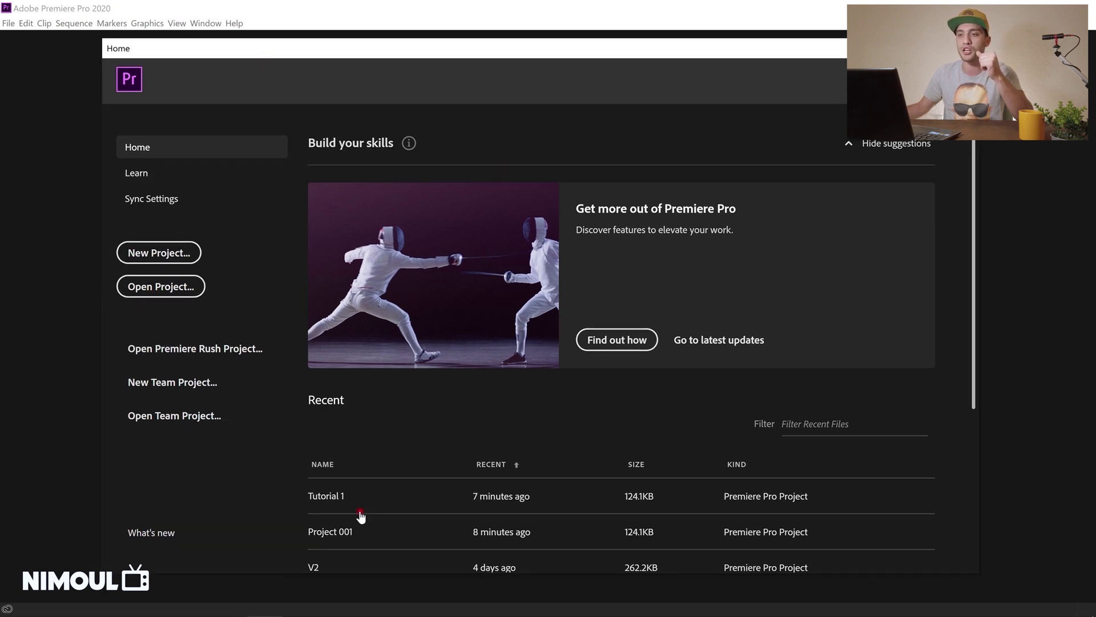
Create a new project named 'Project 001' saved in D:\Tutorials\Tutorial 1.
left_click(149, 253)
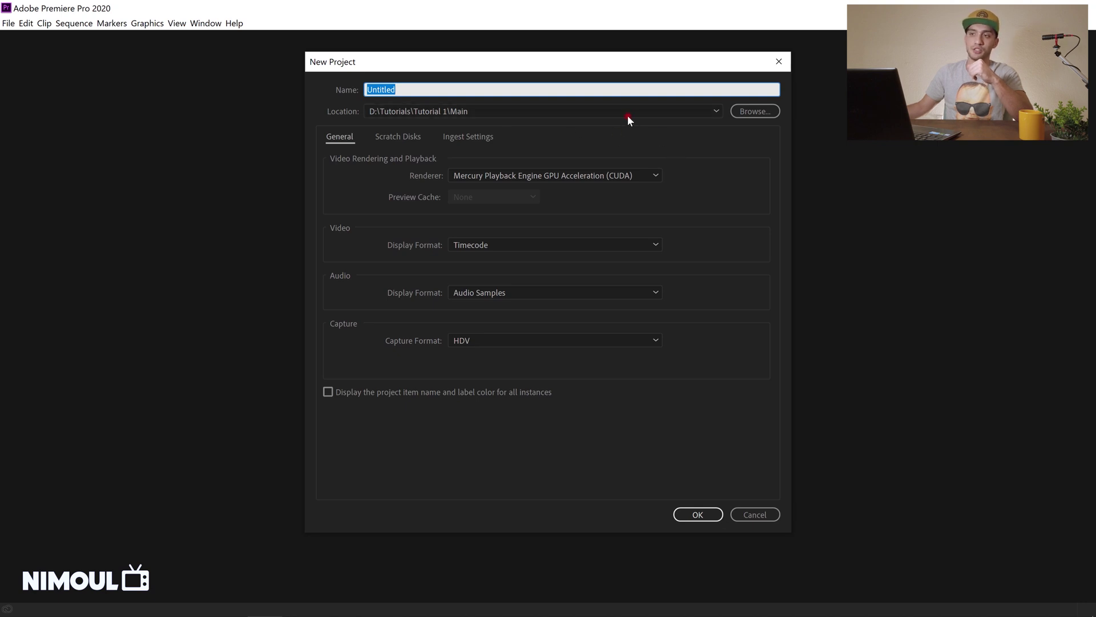
left_click(744, 112)
left_click(258, 32)
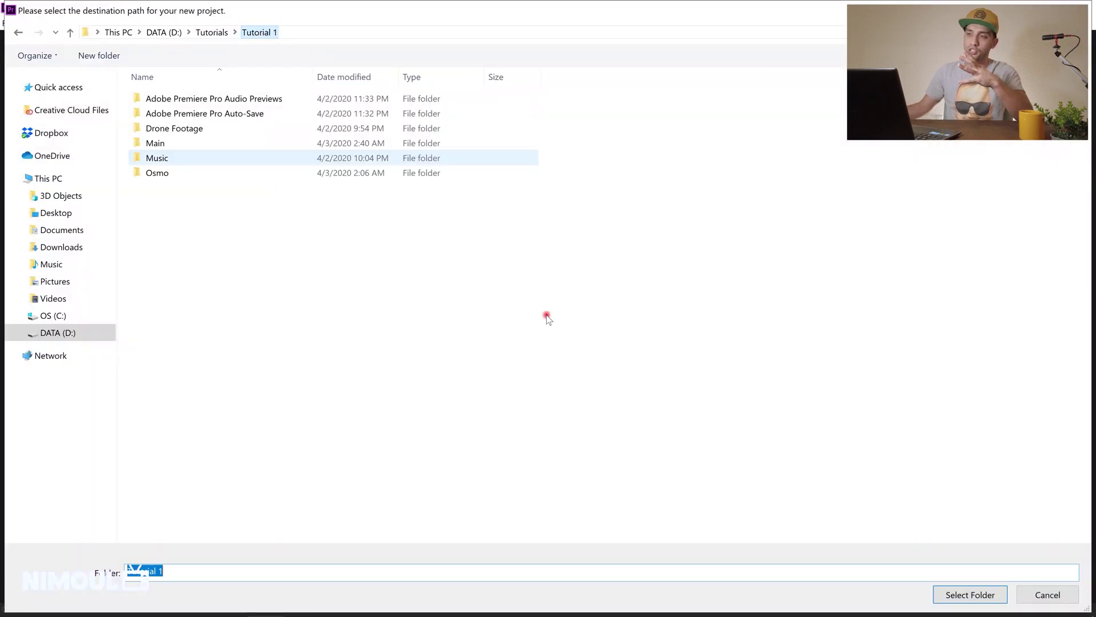
left_click(943, 595)
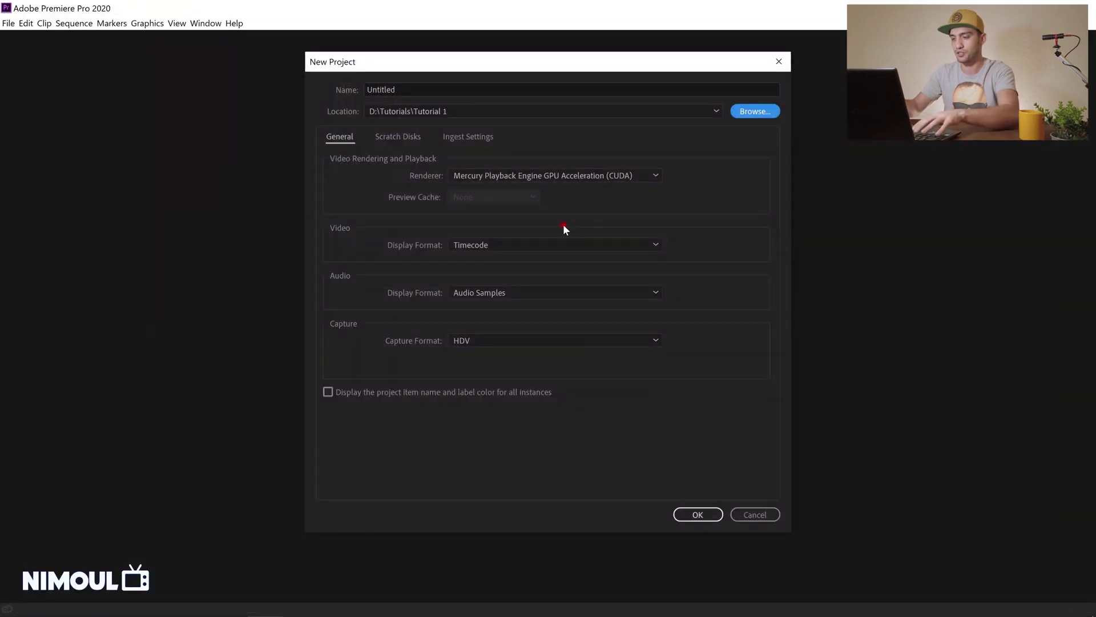
left_click(469, 86)
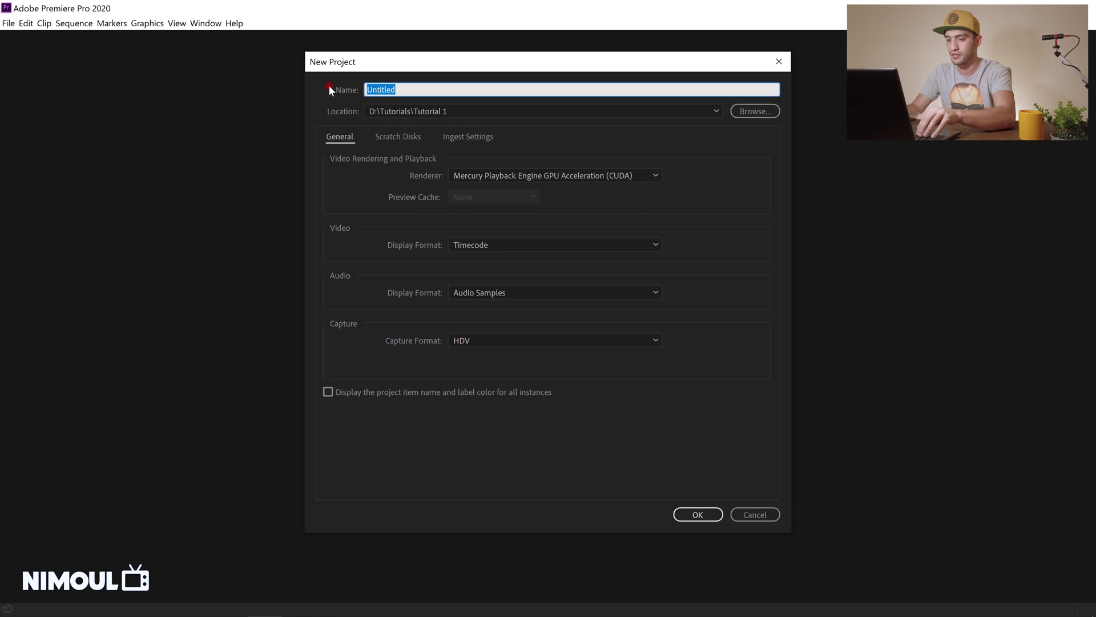
type("Project 001")
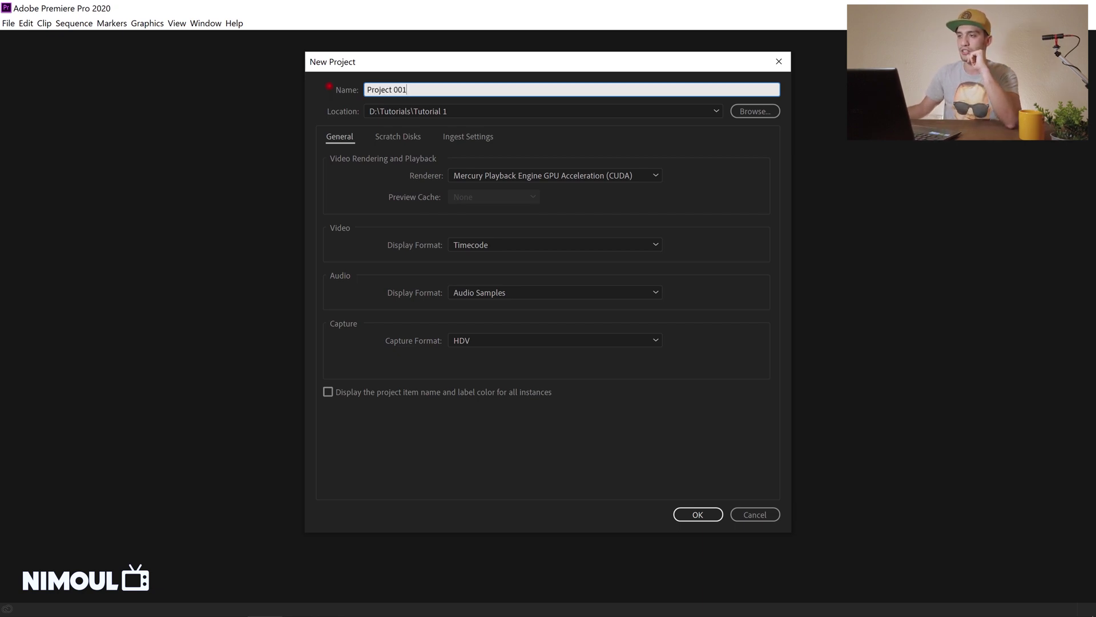
left_click(325, 106)
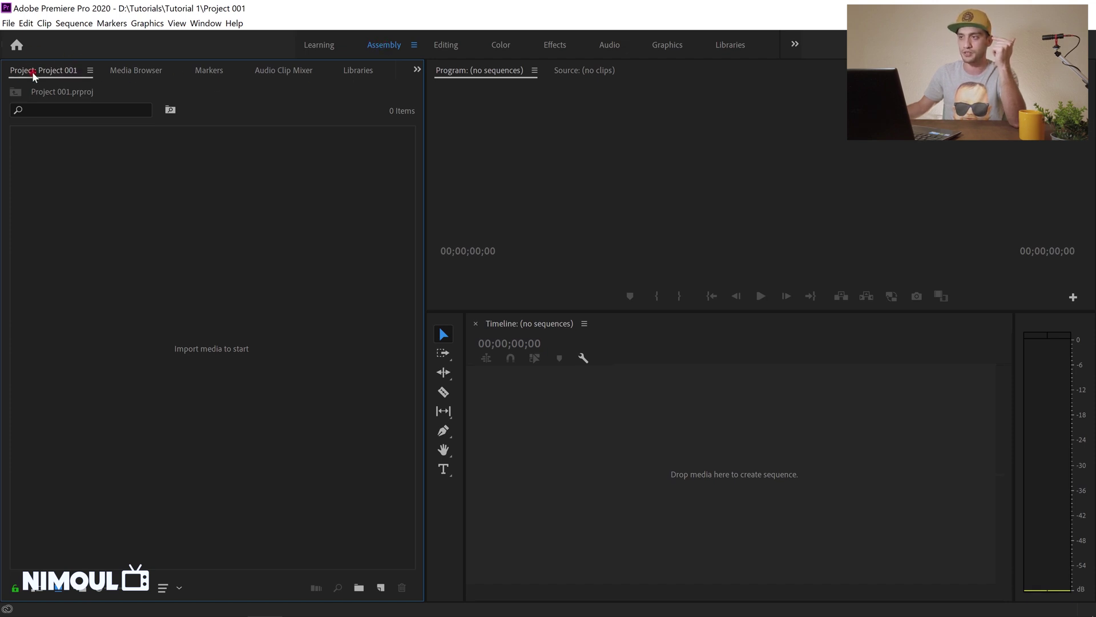
Bring the empty Project panel back into view from the hidden-panels list.
left_click(416, 70)
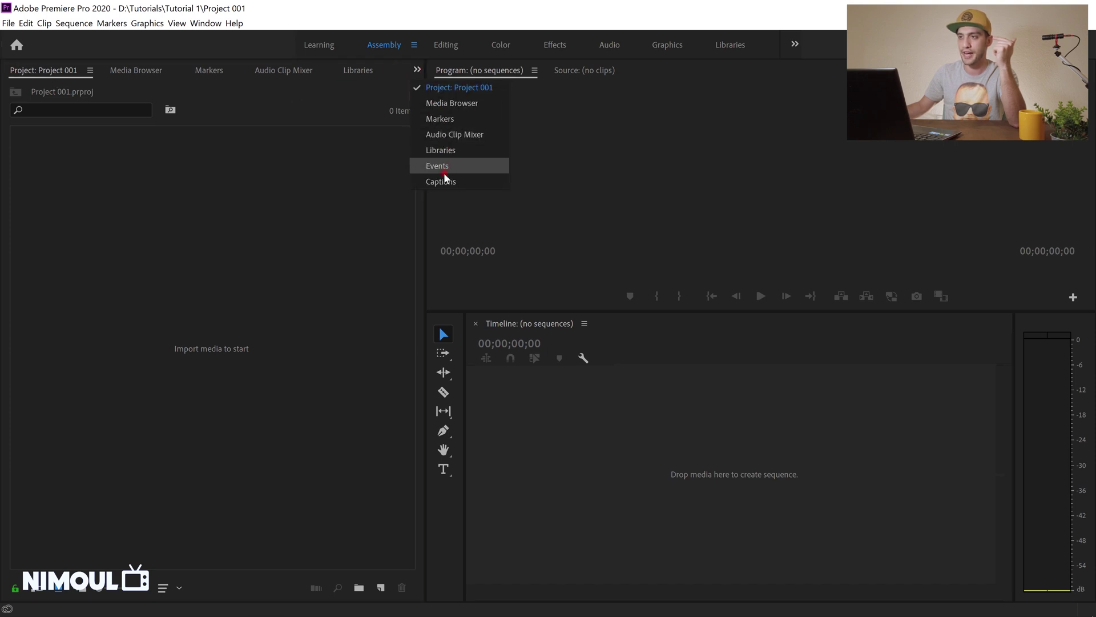
left_click(437, 92)
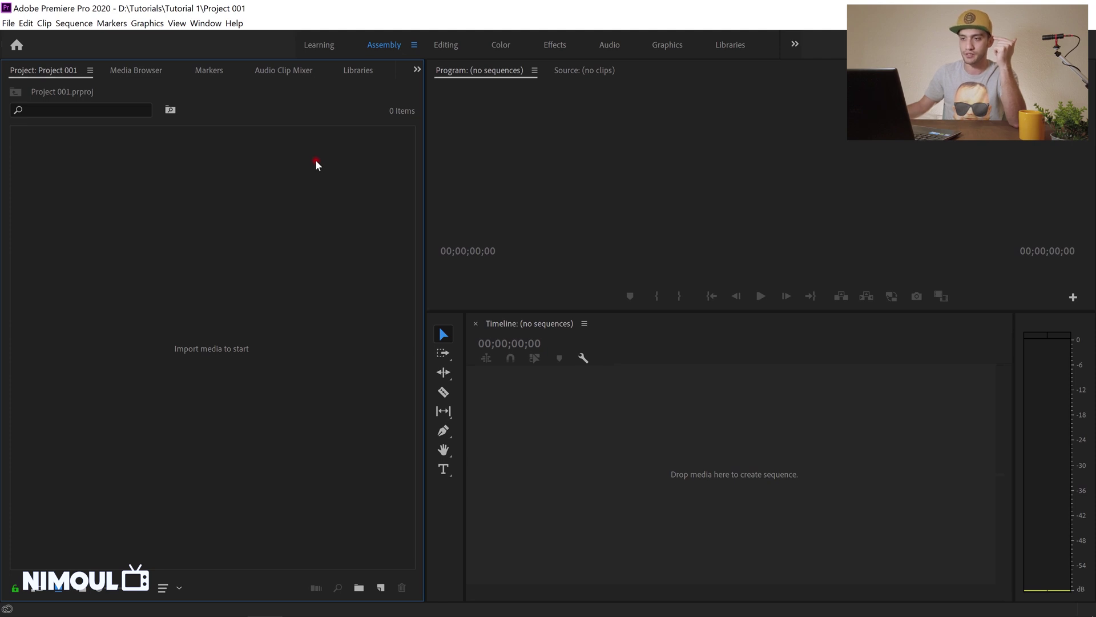
Open the New Sequence dialog from File > New > Sequence.
right_click(210, 219)
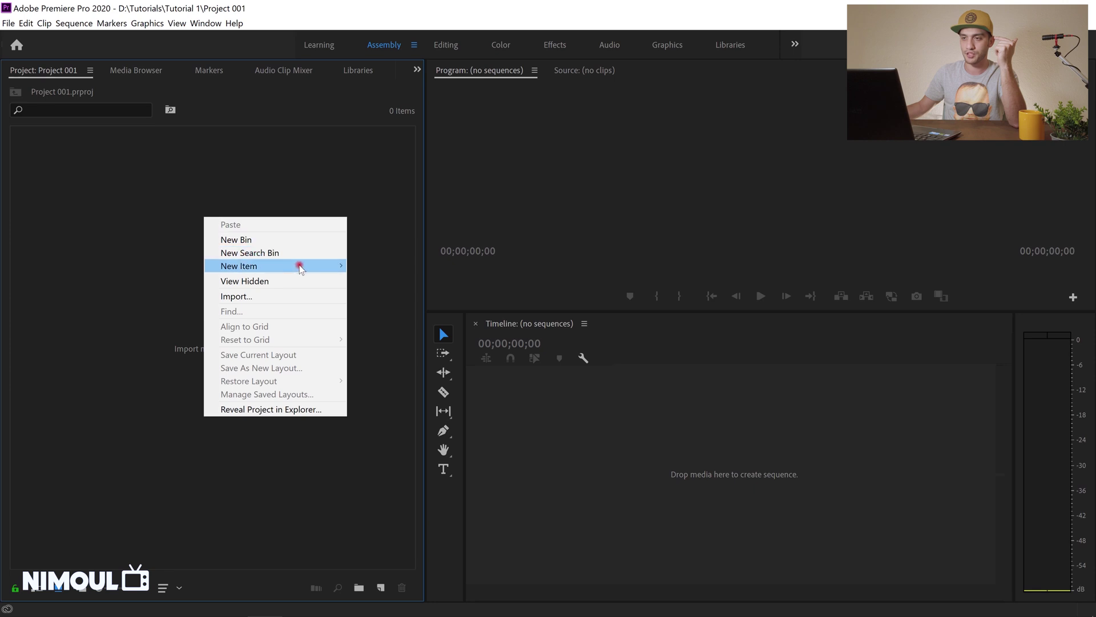
mouse_move(301, 267)
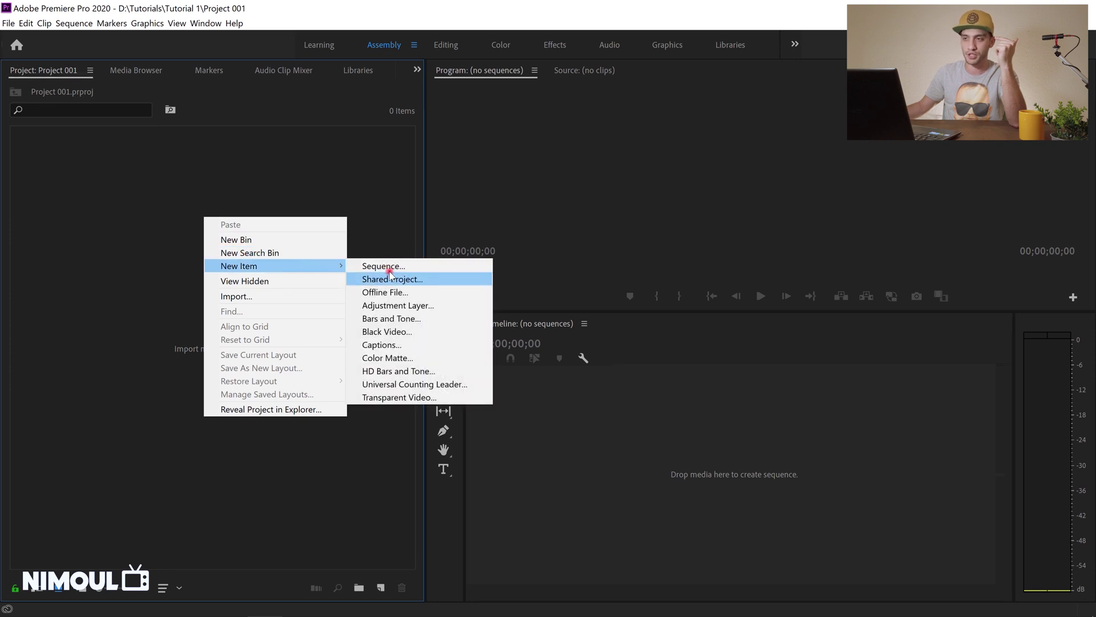
left_click(9, 24)
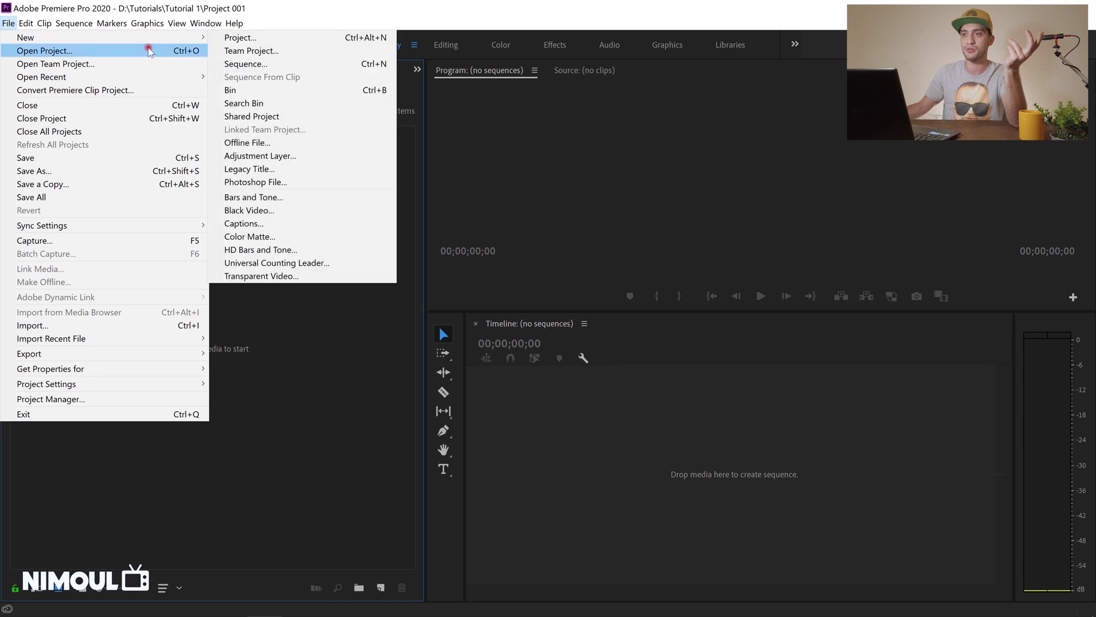
mouse_move(191, 39)
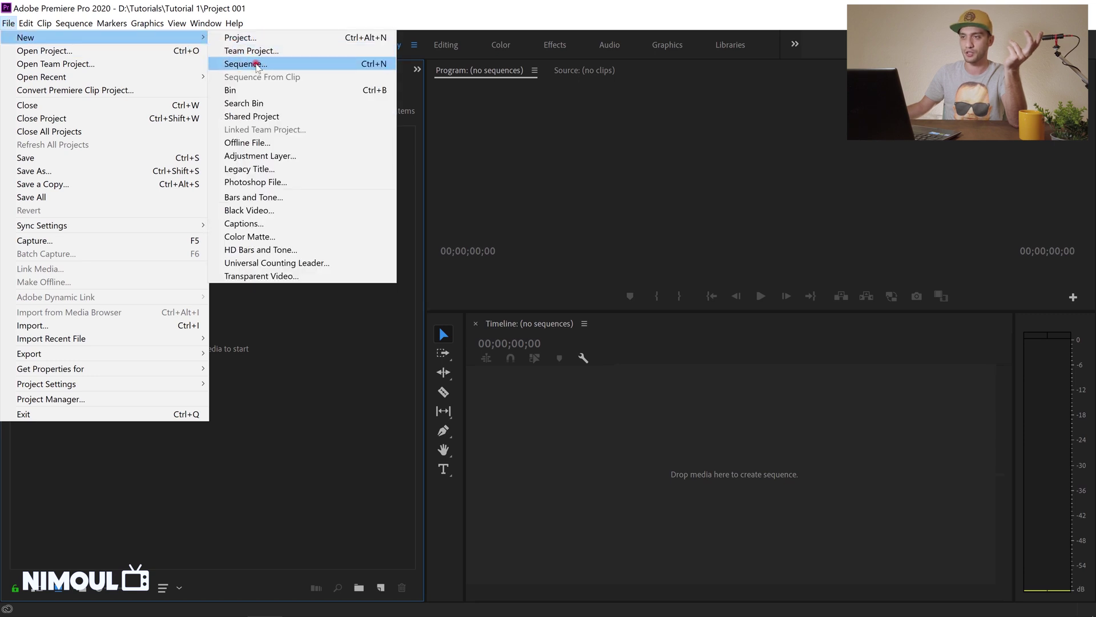
left_click(257, 65)
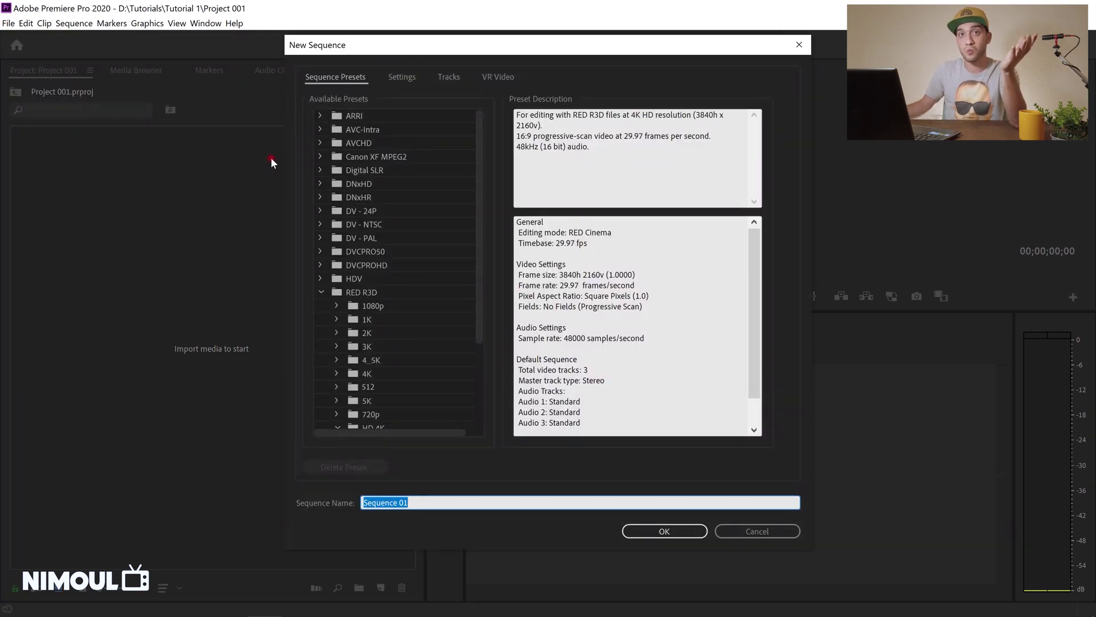
Expand and collapse the HDV and RED R3D preset folders.
left_click(320, 279)
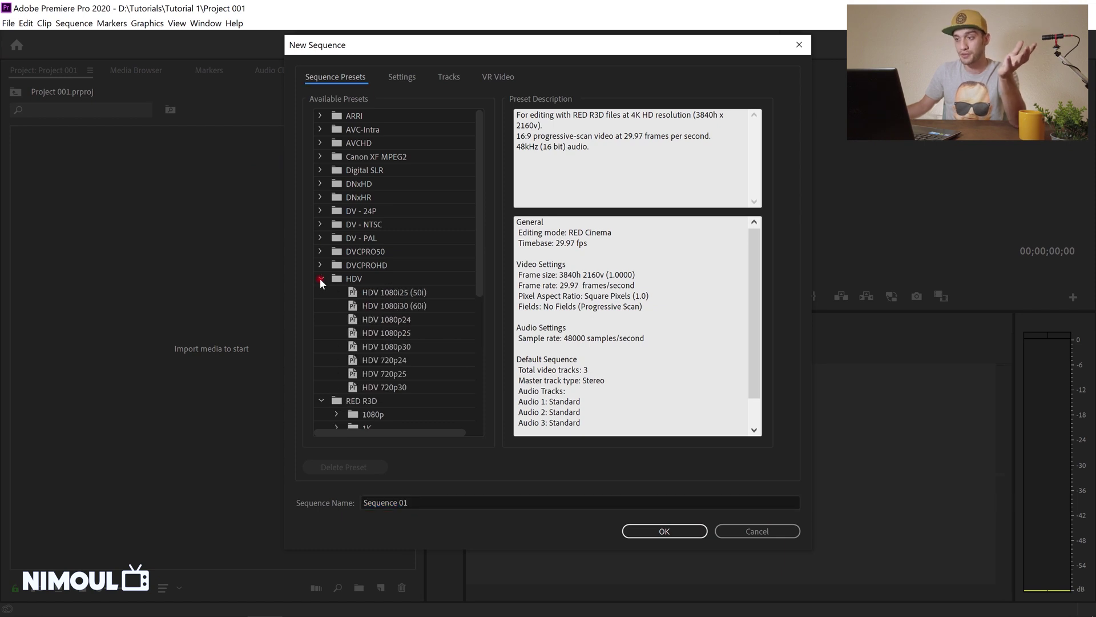
left_click(320, 280)
left_click(321, 291)
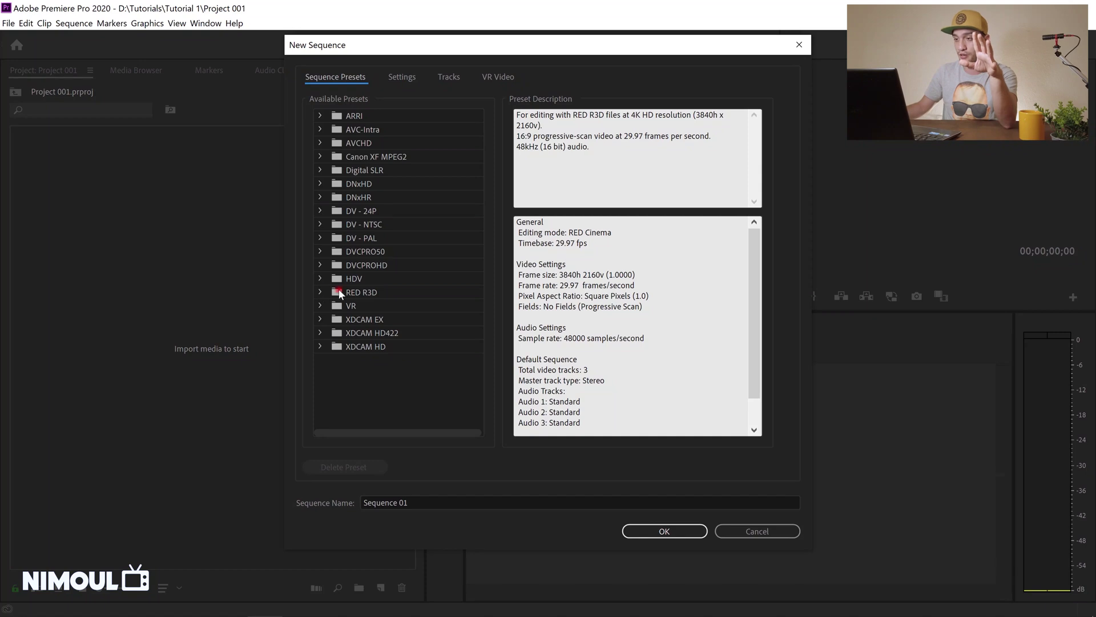
Browse the RED R3D HD 4K group and preview the 4K HD 16x9 23.976 and 24 presets.
left_click(348, 292)
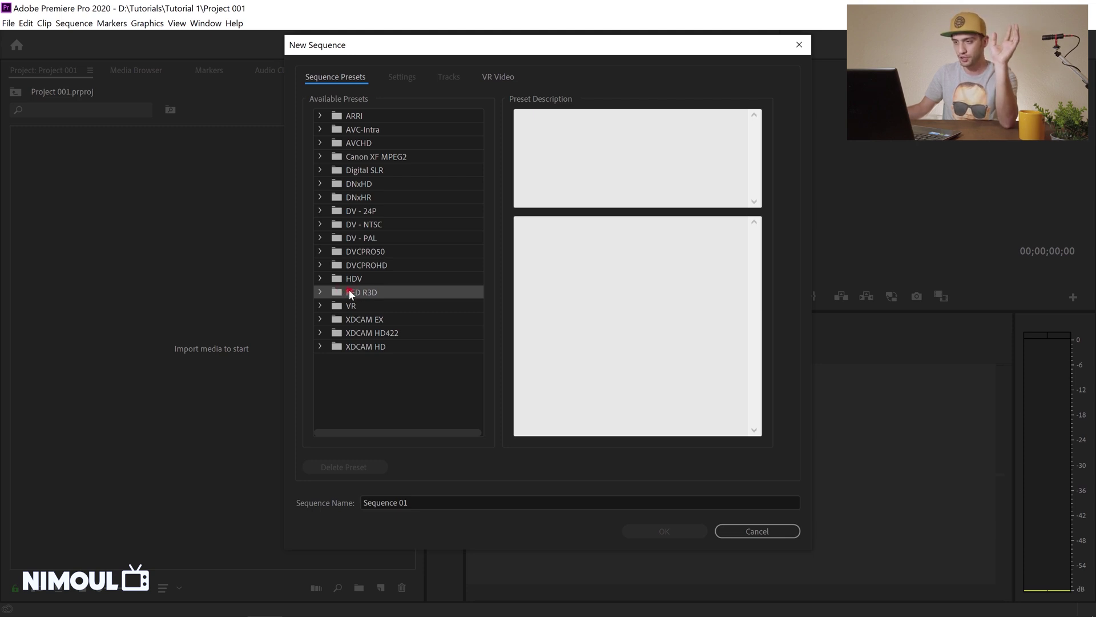
left_click(318, 292)
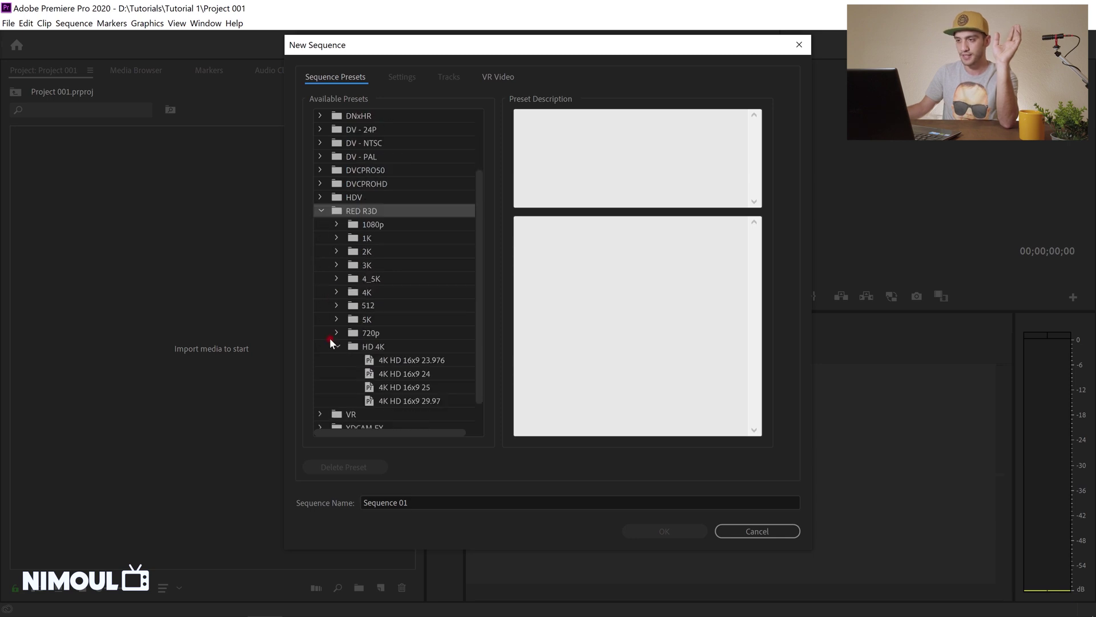
left_click(338, 346)
left_click(362, 365)
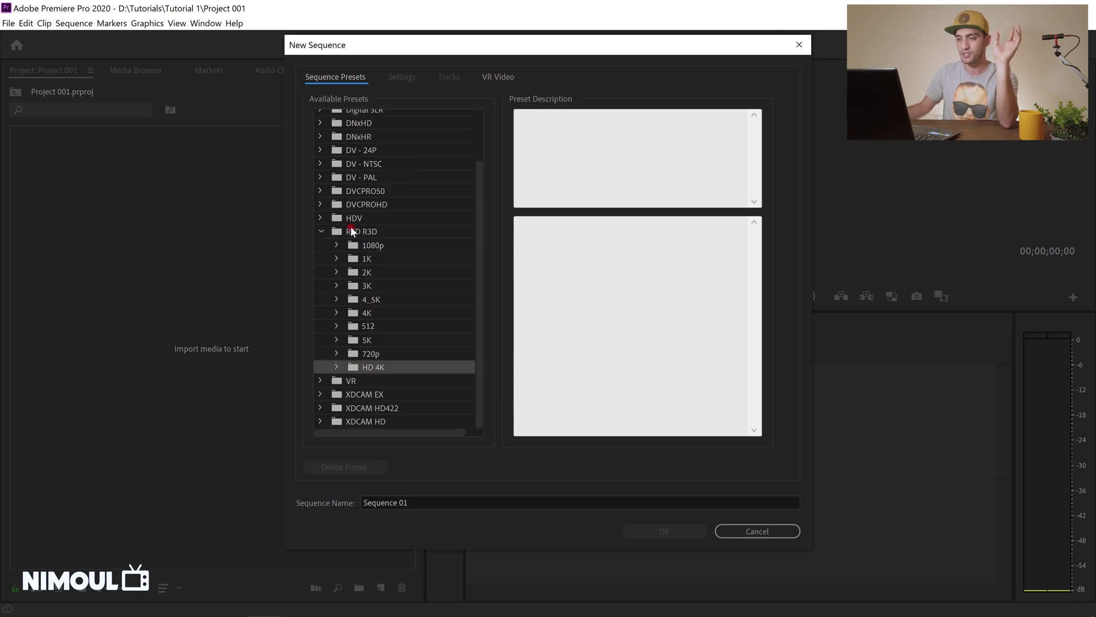
left_click(362, 246)
left_click(370, 368)
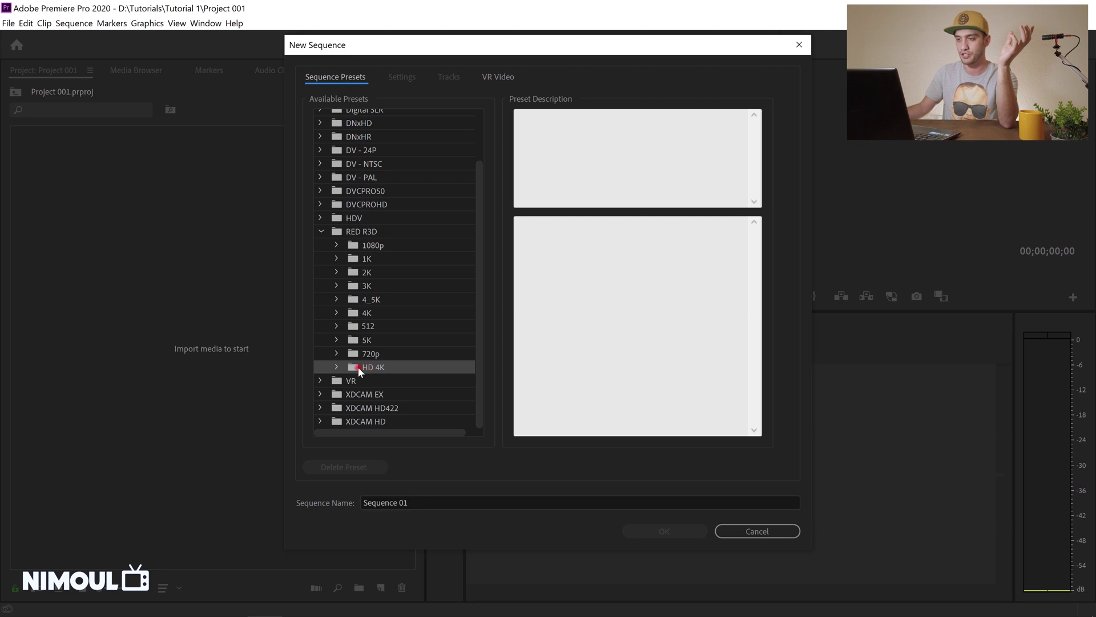
left_click(336, 366)
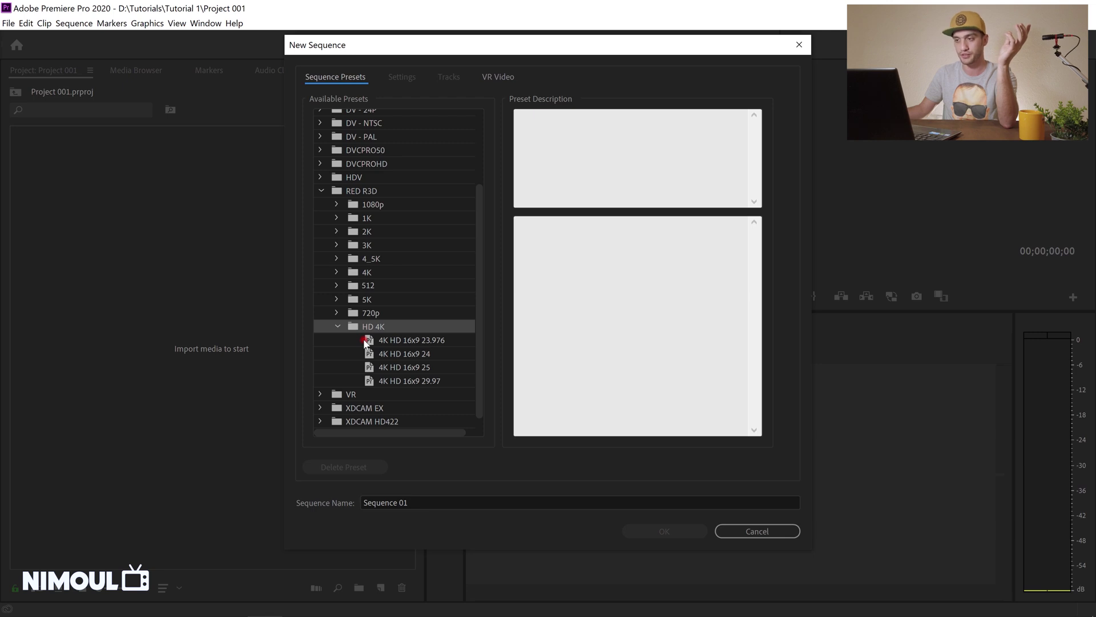
left_click(436, 340)
left_click(429, 351)
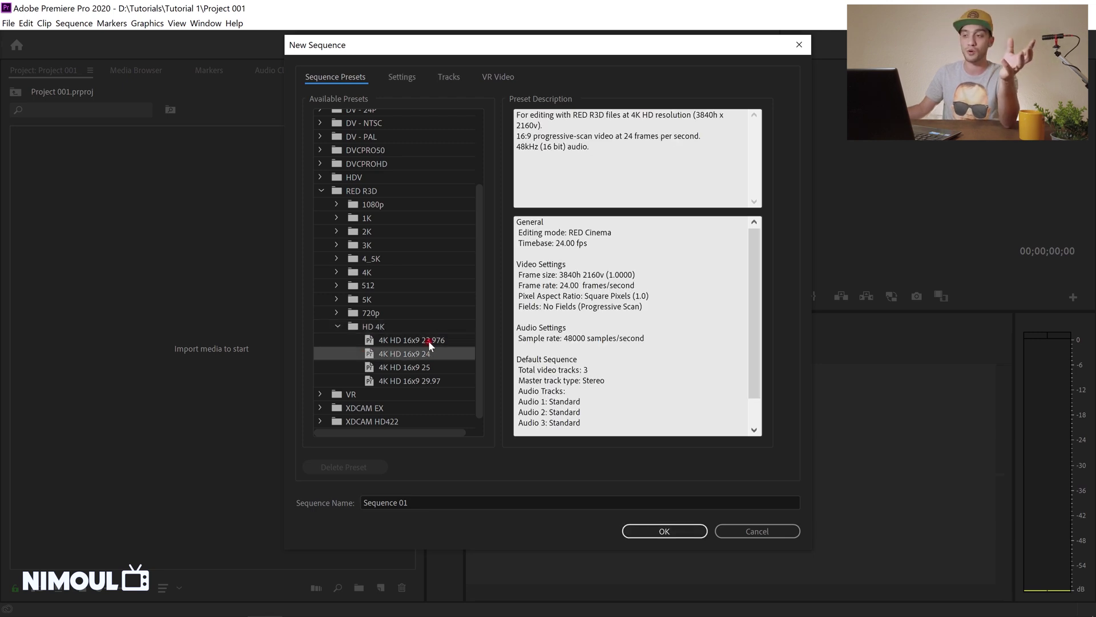
left_click(428, 340)
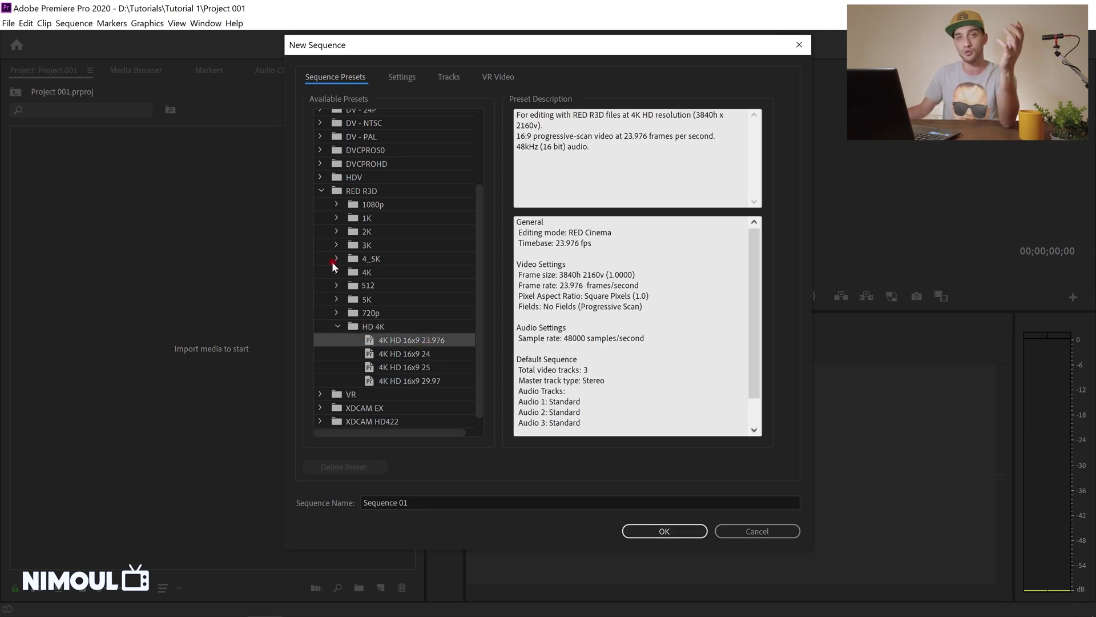
Compare the RED R3D 1080p 16x9 presets, then settle on 4K HD 16x9 29.97 and view its settings.
left_click(335, 205)
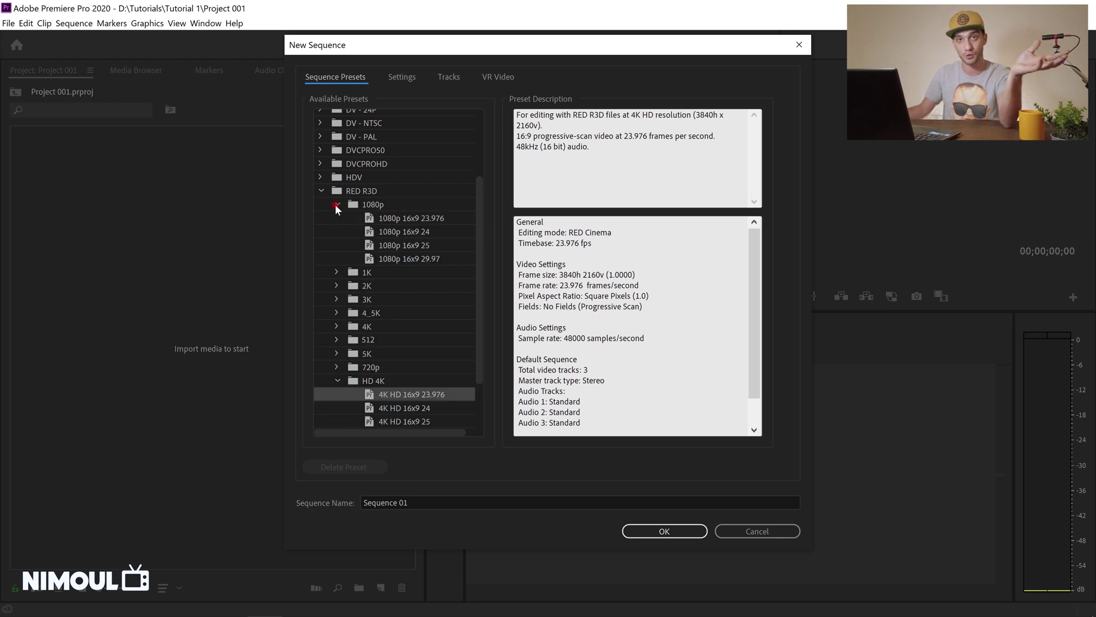
left_click(380, 219)
left_click(387, 233)
left_click(392, 246)
left_click(398, 260)
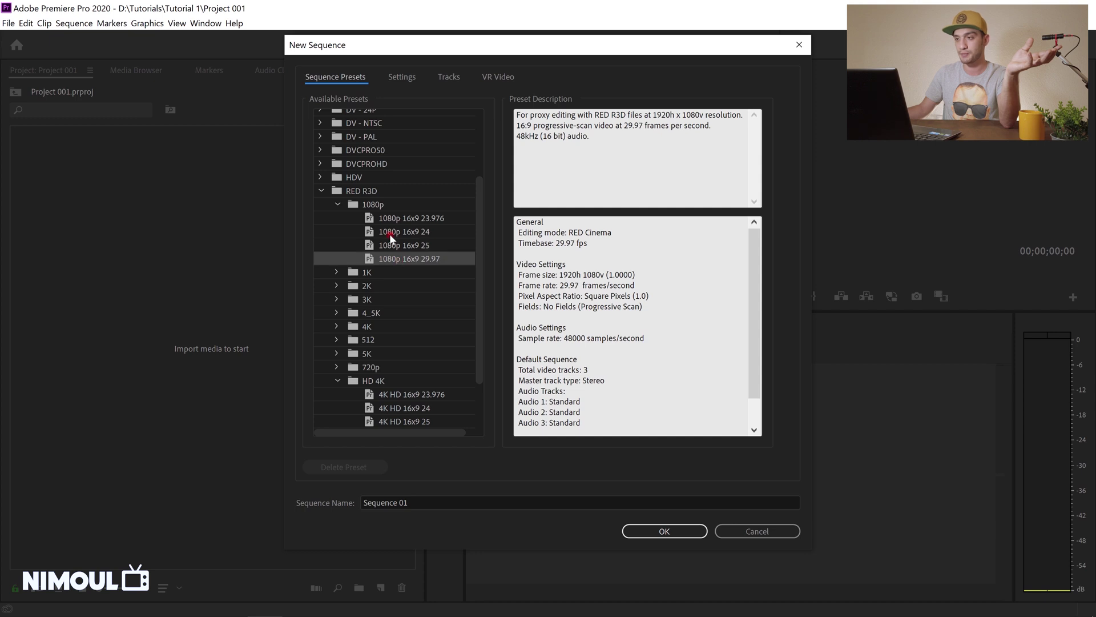
left_click(386, 218)
left_click(394, 227)
left_click(399, 219)
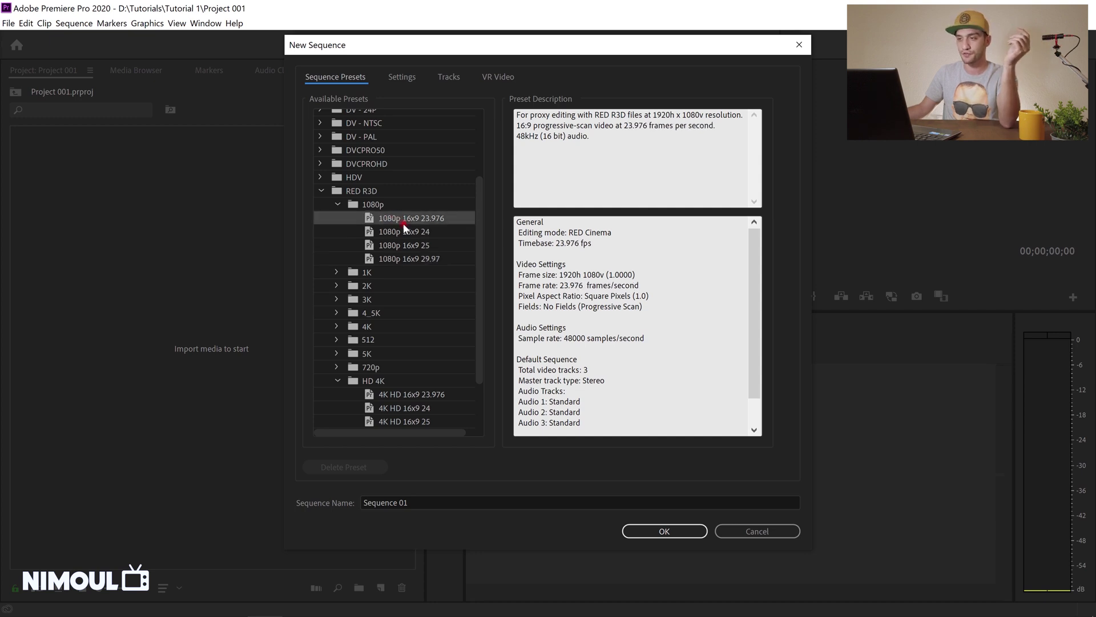
left_click(389, 226)
scroll(374, 225, "down", 2)
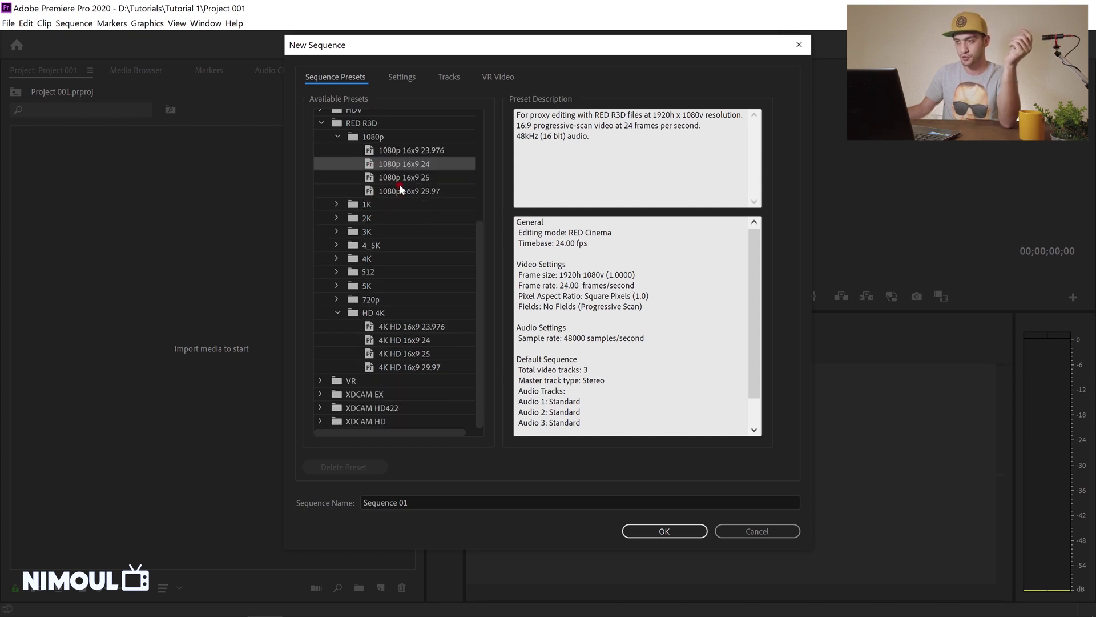
left_click(408, 151)
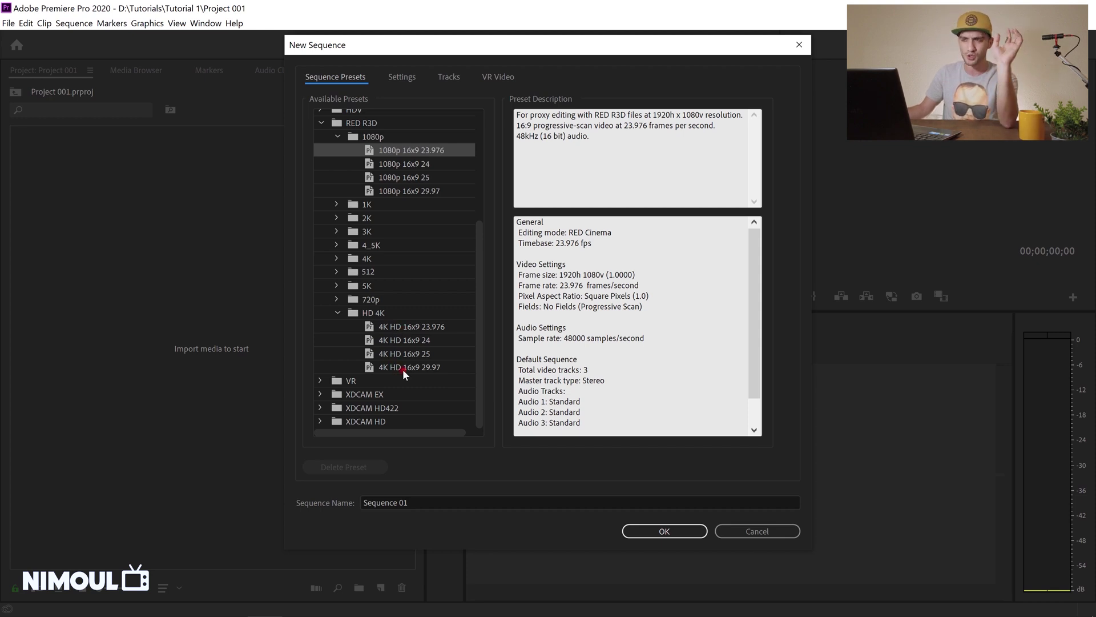
left_click(417, 368)
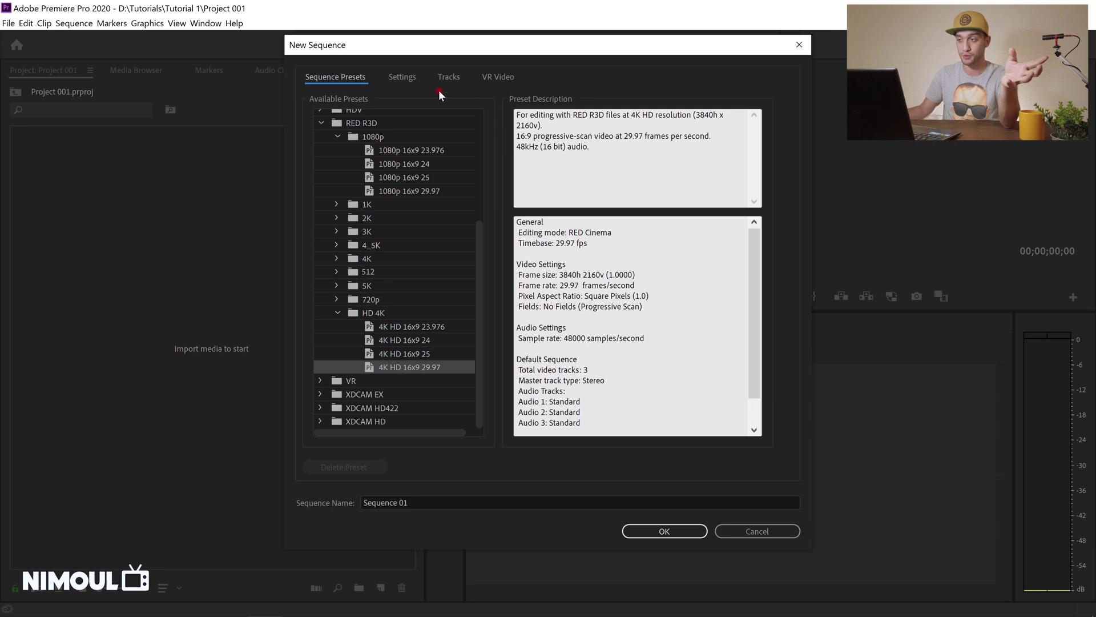
left_click(411, 78)
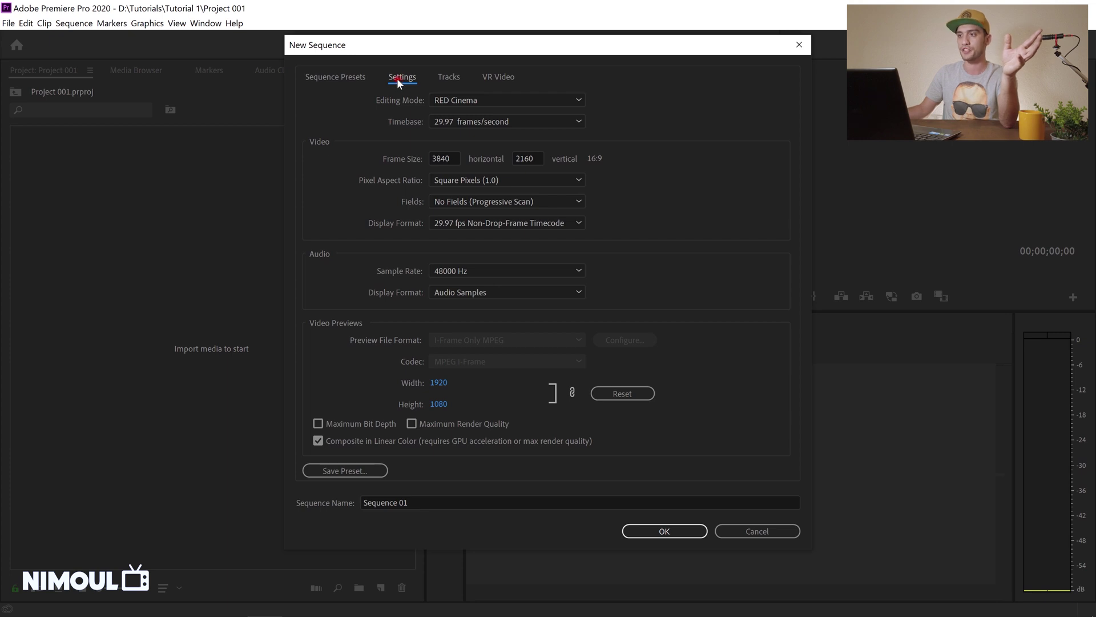
Keep the 29.97 fps timebase and 3840×2160 frame size, and create Sequence 01.
left_click(453, 124)
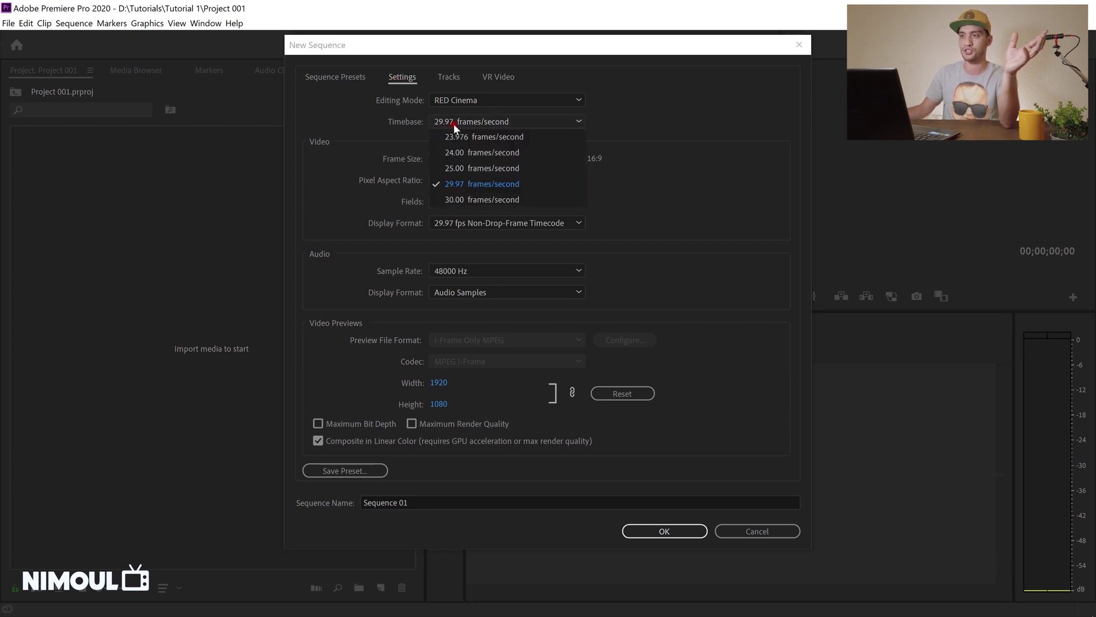
left_click(453, 123)
left_click(452, 158)
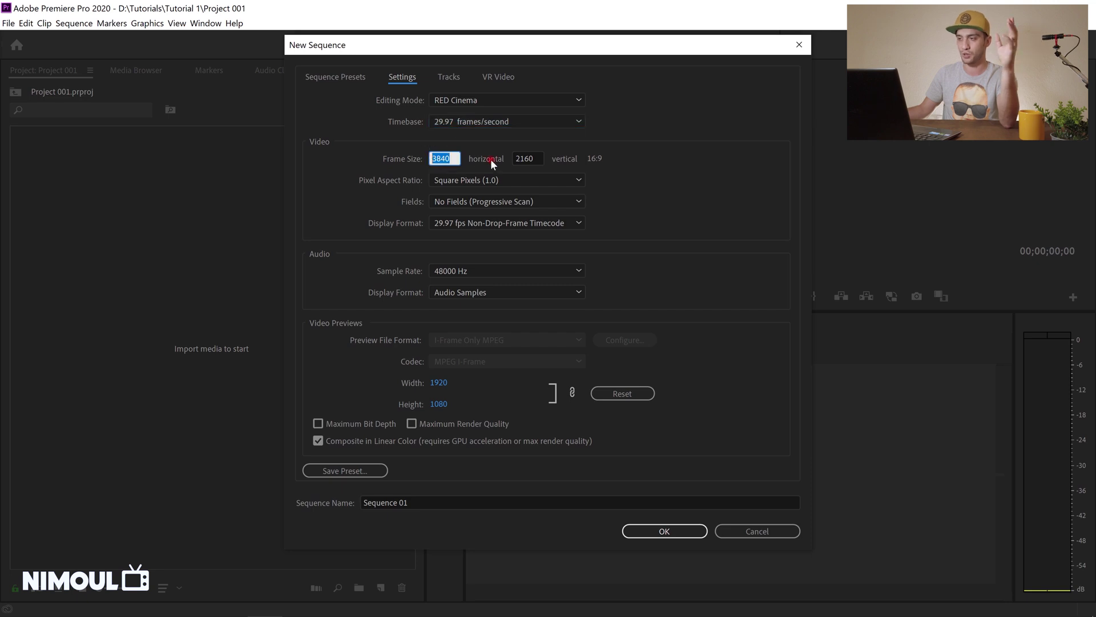
left_click(534, 158)
left_click(687, 212)
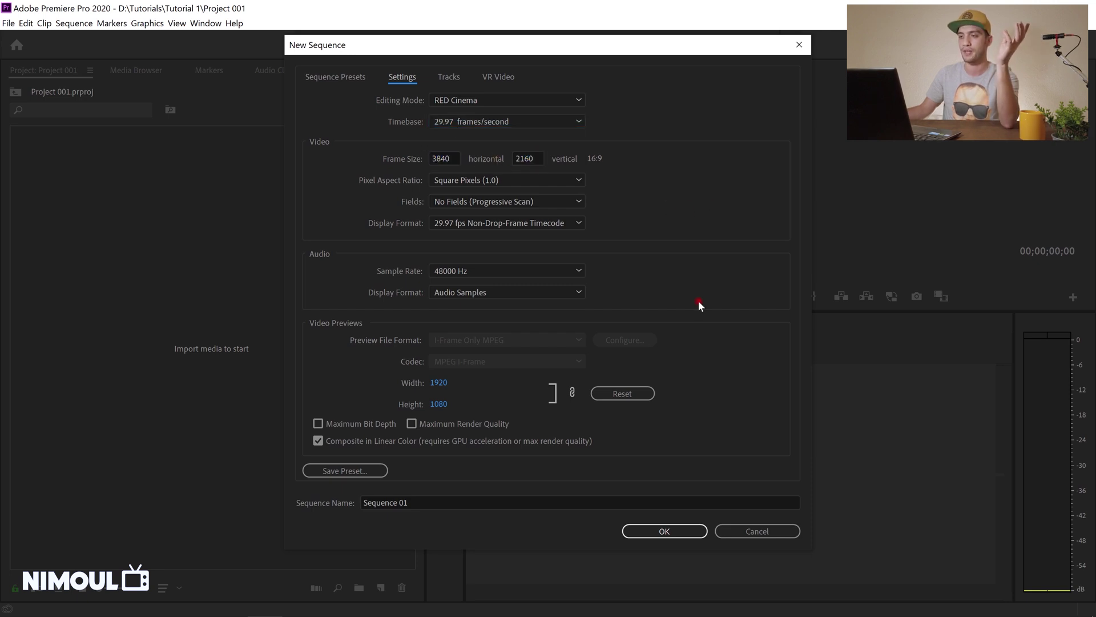
left_click(665, 531)
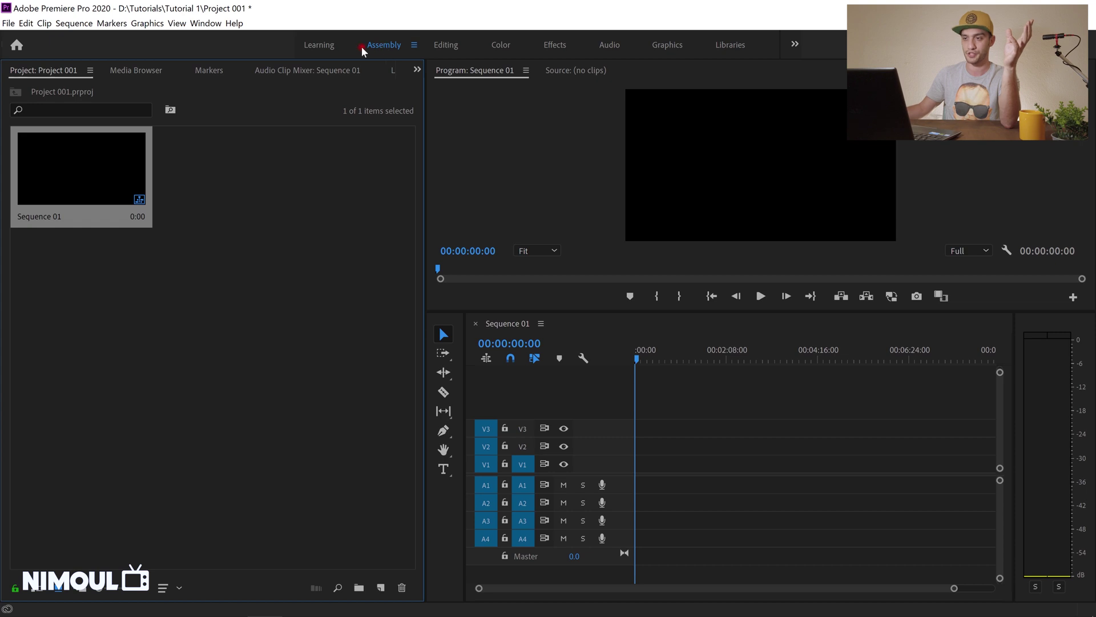
Import the five Drone Footage clips (Intro, Skyline 1, Skyline 2, Street, Yacht) into the project.
right_click(217, 248)
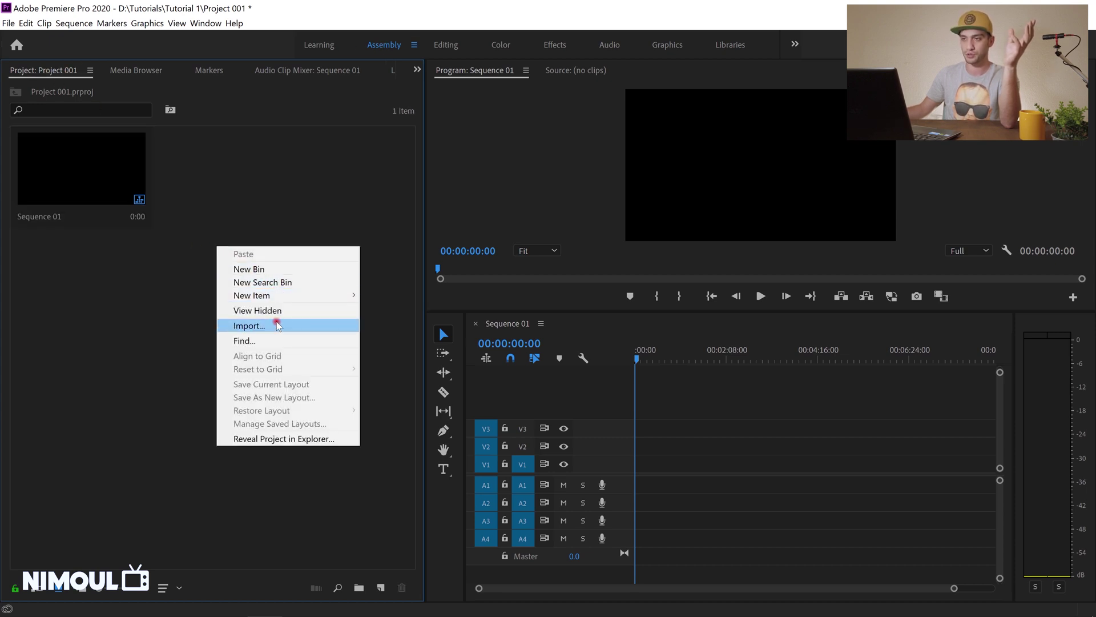
left_click(175, 331)
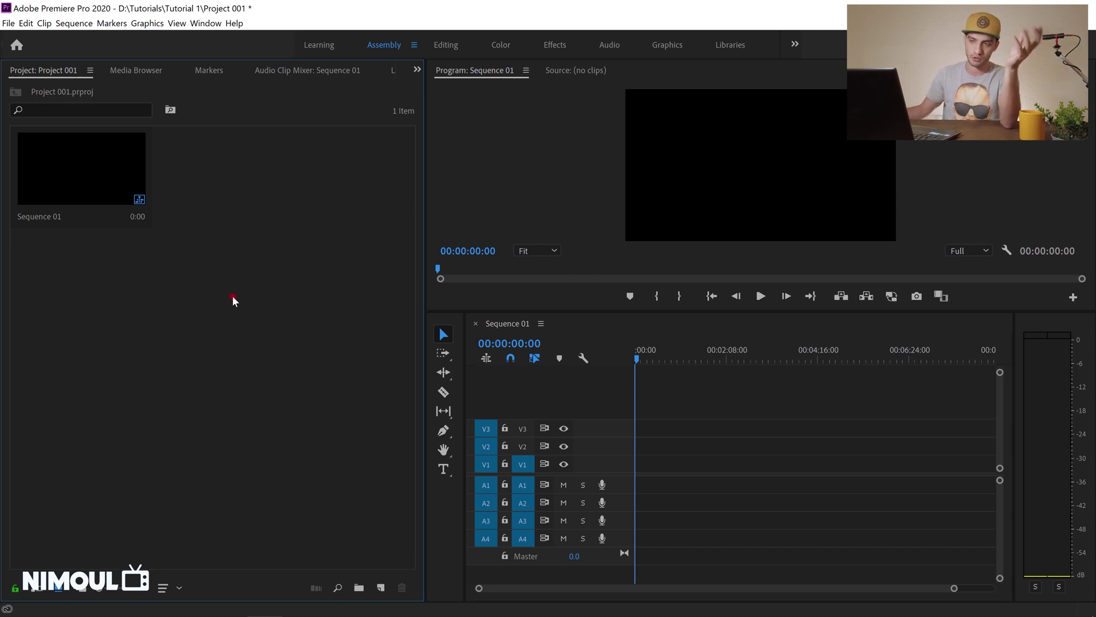
right_click(208, 278)
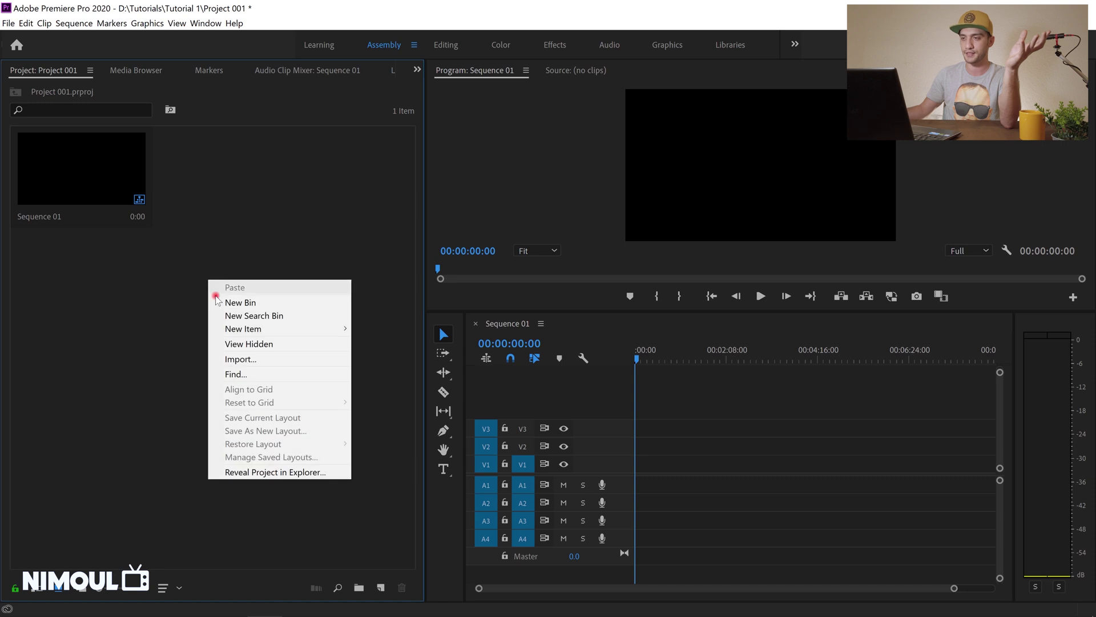
left_click(247, 364)
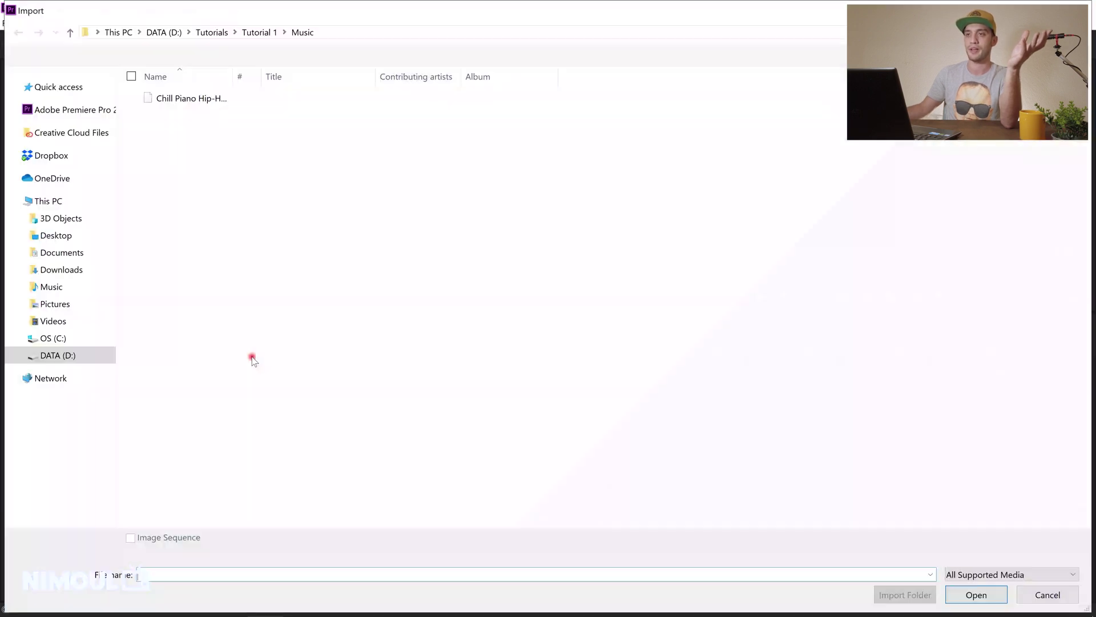
left_click(259, 32)
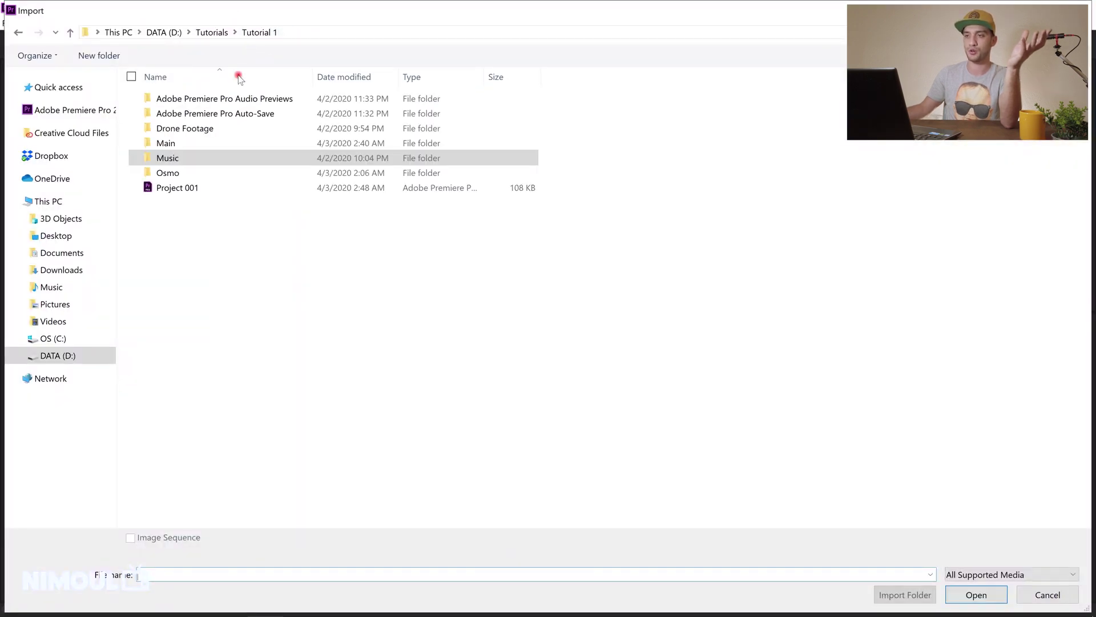
double_click(213, 129)
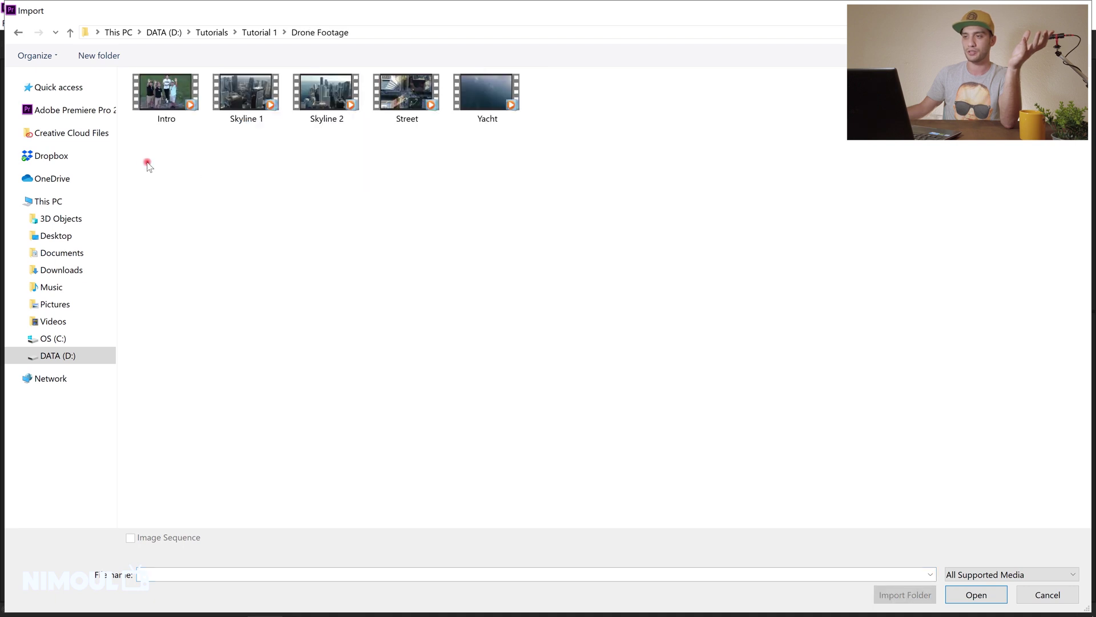
left_click_drag(147, 163, 522, 73)
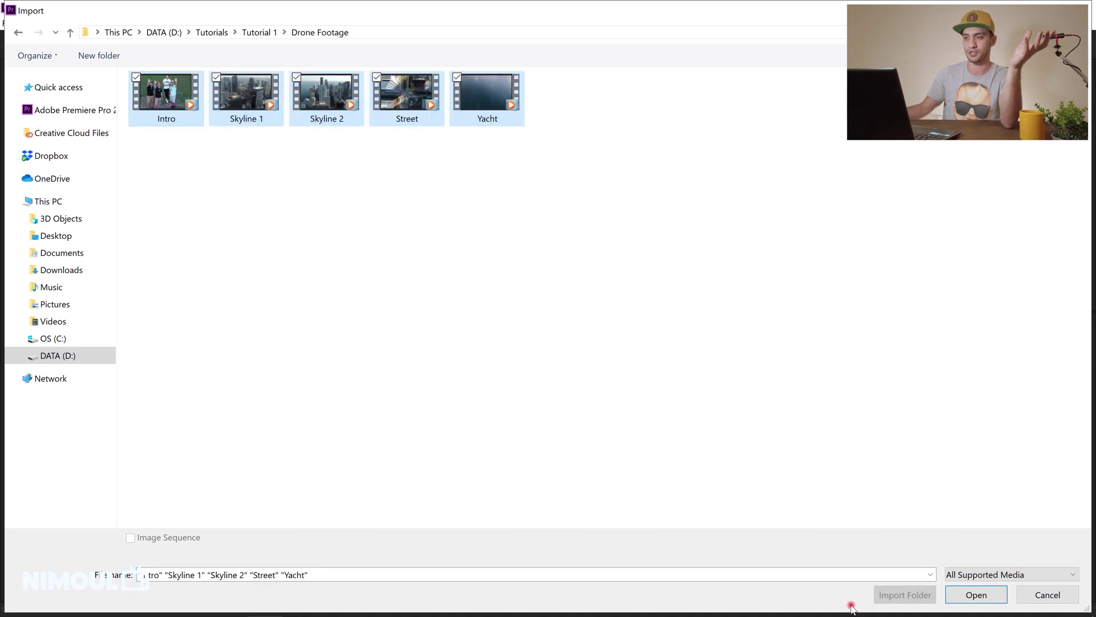
left_click(950, 595)
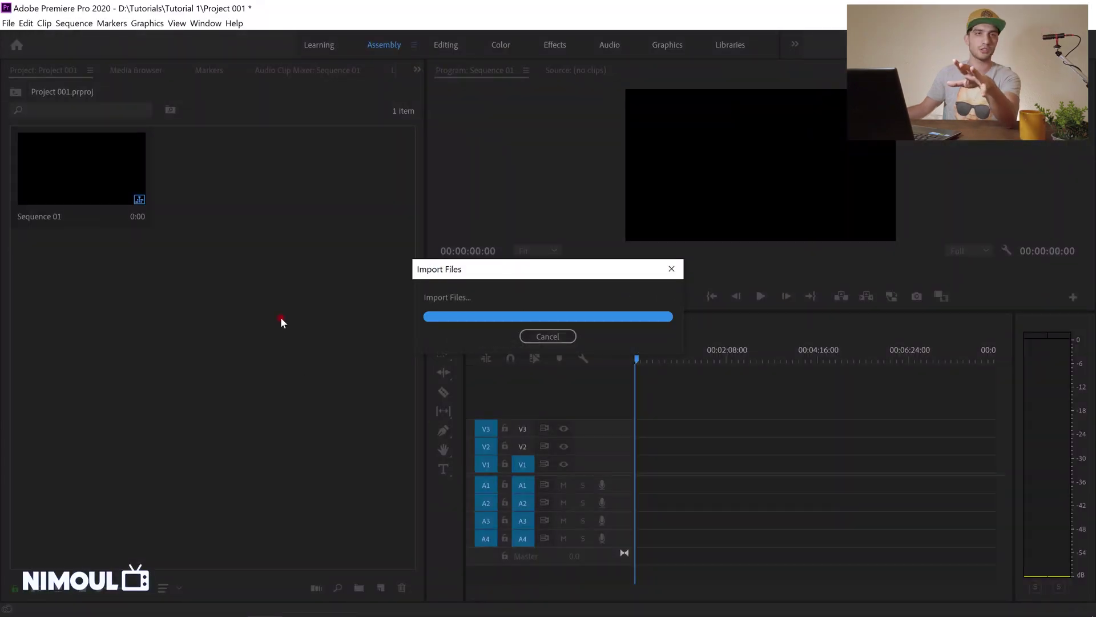
Select Intro.MOV in the bin and save the project with Ctrl+S.
left_click(257, 358)
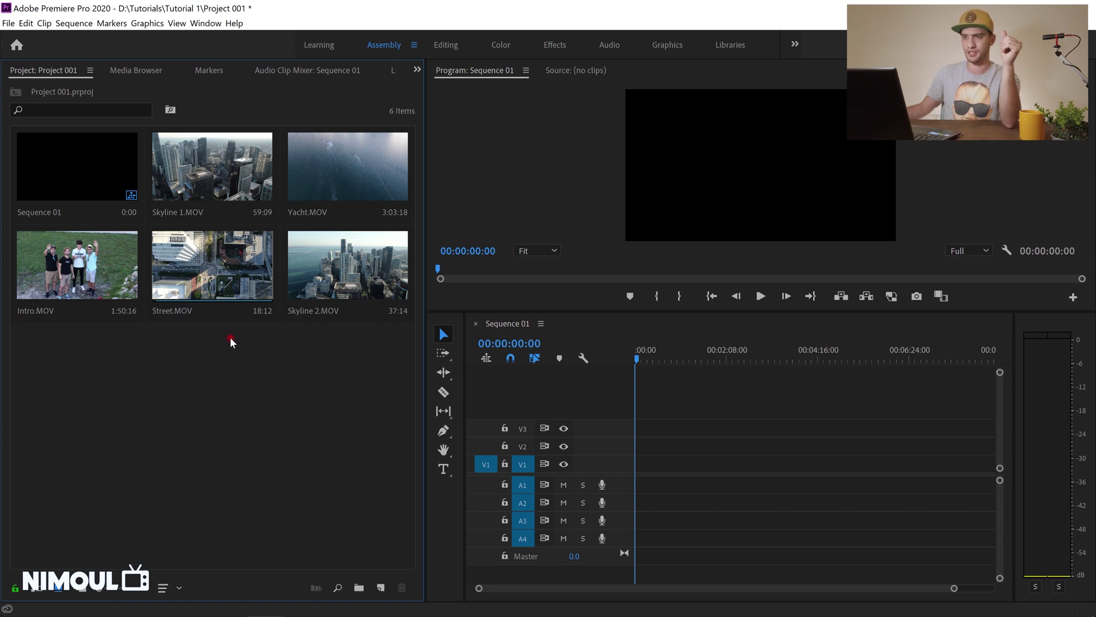
left_click(64, 261)
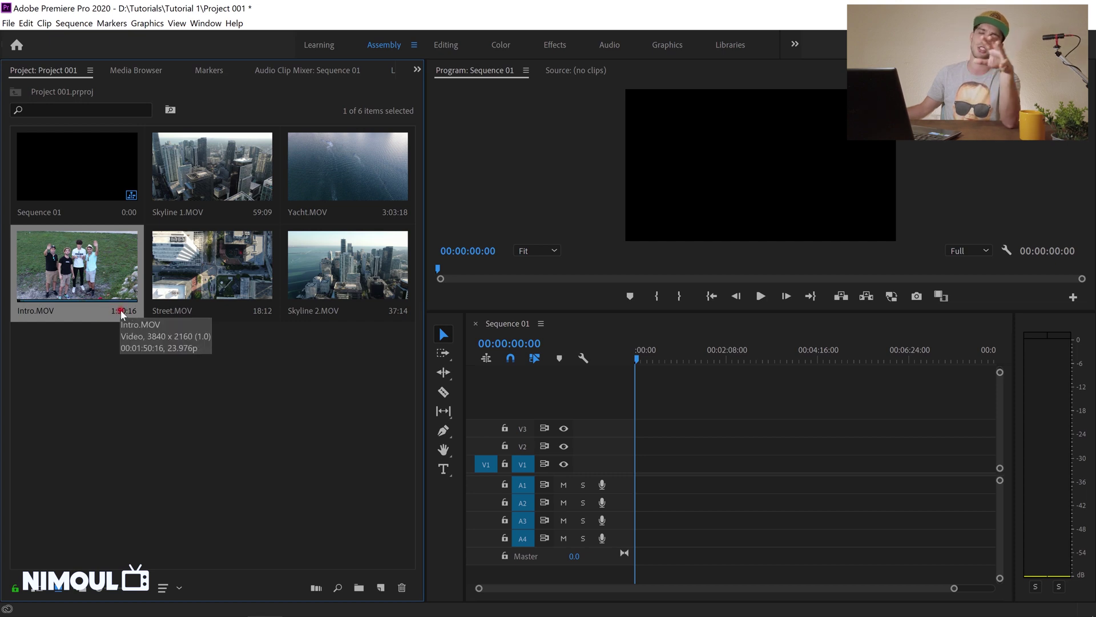
key("ctrl+s")
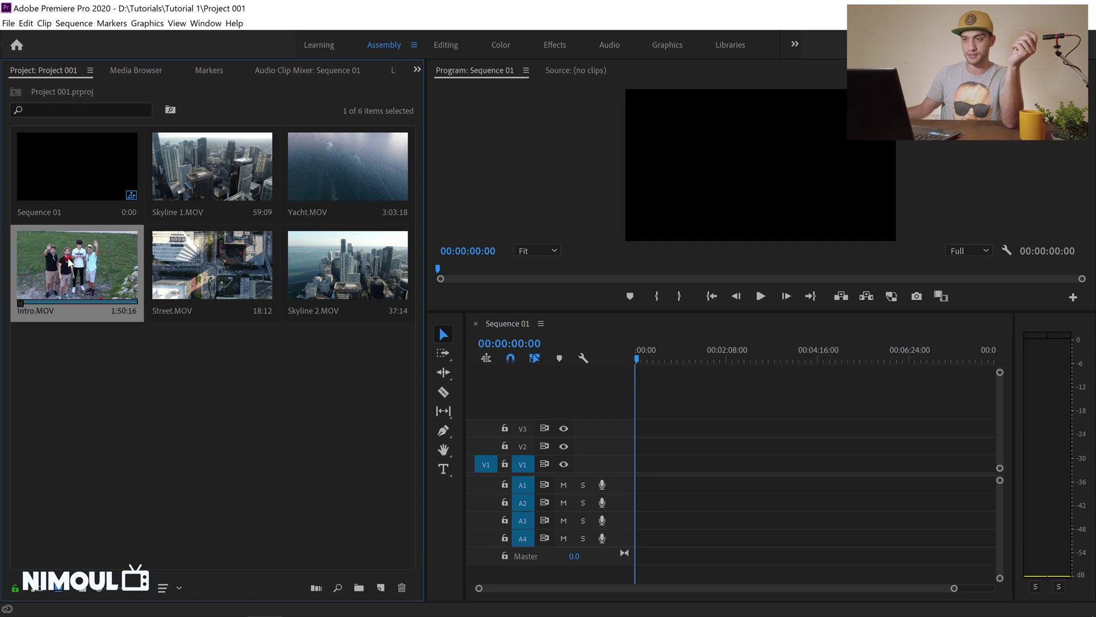
Mark Intro.MOV In at 00:00:08:22 and Out 9:22 later, then drag it toward Sequence 01.
double_click(80, 260)
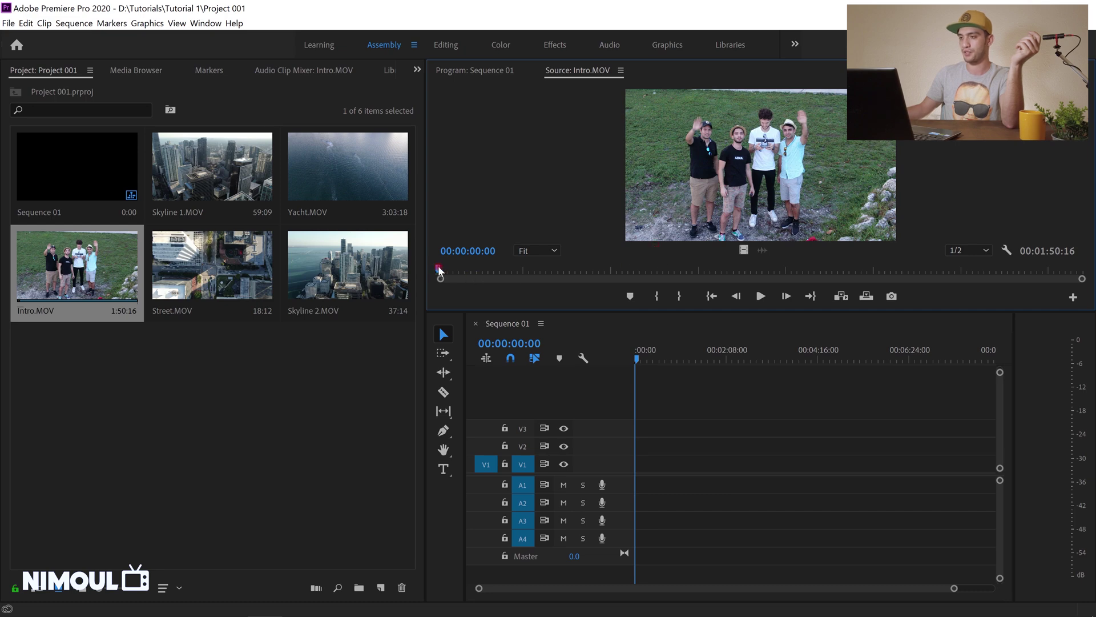
left_click_drag(438, 265, 512, 267)
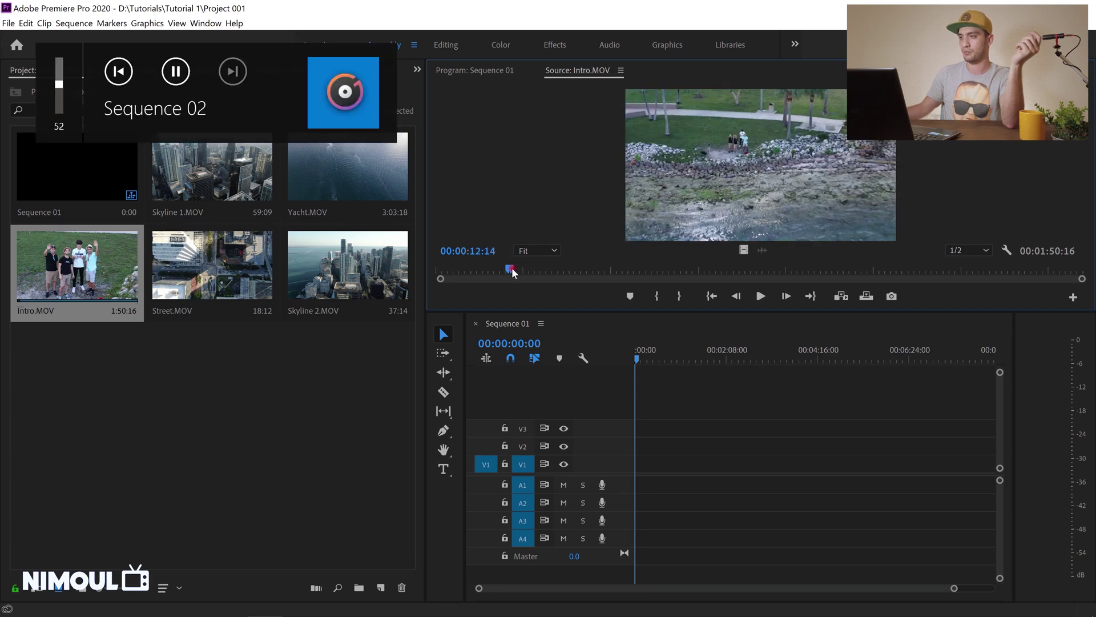
mouse_move(512, 267)
left_mouse_down()
mouse_move(555, 274)
mouse_move(491, 270)
left_mouse_up()
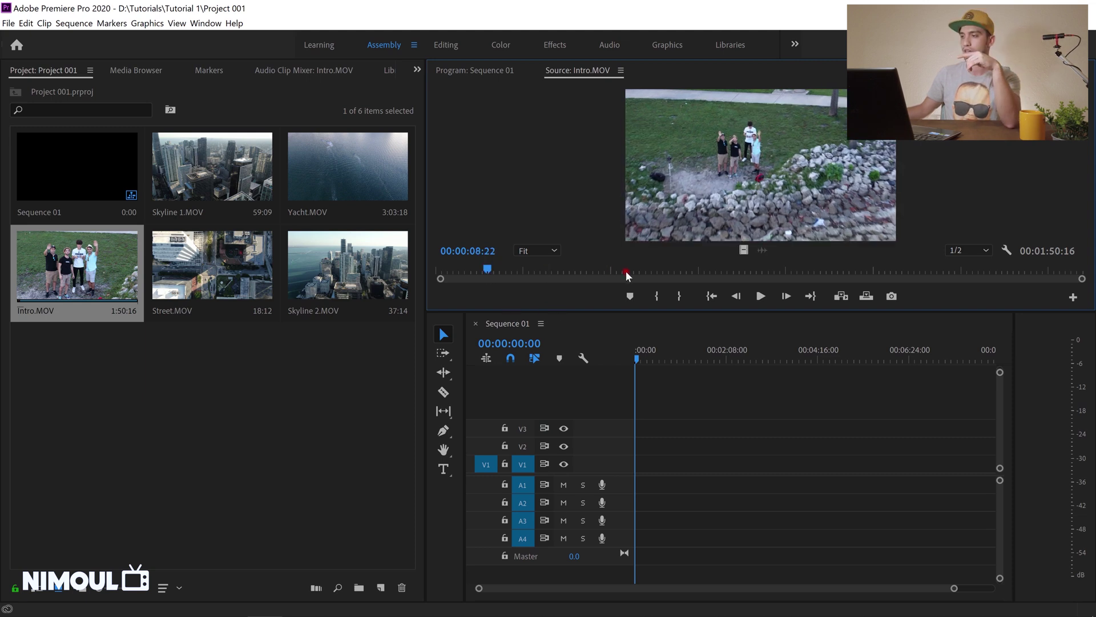
left_click(657, 297)
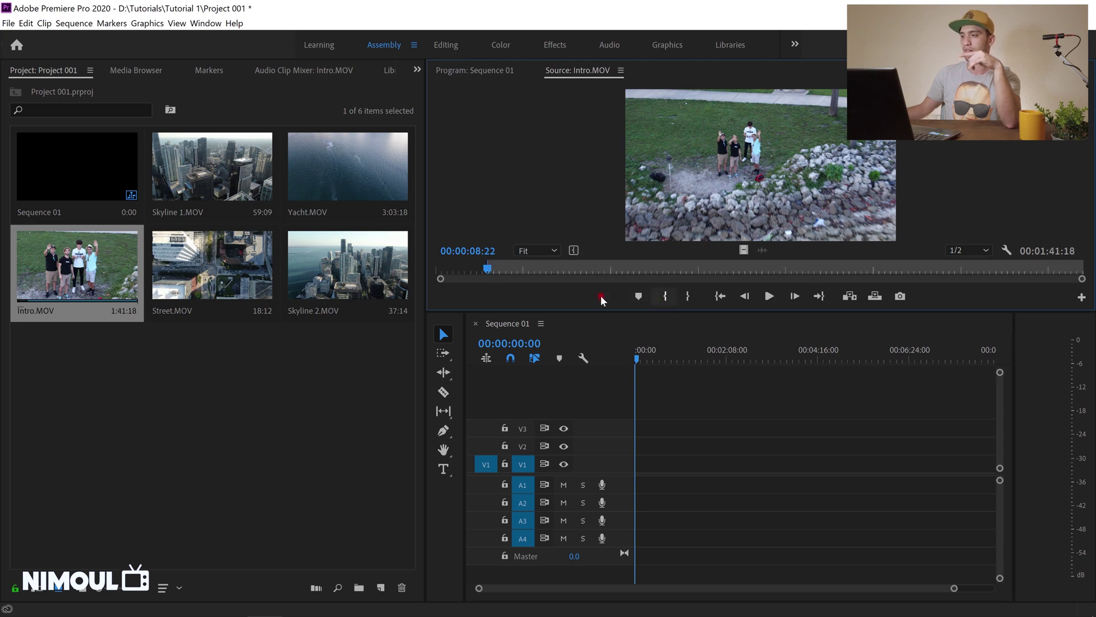
left_click(768, 297)
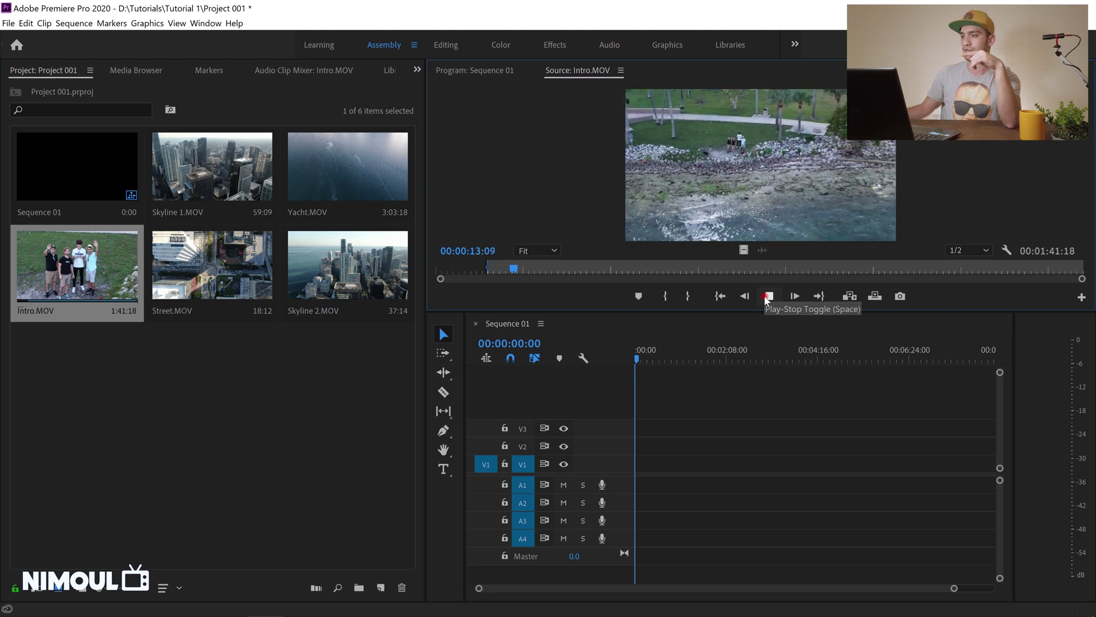
left_click(545, 269)
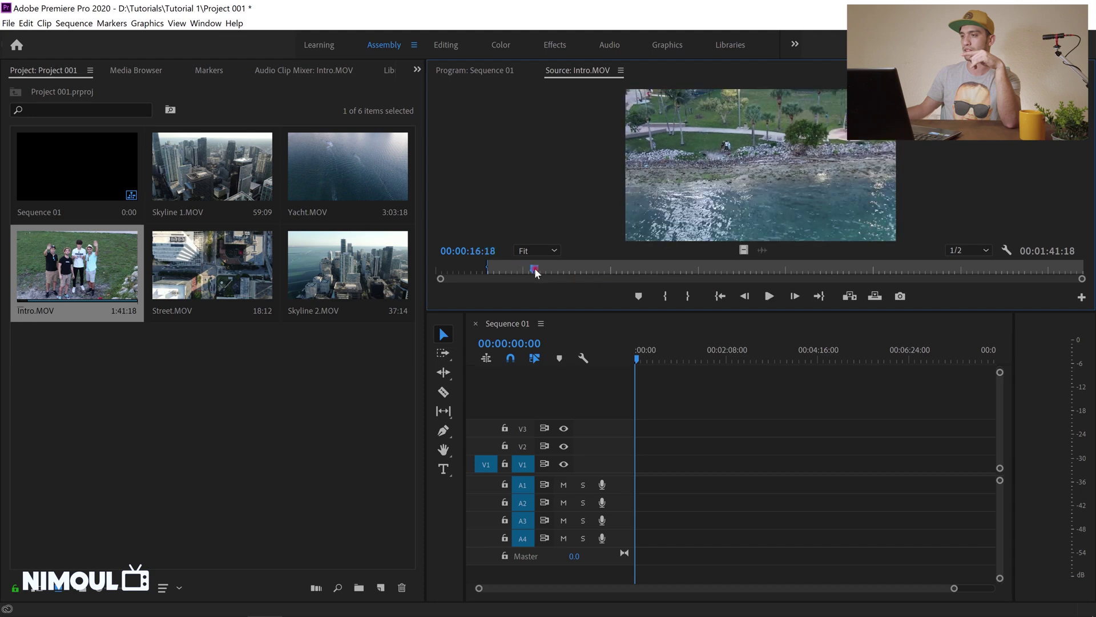
left_click(690, 295)
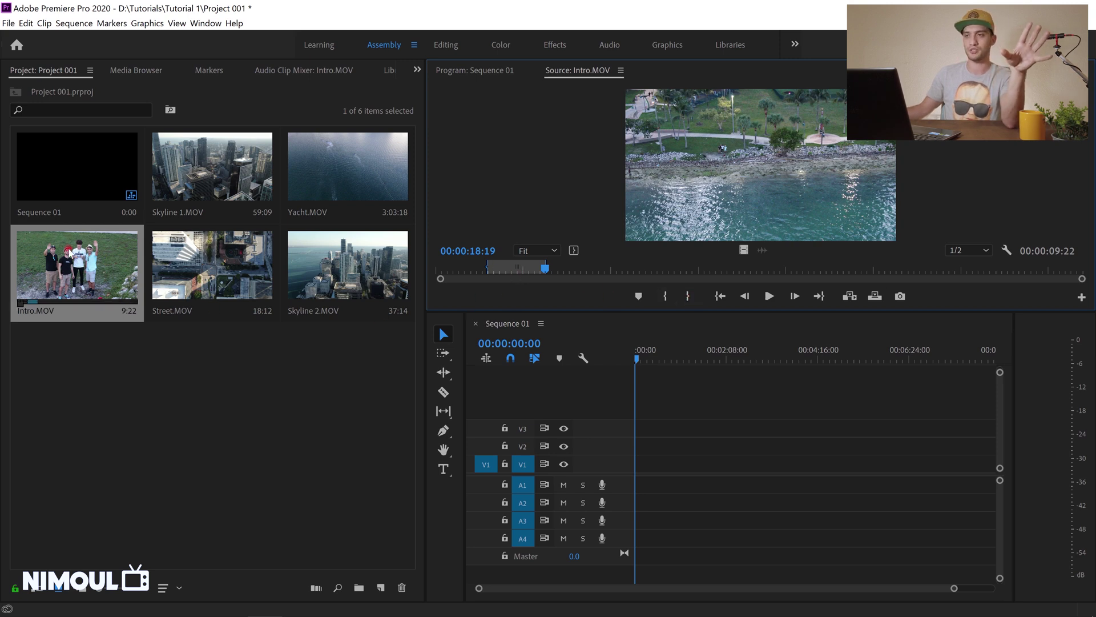
left_click_drag(66, 258, 620, 464)
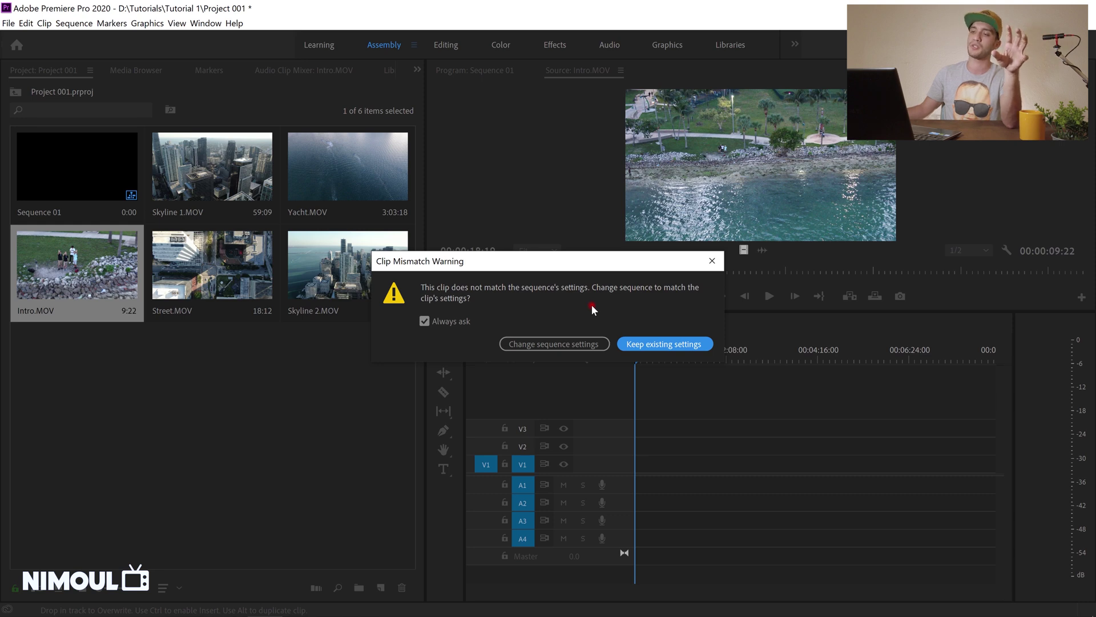
Keep the existing 4K sequence settings for Intro.MOV on V1 and zoom the timeline in.
left_click(659, 344)
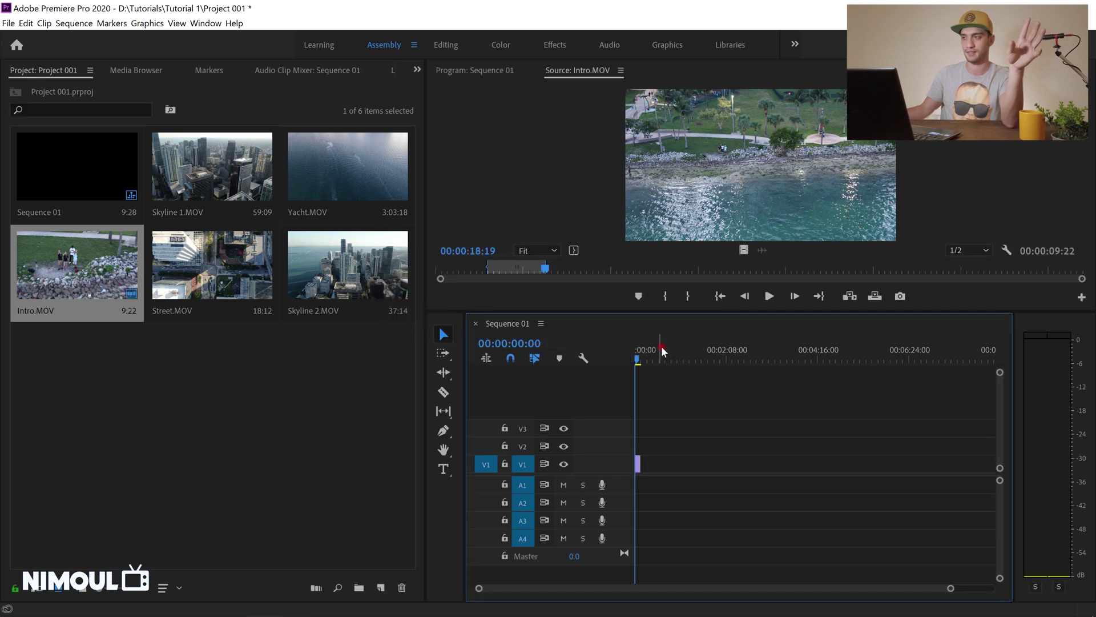
left_click(638, 462)
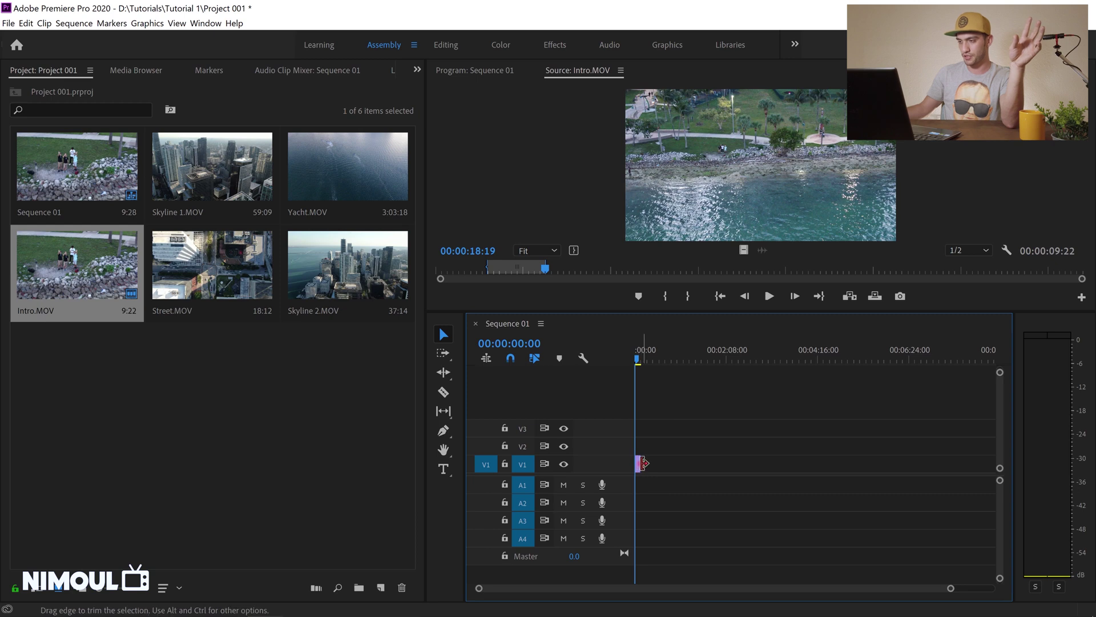
left_click(826, 573)
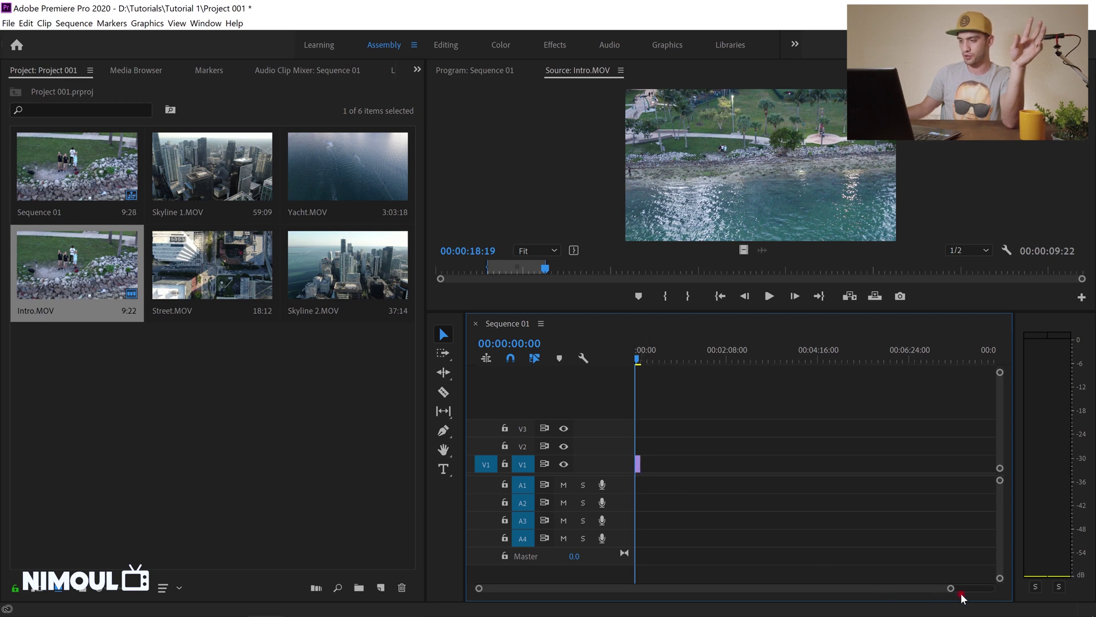
left_click(489, 588)
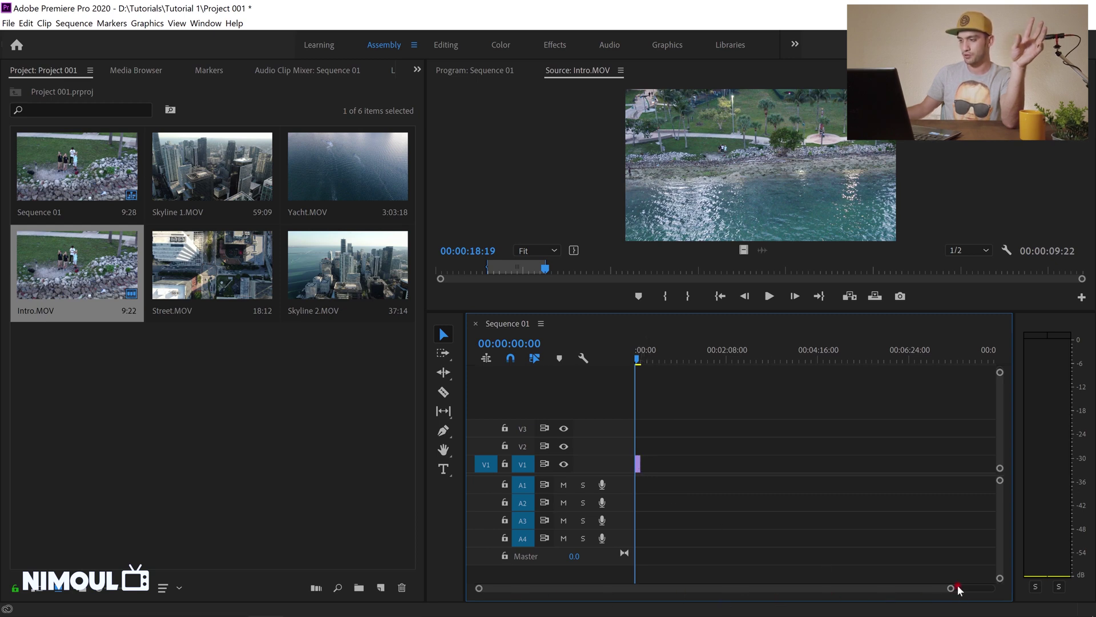
left_click_drag(950, 588, 603, 590)
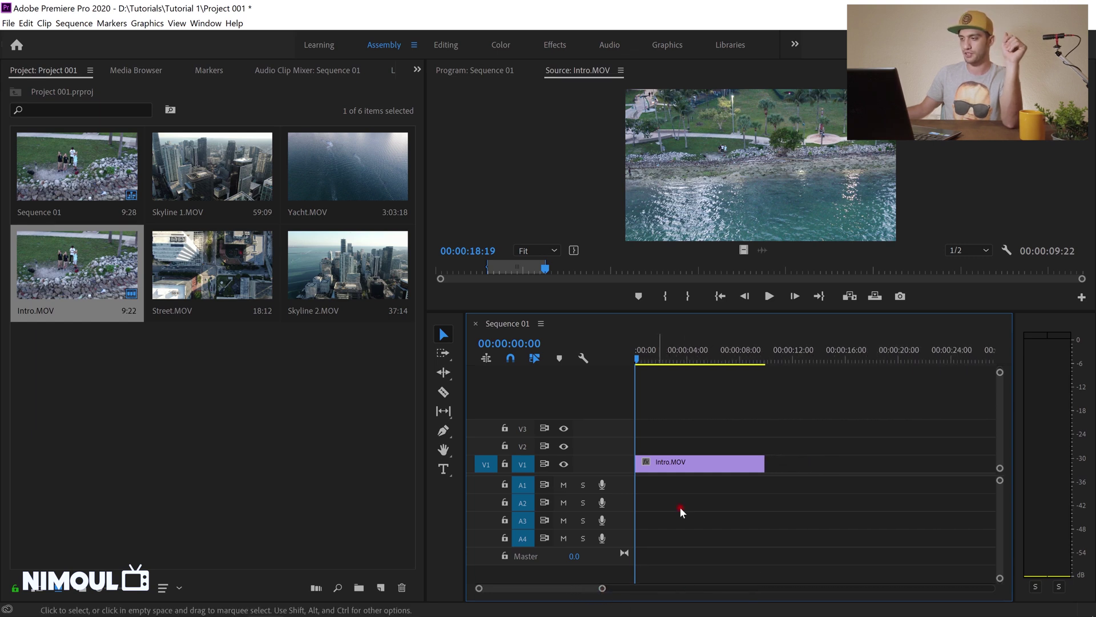
Play Sequence 01 to the end of Intro.MOV at 00:00:09:14, then load Skyline 1.MOV as source.
left_click(685, 459)
left_click_drag(675, 350, 635, 360)
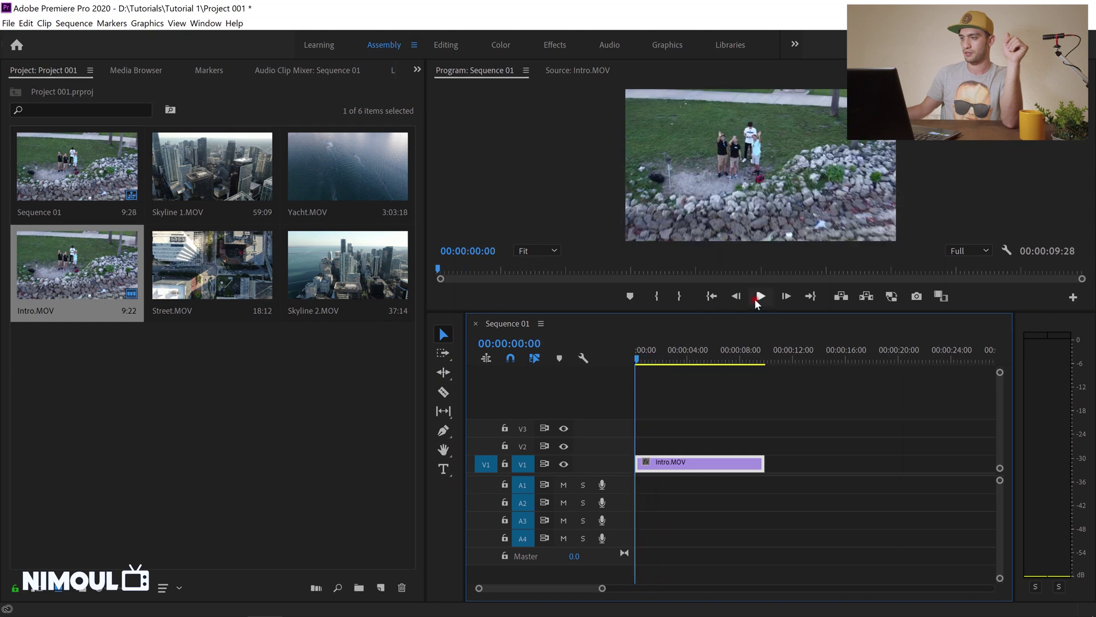
left_click(757, 295)
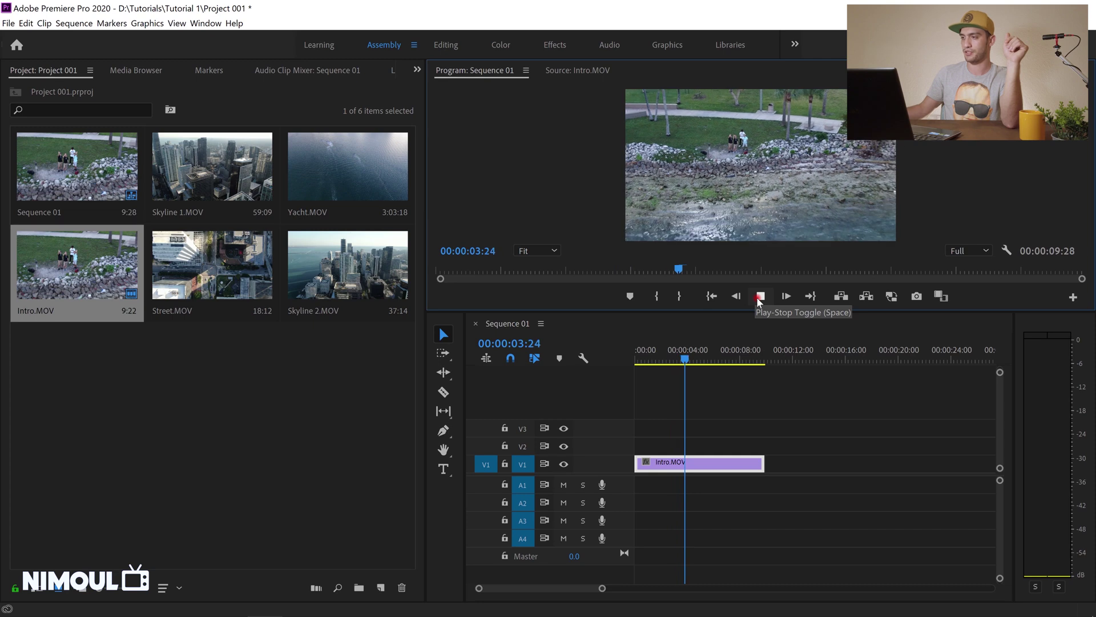
left_click_drag(752, 353, 759, 355)
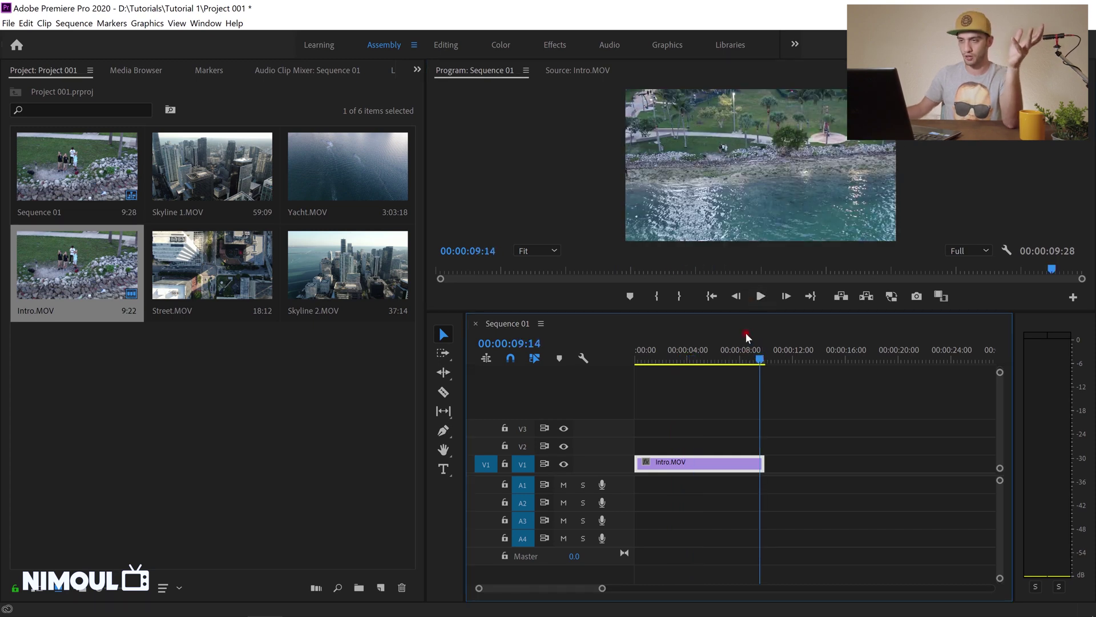
double_click(201, 160)
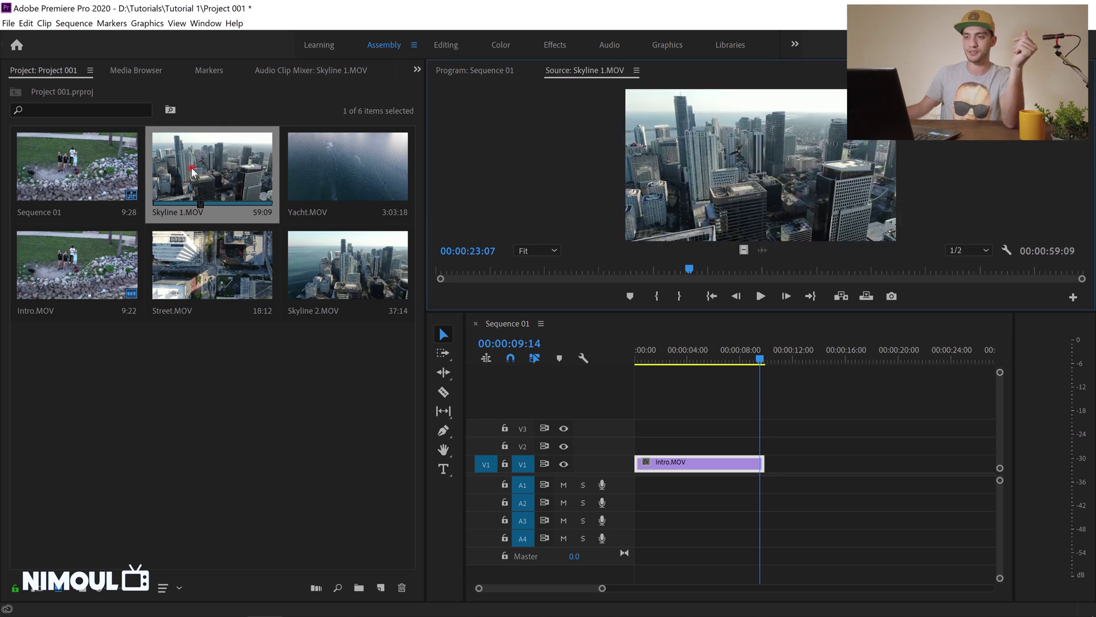
Save the project and set Skyline 1.MOV's In point at 00:00:18:00.
key("ctrl+s")
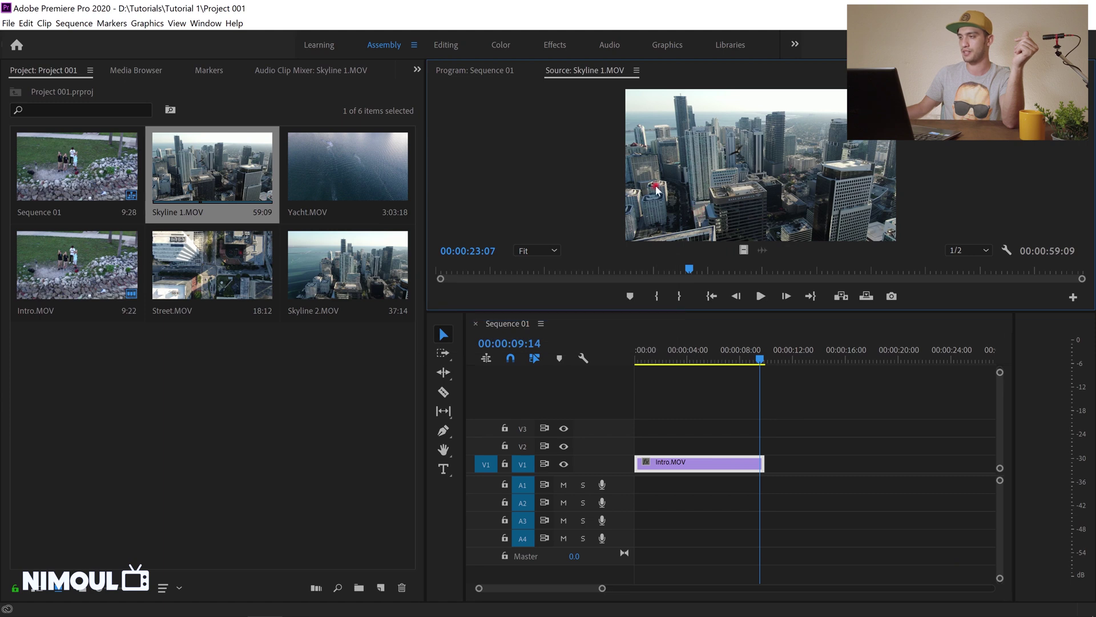
left_click_drag(684, 270, 632, 270)
left_click(657, 297)
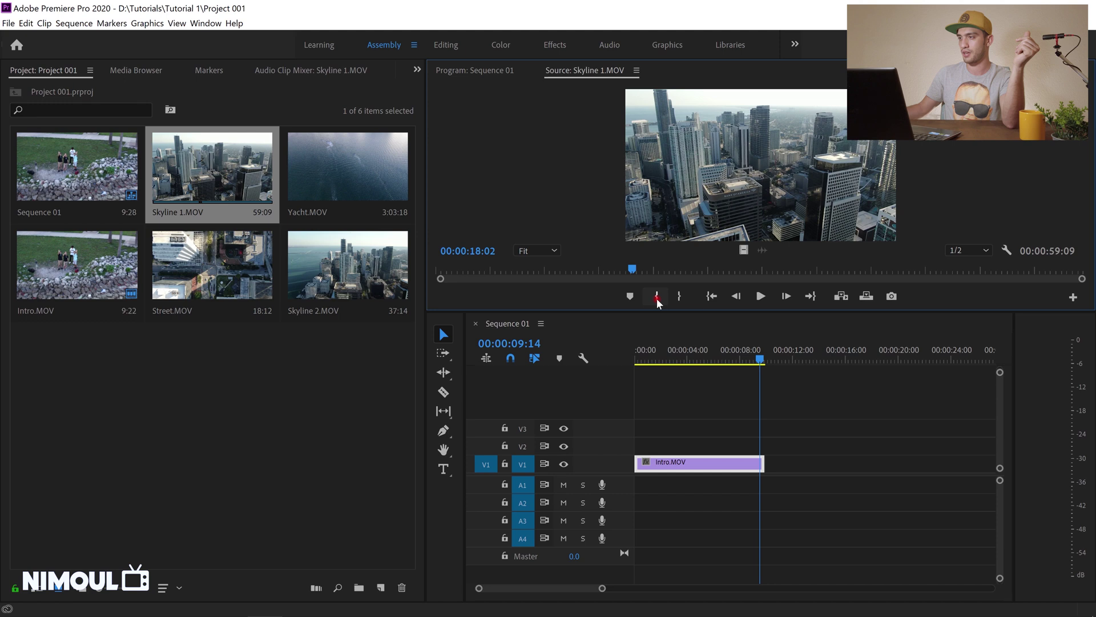
left_click_drag(630, 271, 632, 271)
left_click(658, 297)
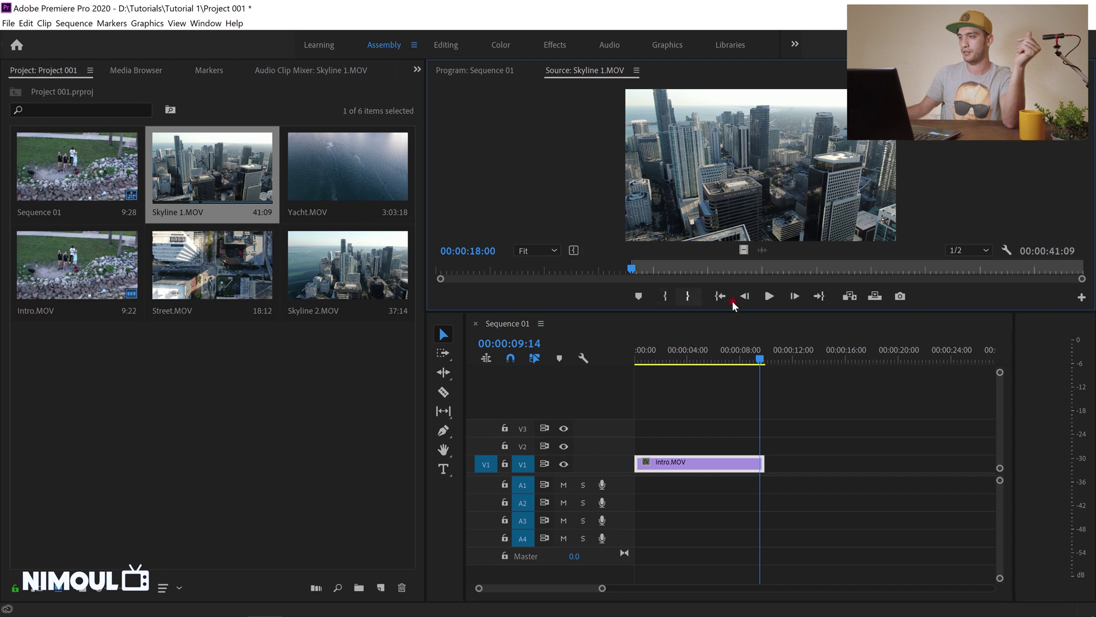
Mark the Out point for a 4:16 Skyline section and drag it into the sequence.
left_click(768, 298)
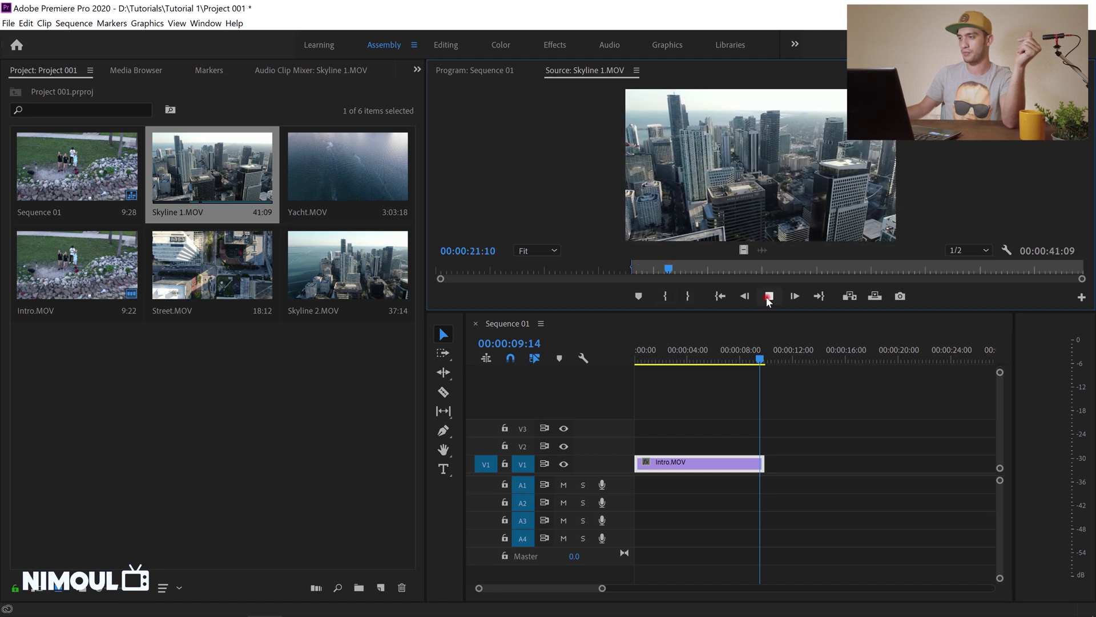
left_click(768, 297)
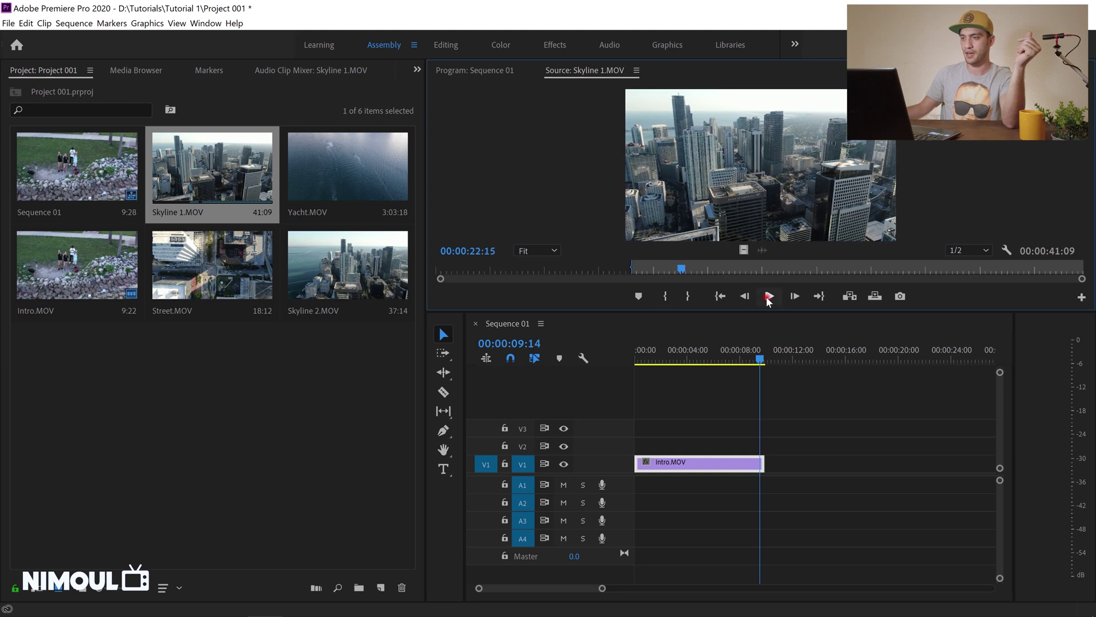
left_click(690, 296)
left_click_drag(212, 172, 790, 477)
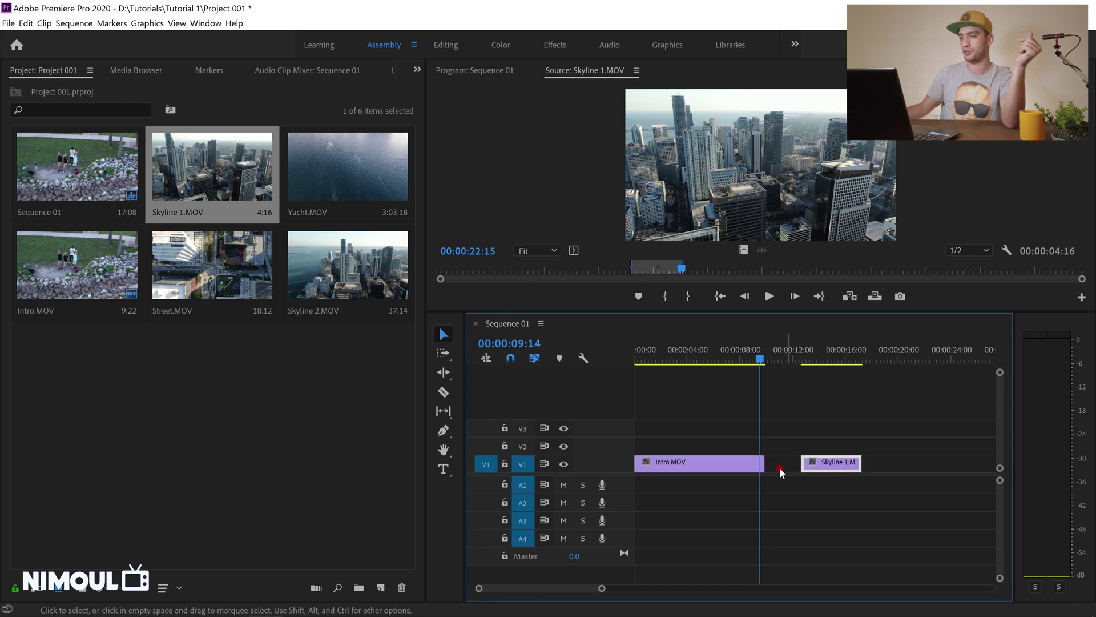
Try closing the gap before Skyline 1.MOV by moving it and deleting the gap, undoing both attempts.
left_click(783, 468)
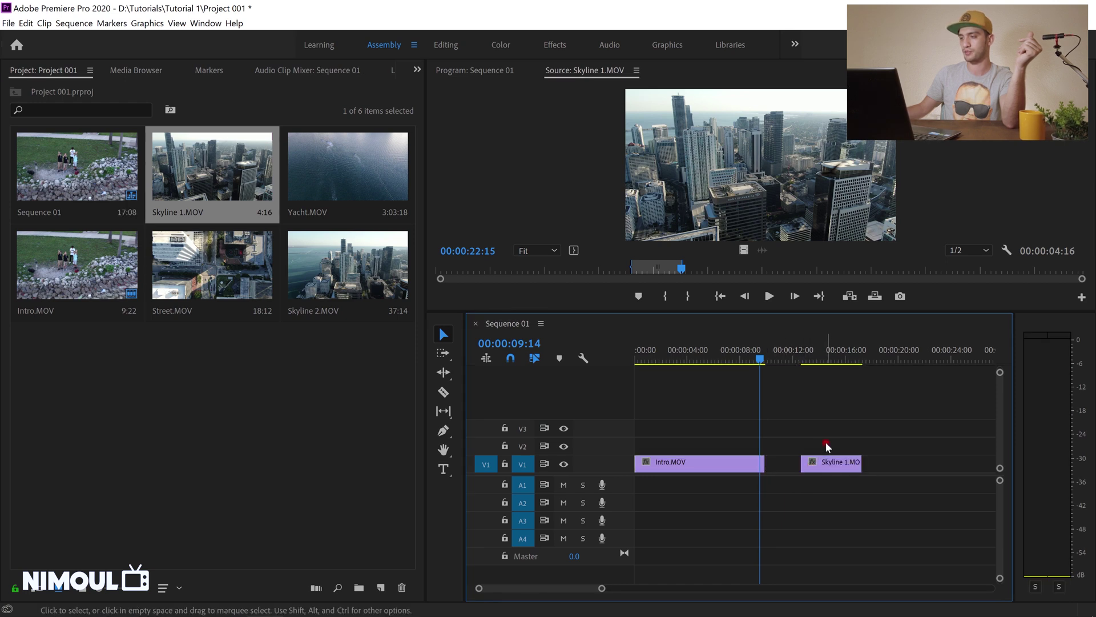
left_click_drag(829, 461, 785, 463)
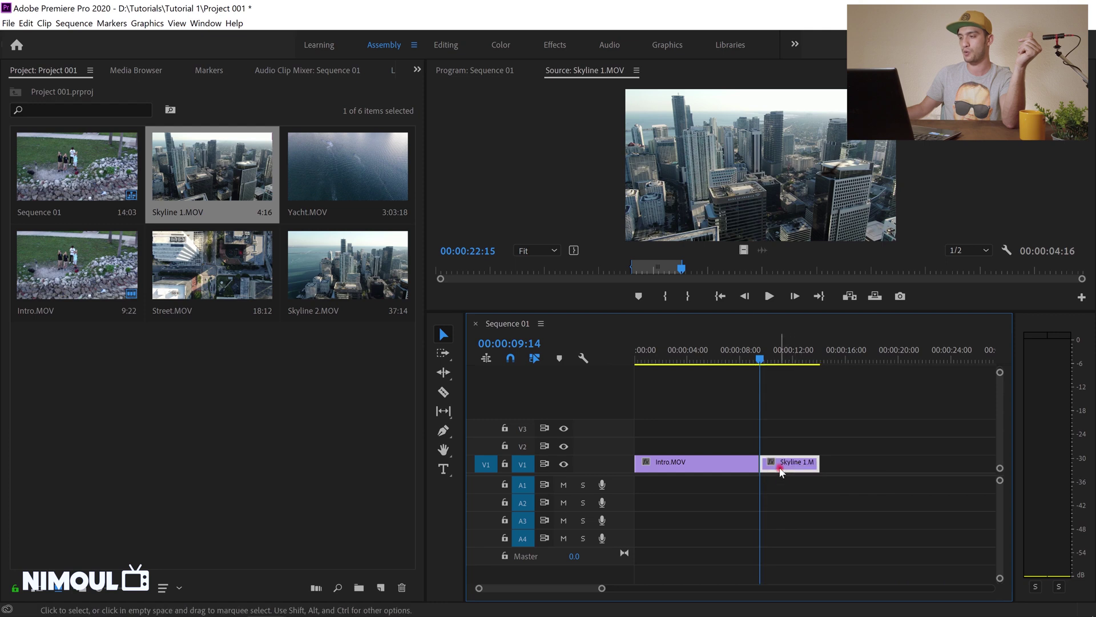
key("ctrl+z")
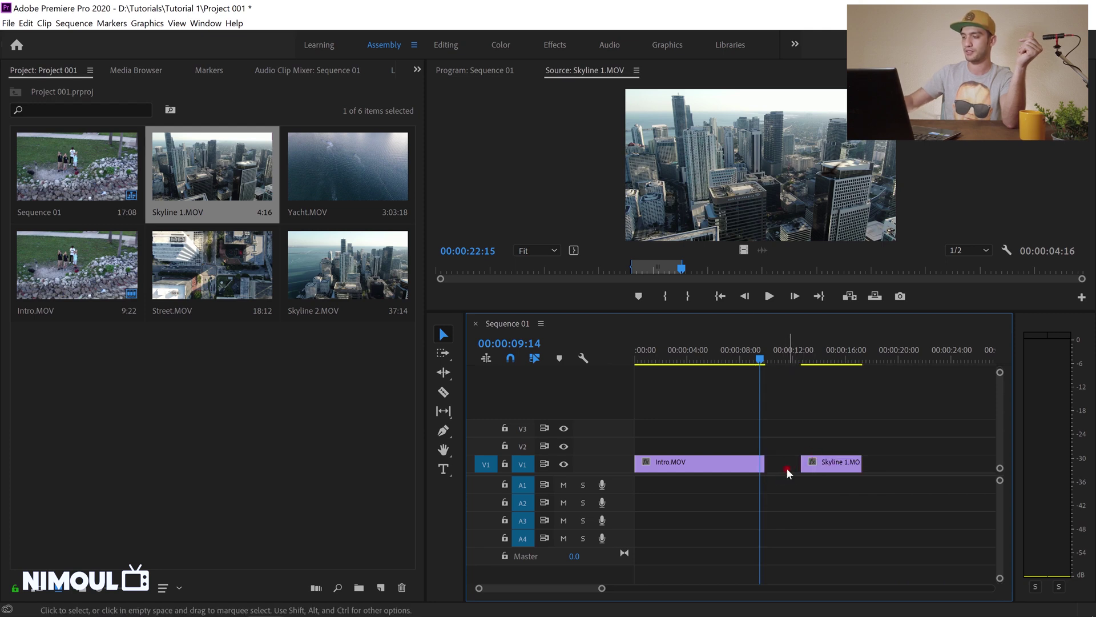
left_click(787, 468)
key("Delete")
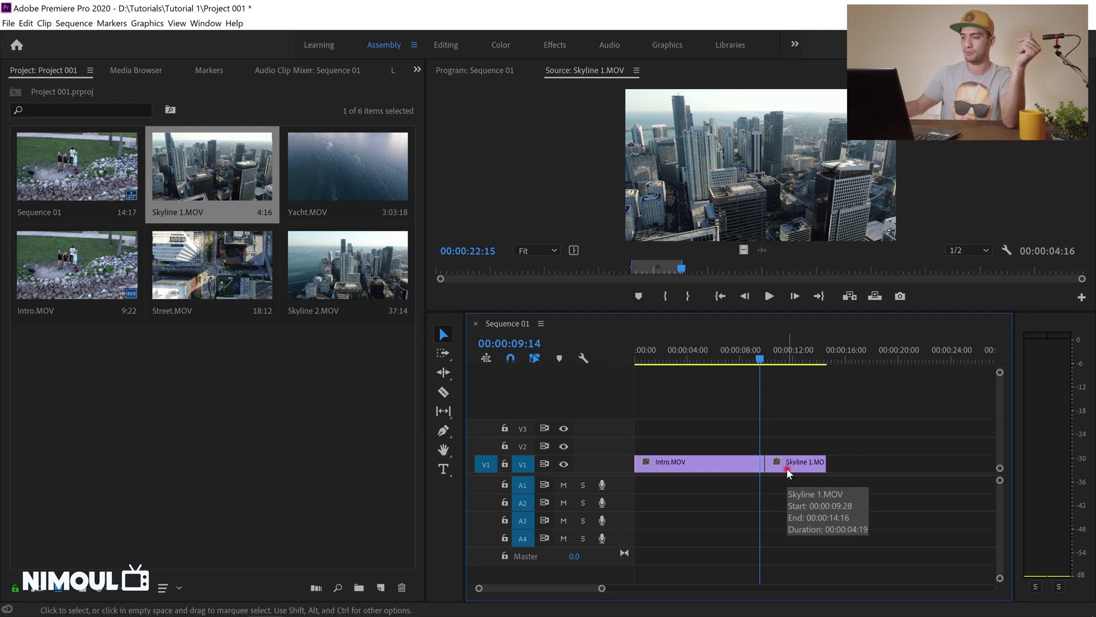
key("ctrl+z")
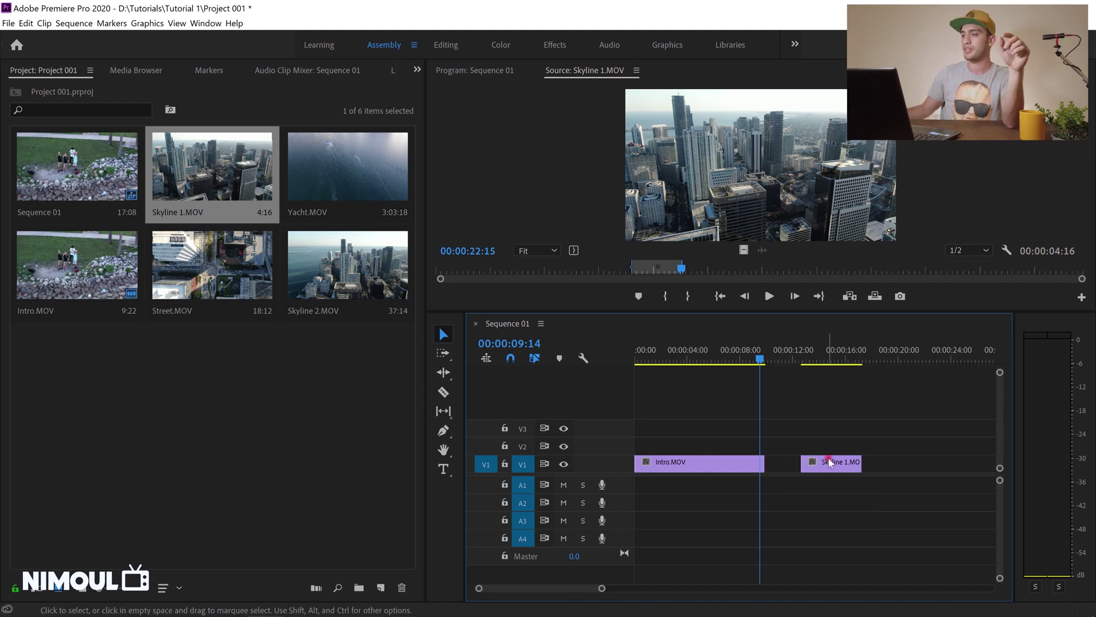
mouse_move(830, 464)
left_mouse_down()
mouse_move(802, 464)
mouse_move(830, 465)
left_mouse_up()
Turn on snapping and butt Skyline 1.MOV against the end of Intro.MOV.
left_click(511, 358)
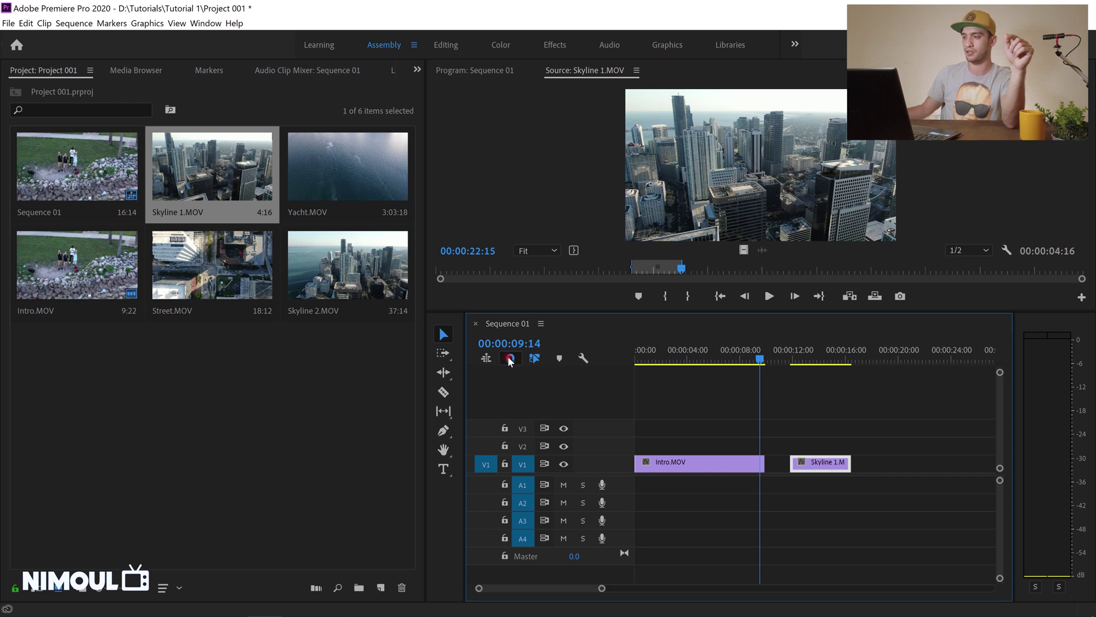
left_click(802, 465)
left_click_drag(802, 466, 778, 466)
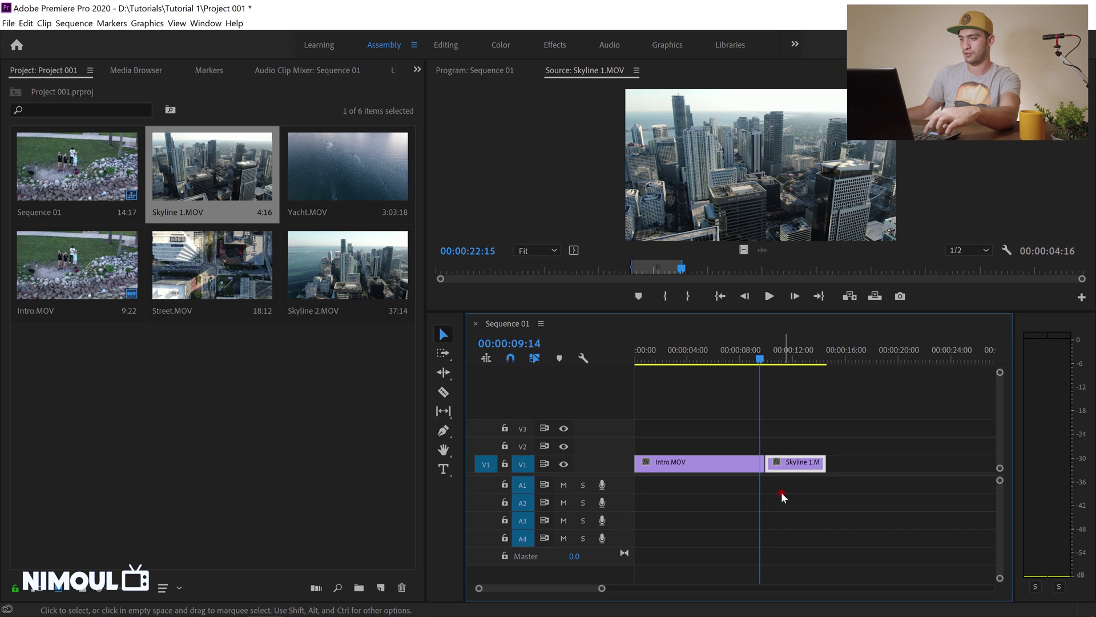
left_click(743, 435)
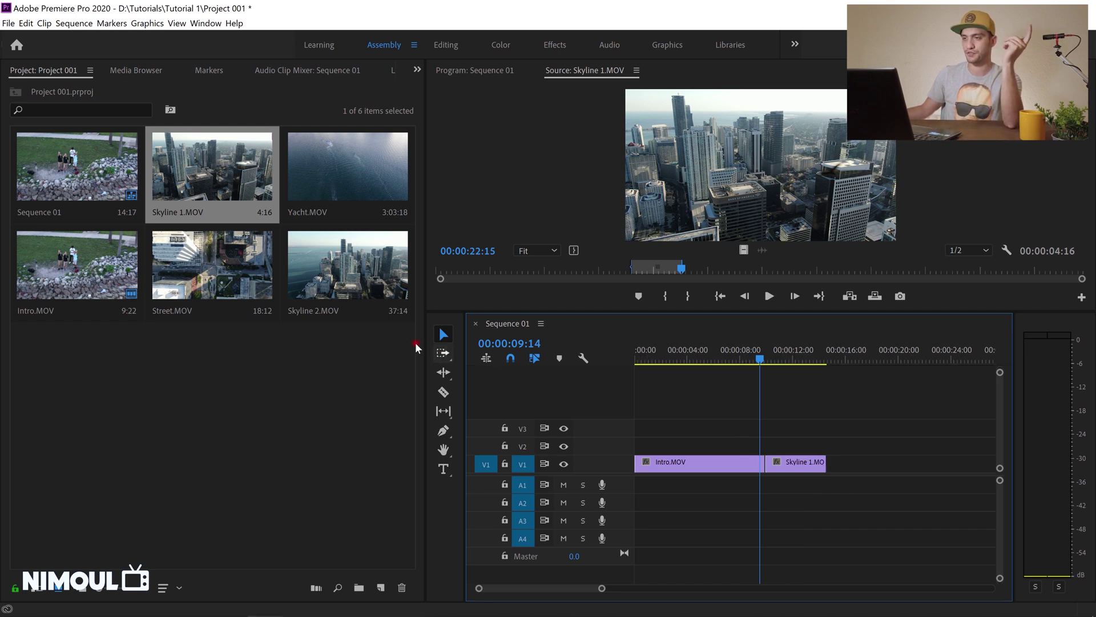
Mark a 6:21 section of Street.MOV starting at 00:00:05:10.
double_click(266, 285)
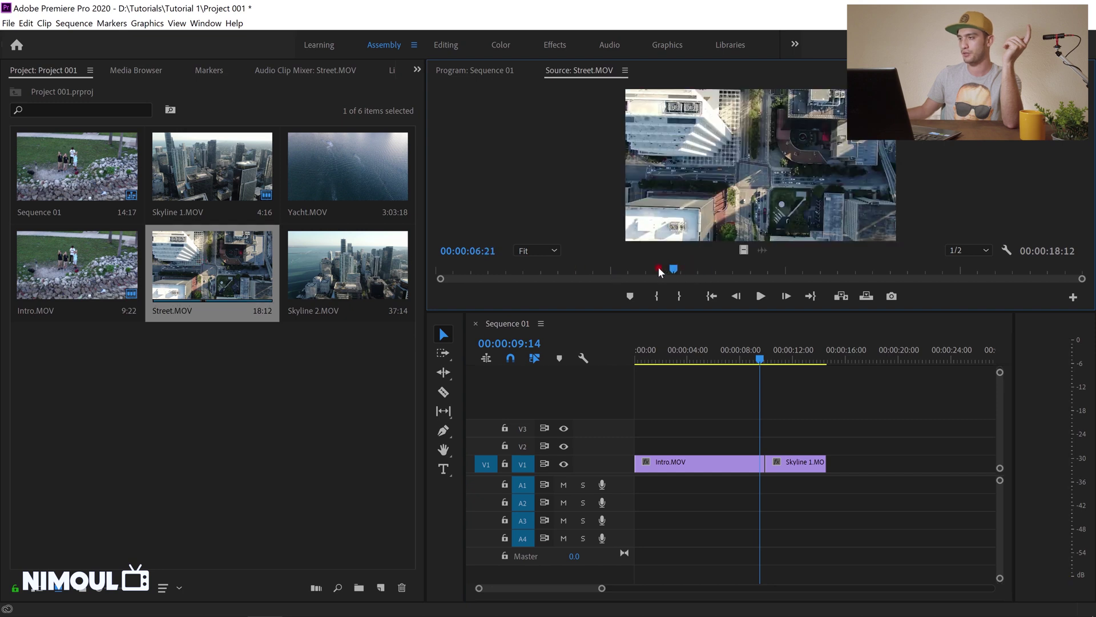
left_click(624, 268)
left_click(657, 295)
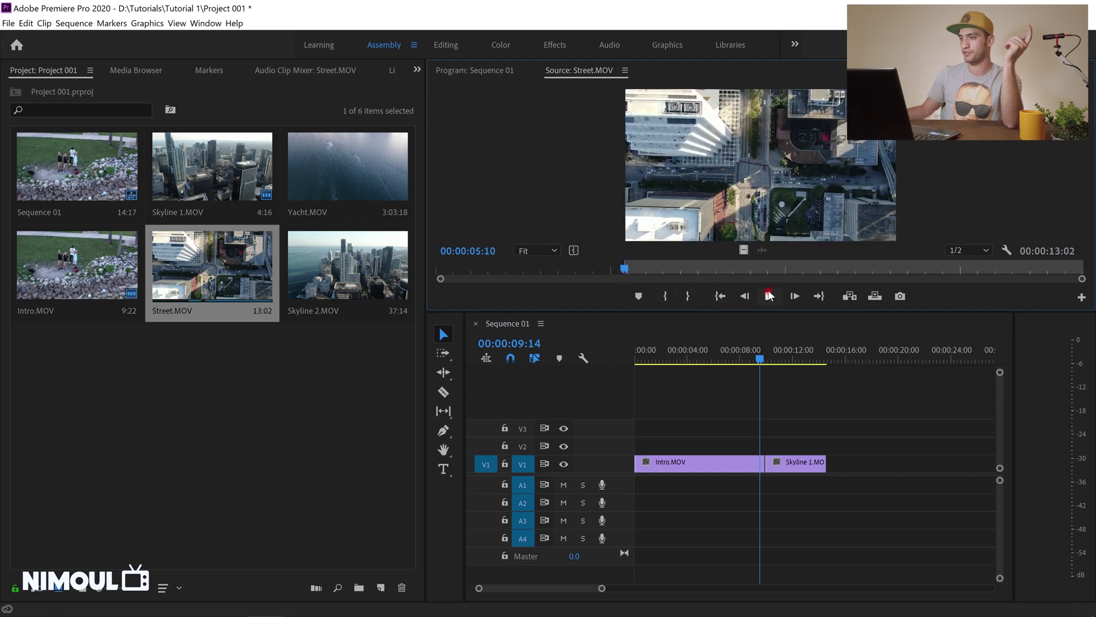
left_click(769, 296)
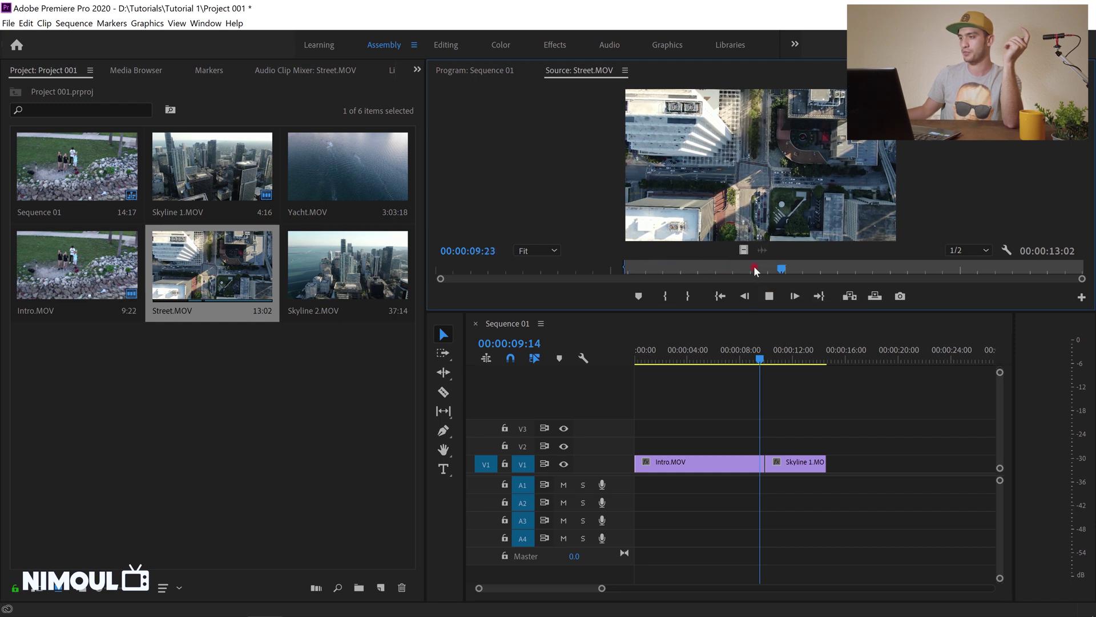
left_click(769, 296)
left_click(687, 295)
Place the Street section on V1 after Skyline 1.MOV and save the project.
left_click(218, 262)
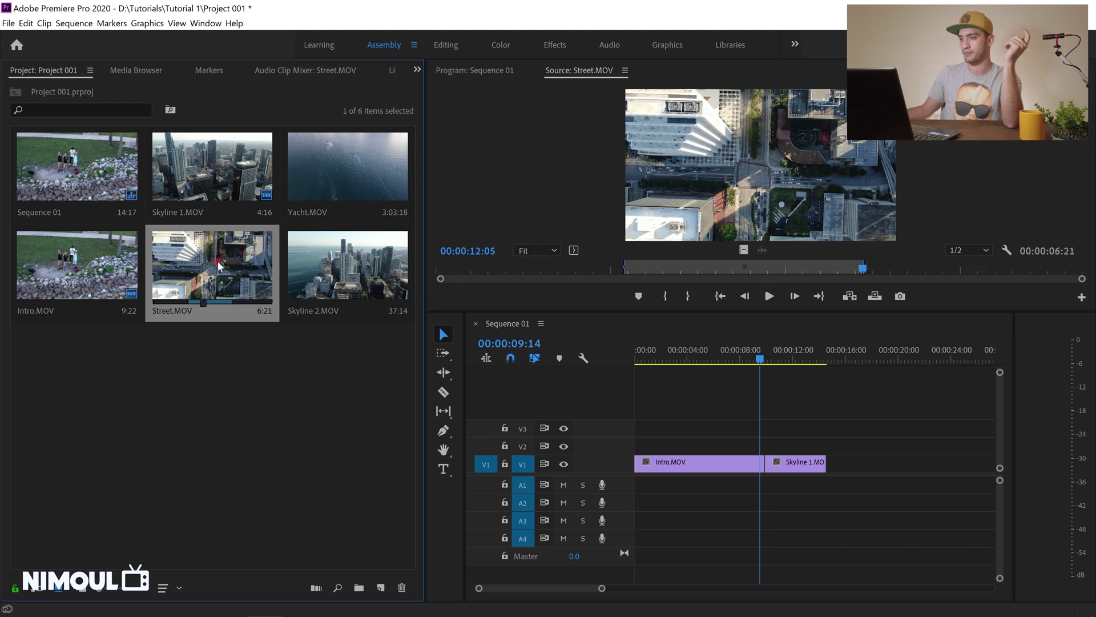
left_click_drag(218, 261, 807, 480)
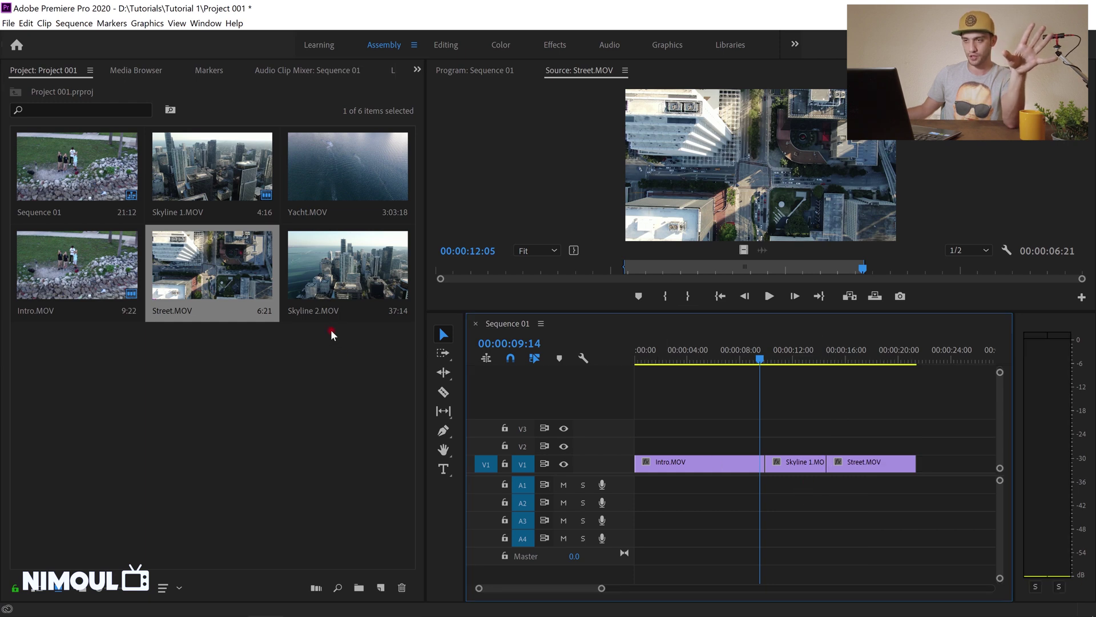
key("ctrl+s")
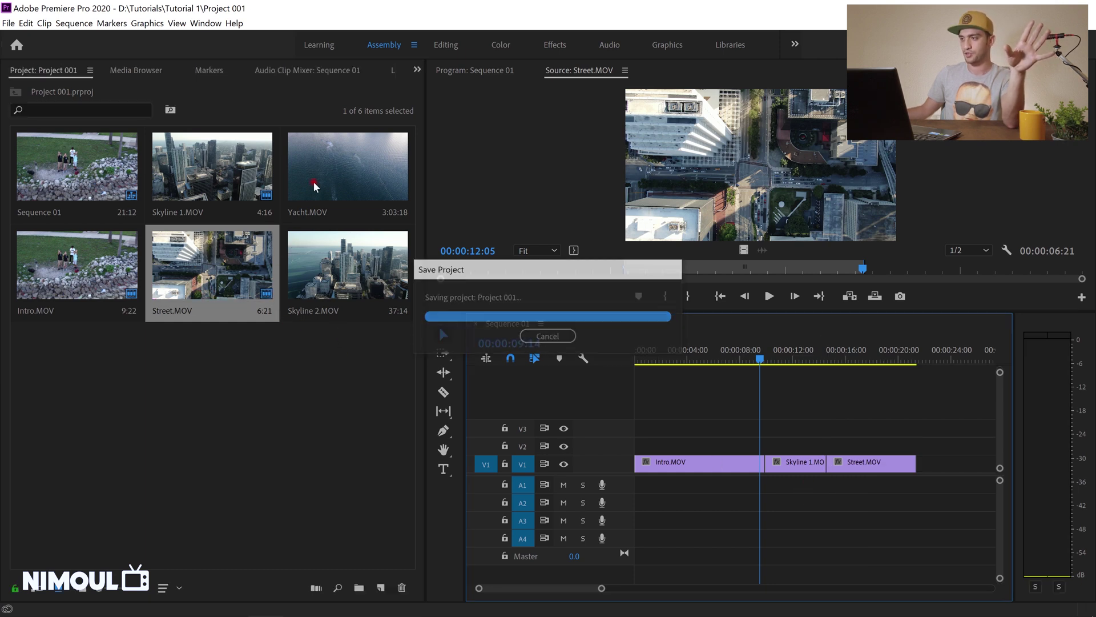
Mark a 17:02 Yacht.MOV section from 00:00:32:06 and add it to V1 after Street.MOV.
double_click(318, 177)
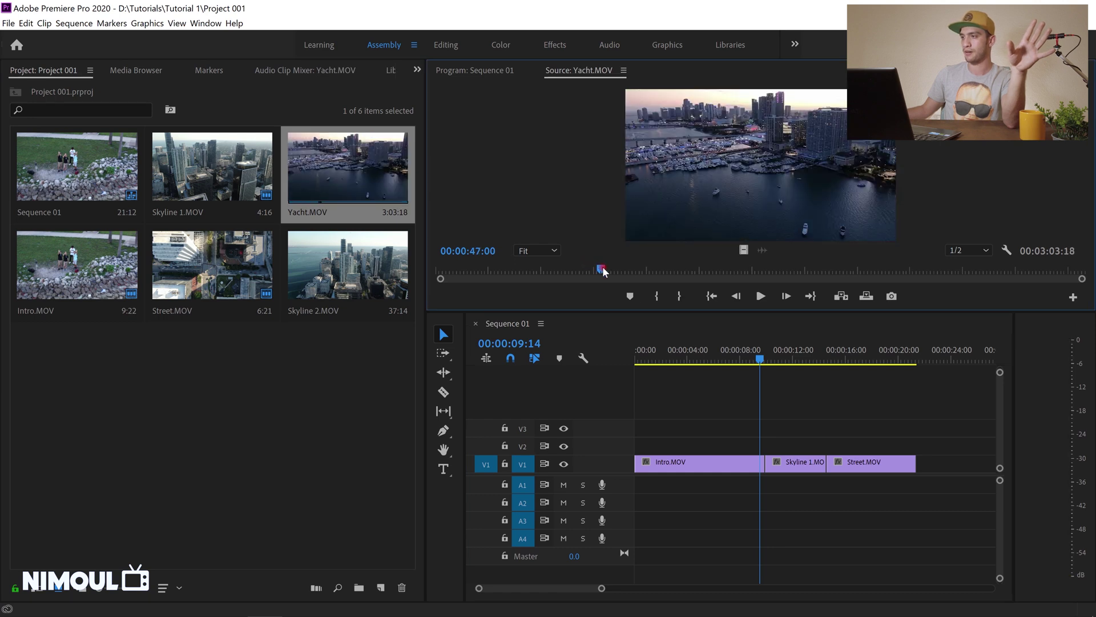
left_click_drag(597, 273, 549, 267)
left_click(656, 296)
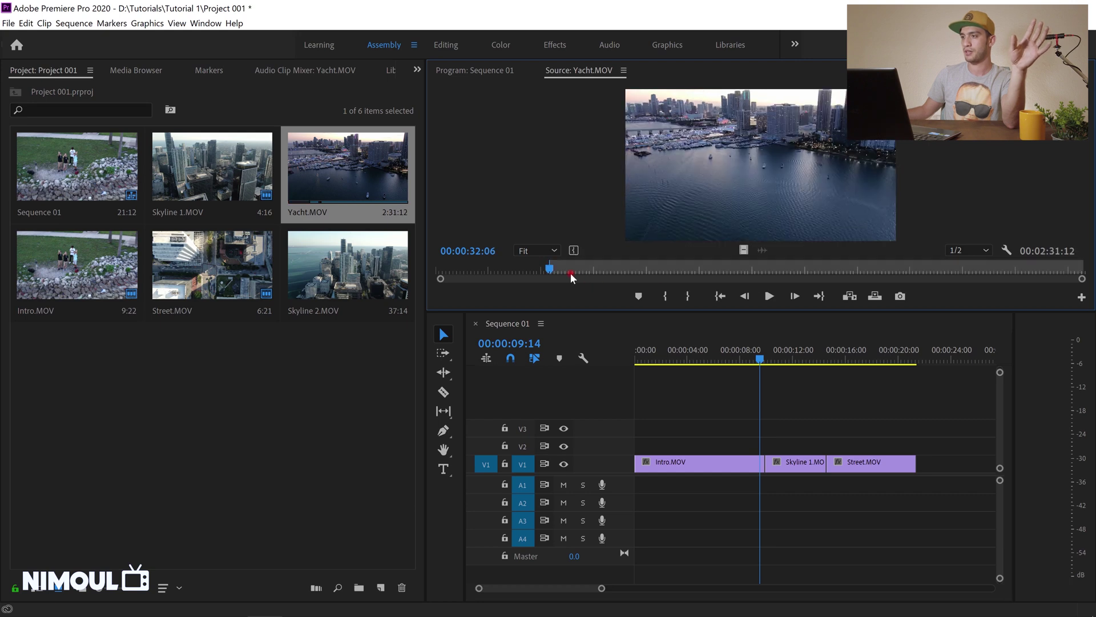
key("space")
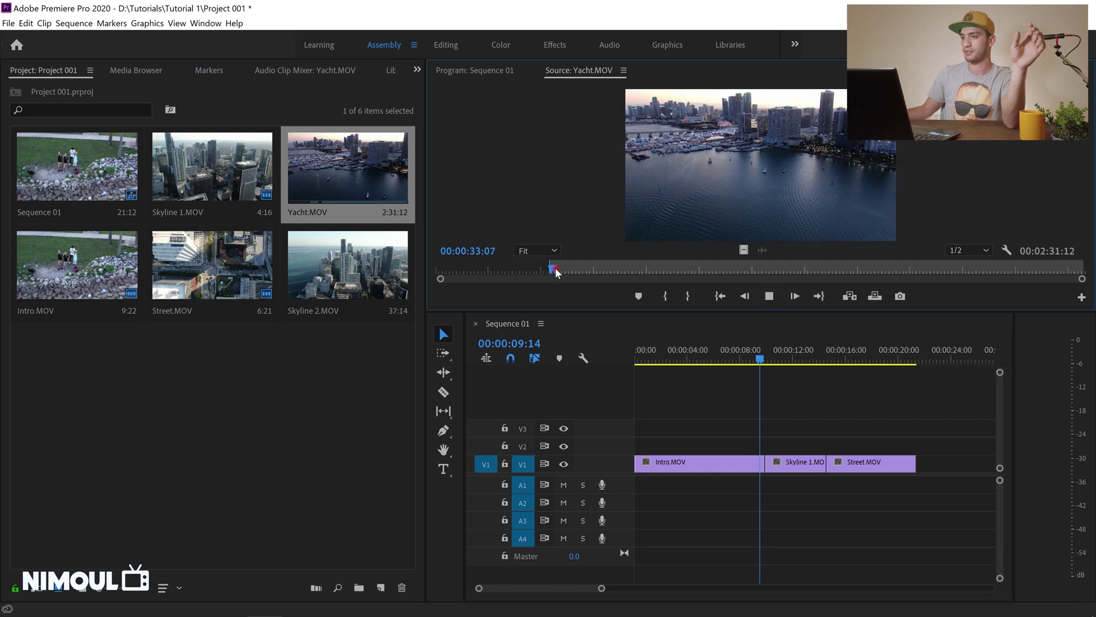
left_click_drag(555, 267, 609, 267)
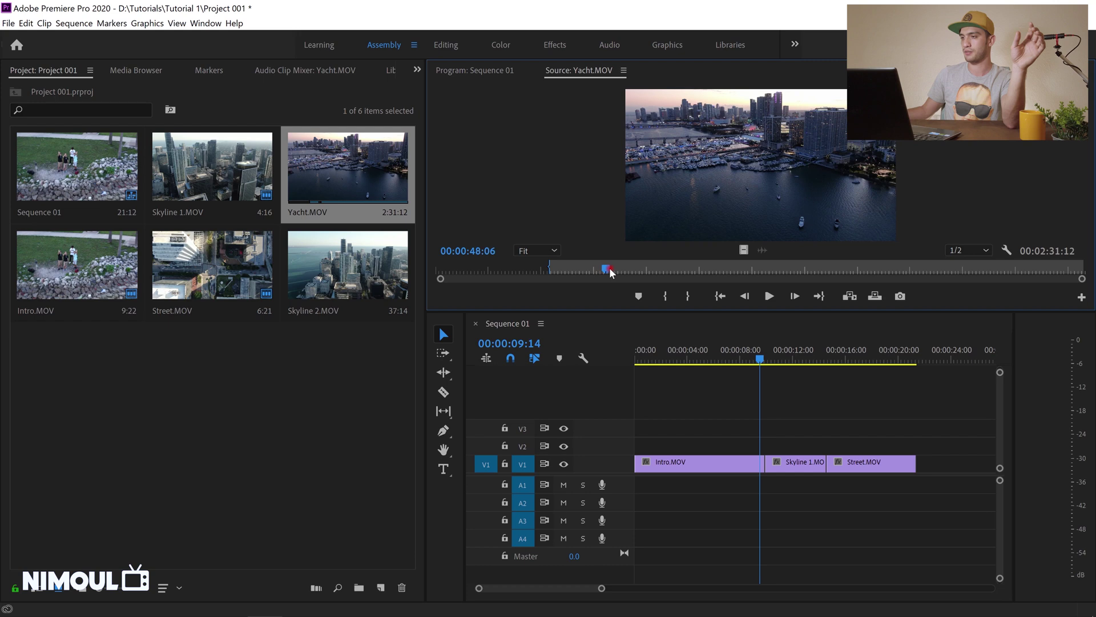
left_click(688, 296)
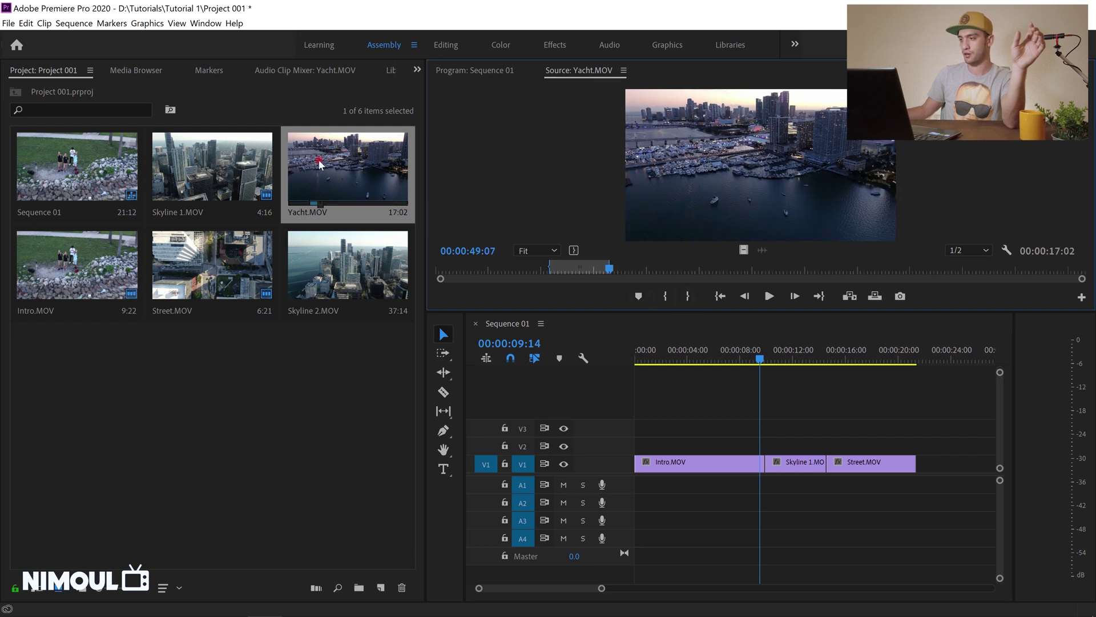
left_click_drag(319, 165, 919, 463)
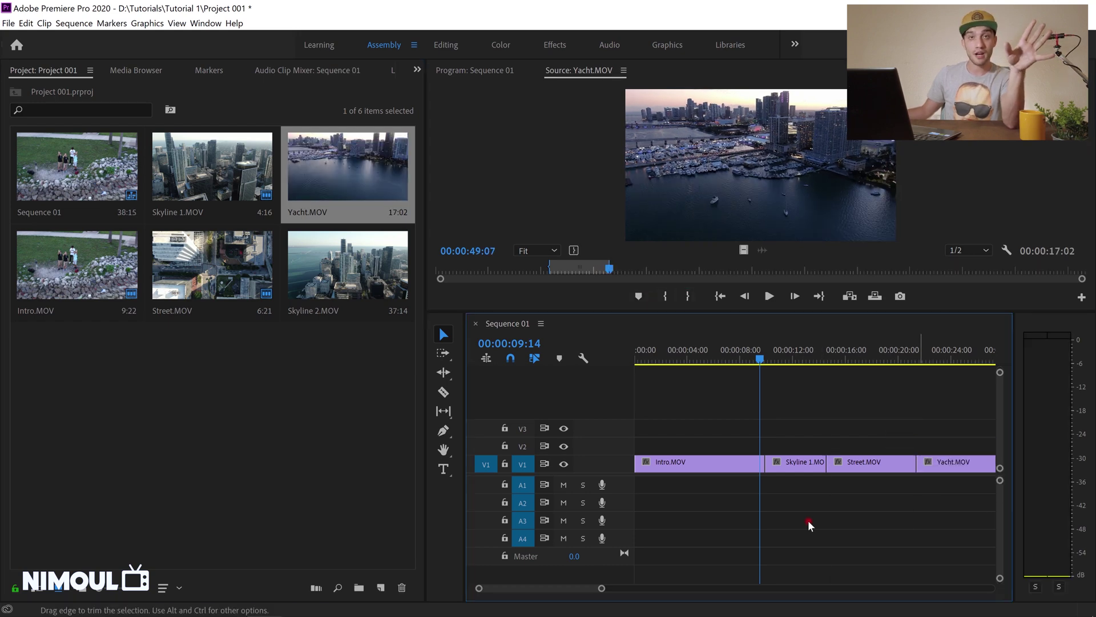
Zoom the timeline out so Intro, Skyline 1, Street and Yacht all fit in view.
left_click_drag(601, 588, 657, 591)
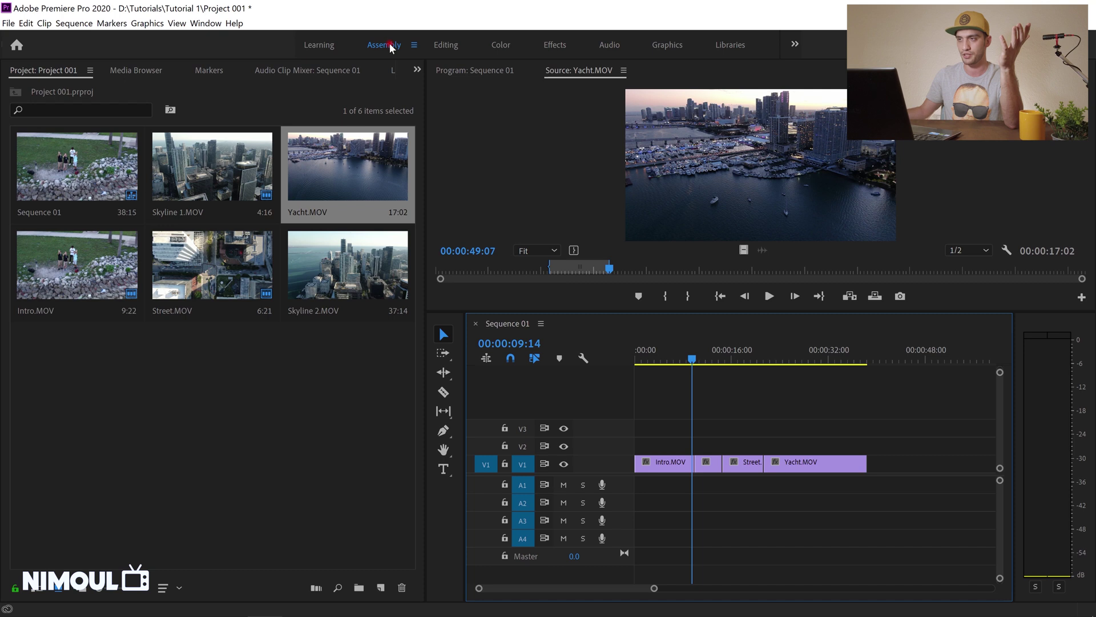
Save, import Chill Piano Hip-Hop.mp3 from the Music folder, and load it in the Source monitor.
key("ctrl+s")
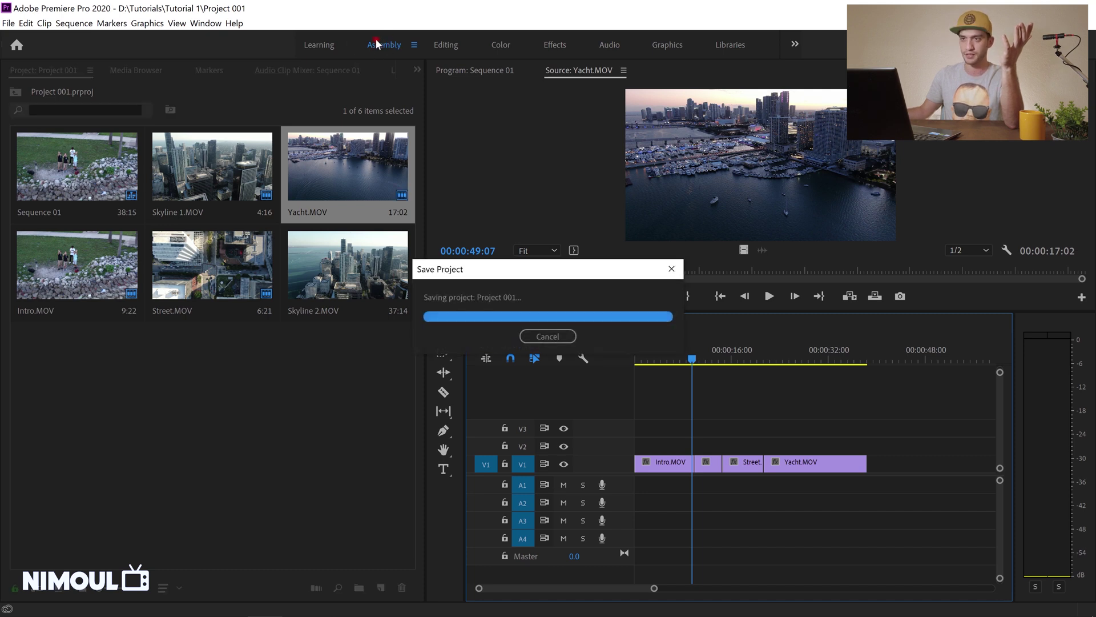
right_click(249, 348)
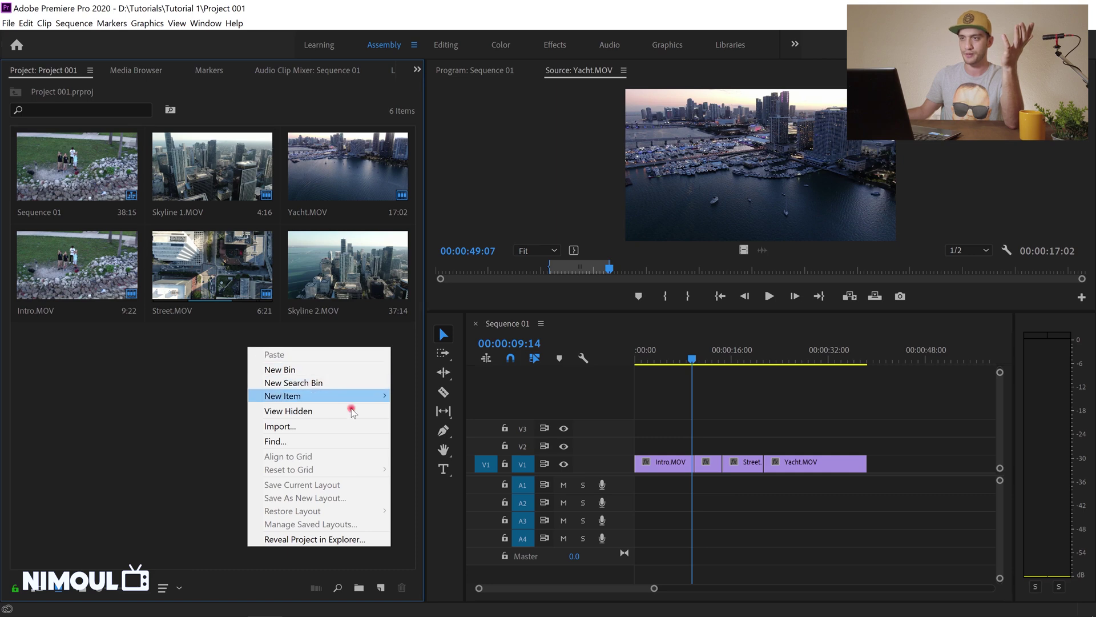
left_click(351, 427)
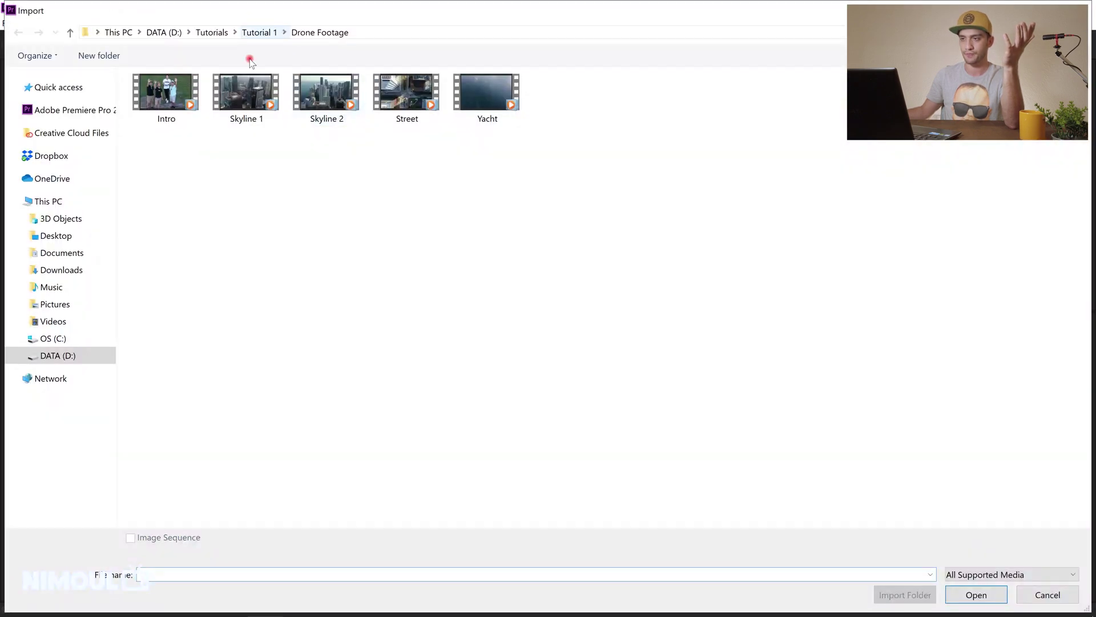
left_click(259, 32)
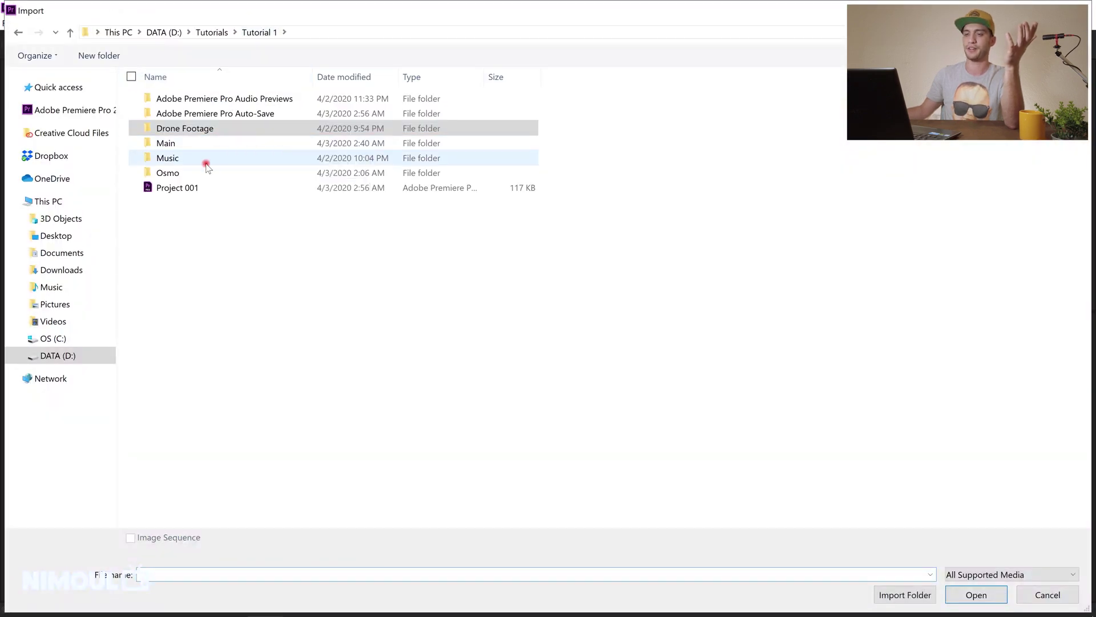
double_click(274, 160)
double_click(188, 102)
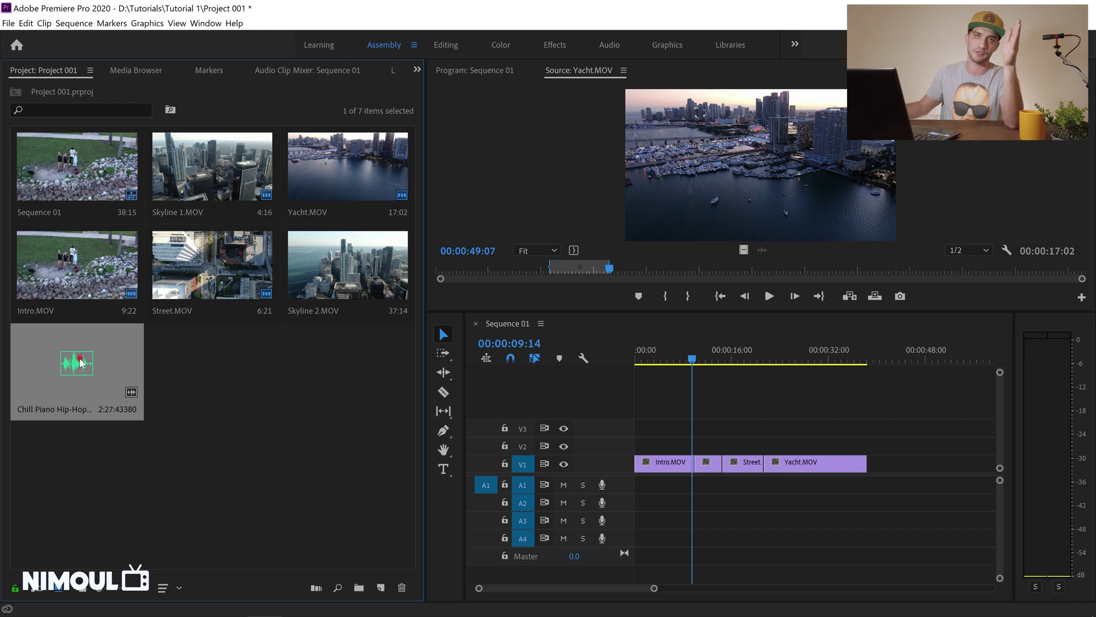
double_click(81, 361)
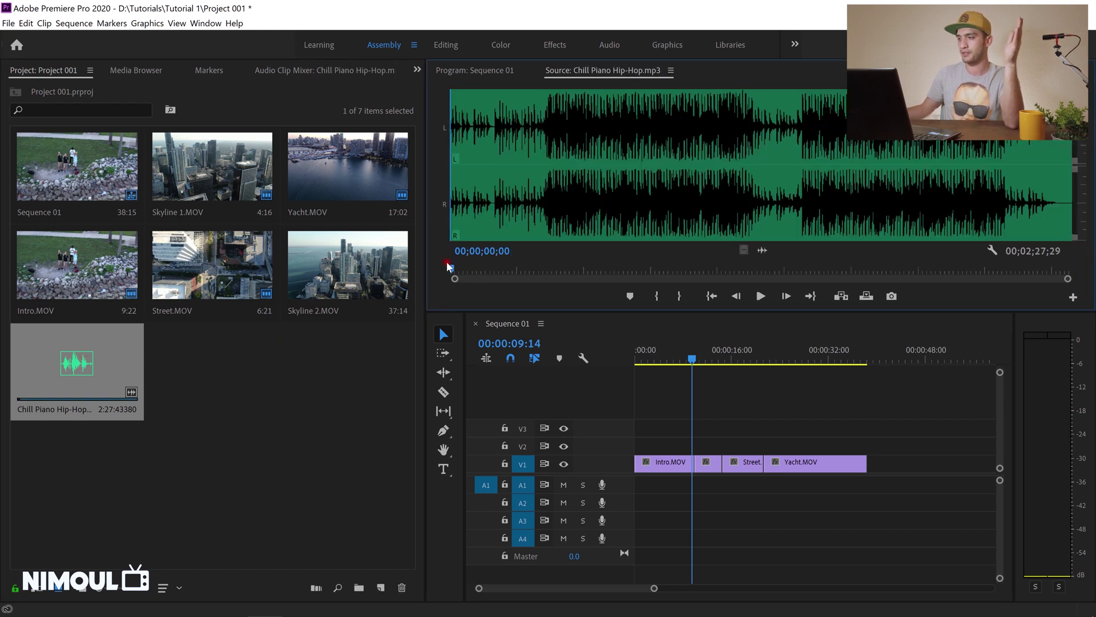
left_click_drag(464, 272, 512, 271)
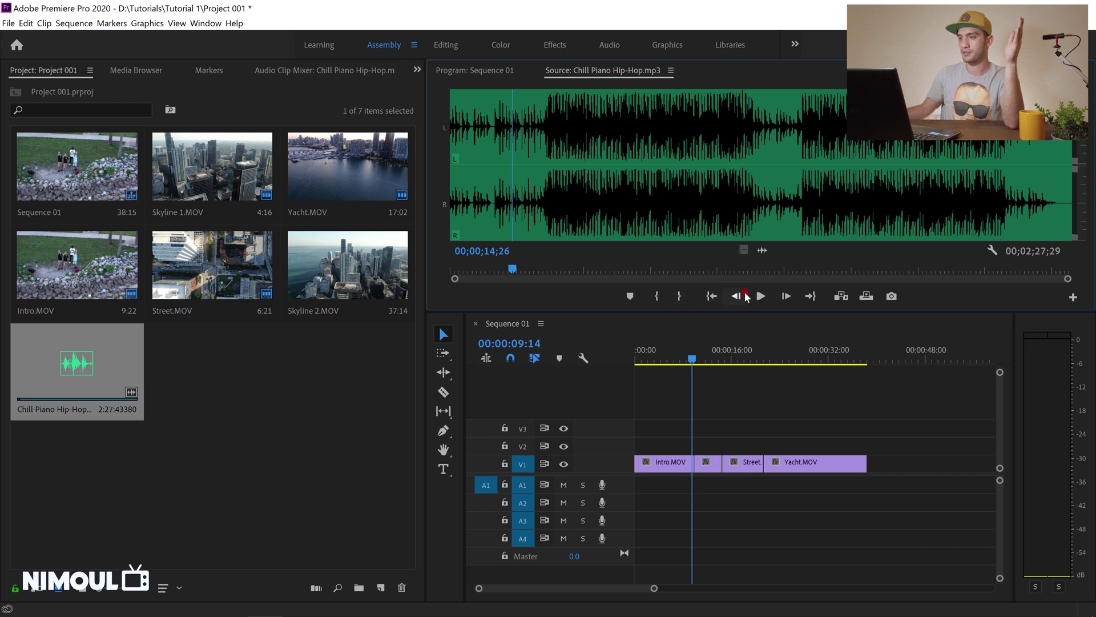
Mark the Chill Piano Hip-Hop section from 16;21 to 24;17 in the Source monitor.
left_click(760, 296)
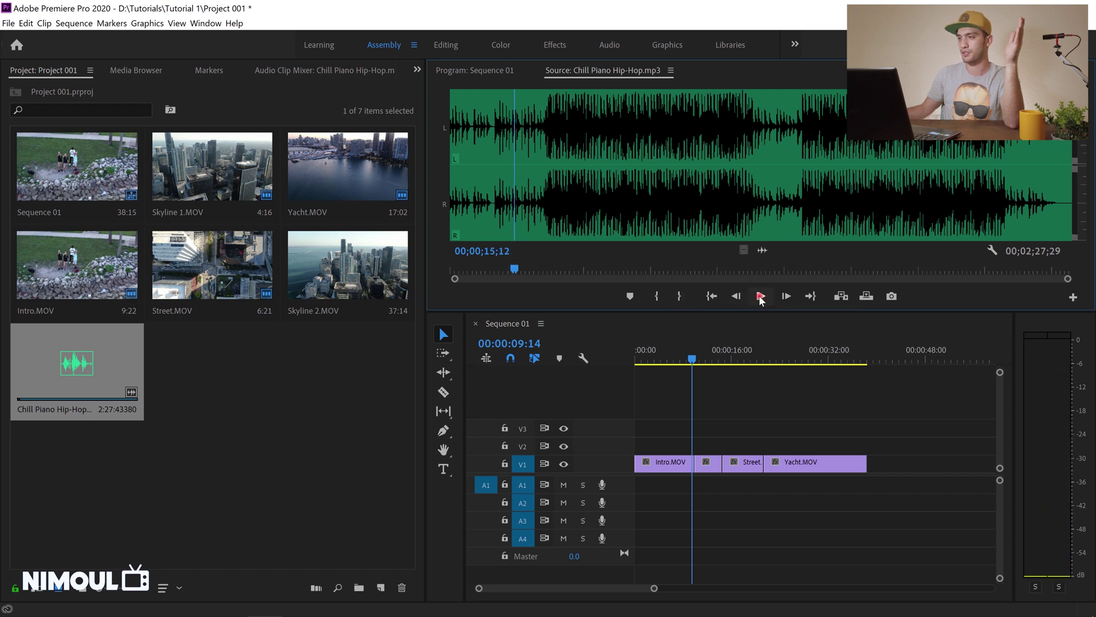
left_click(760, 297)
left_click(760, 297)
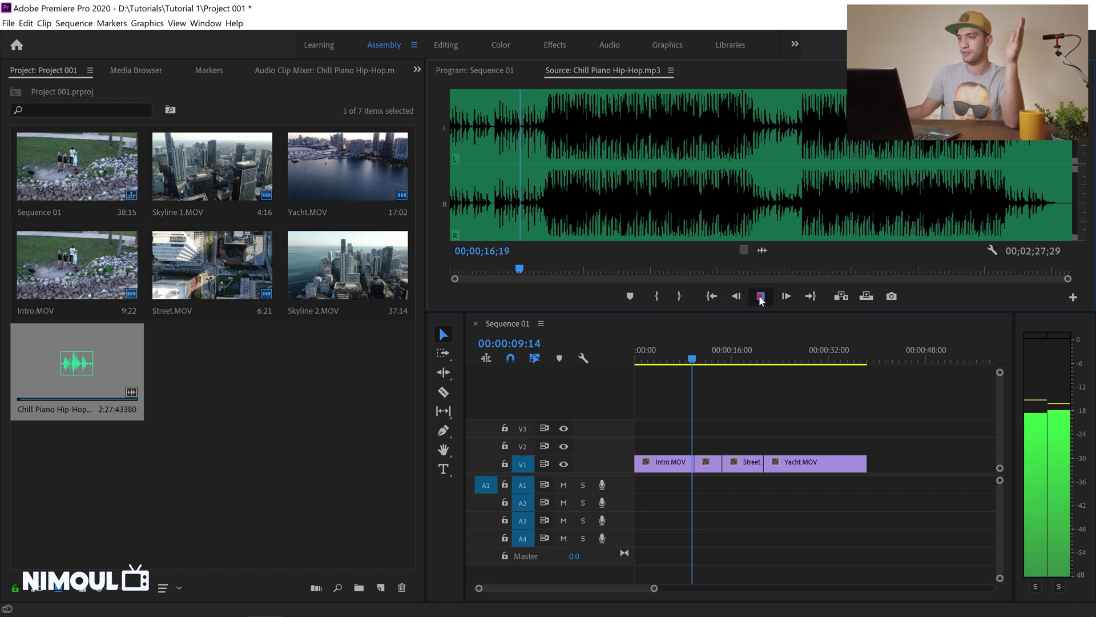
left_click(761, 297)
left_click(657, 296)
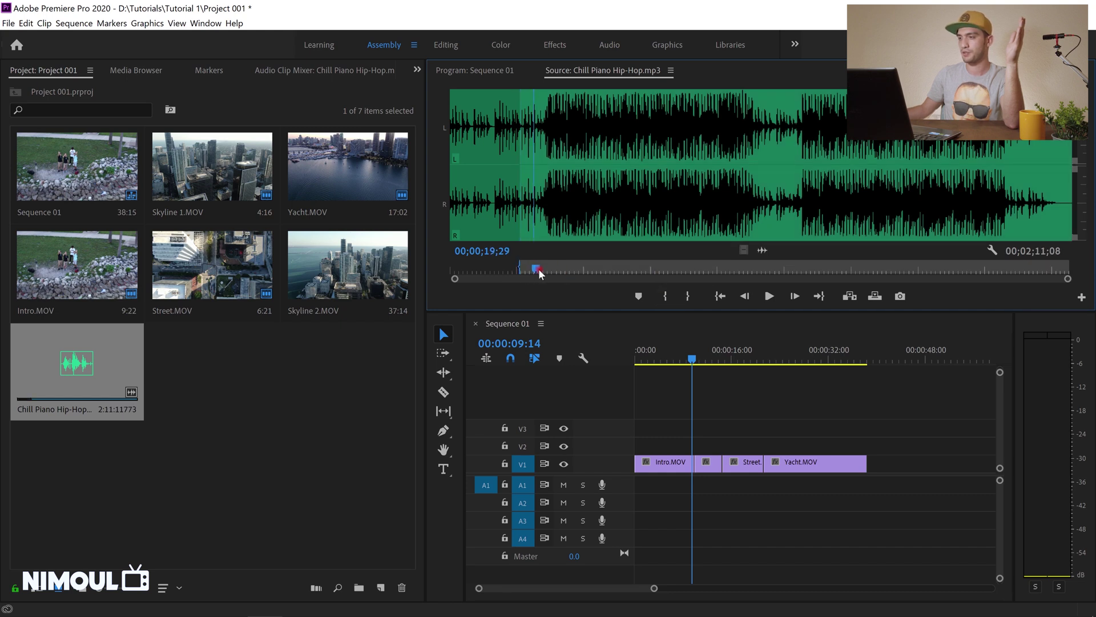
left_click_drag(539, 268, 551, 268)
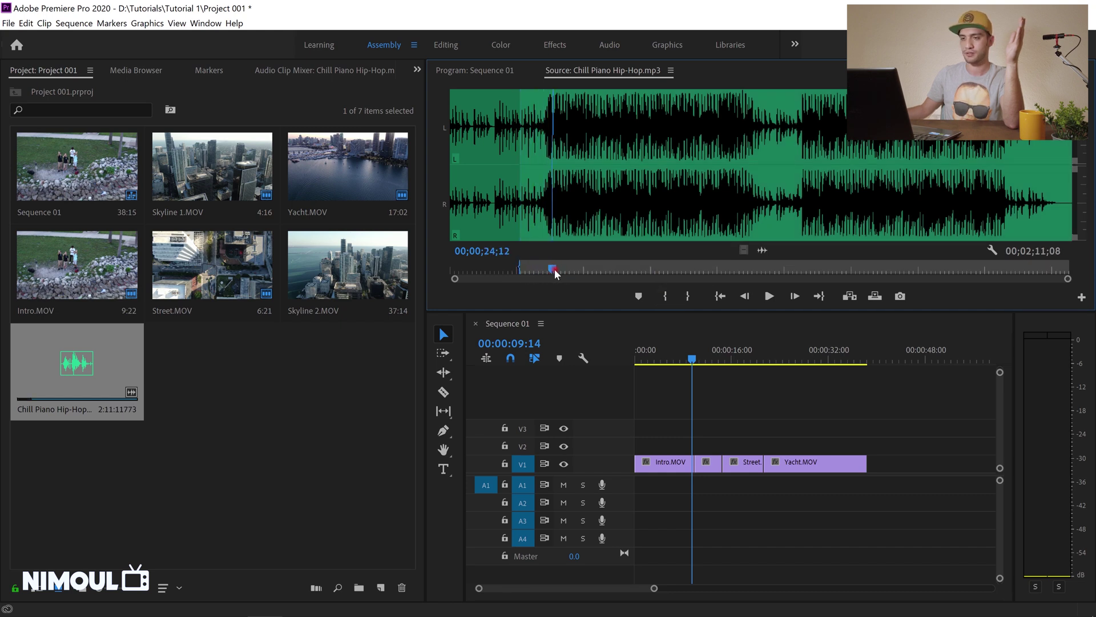
left_click(687, 296)
Lay the marked music section on A1 and scrub the sequence to check it.
left_click_drag(110, 369, 410, 413)
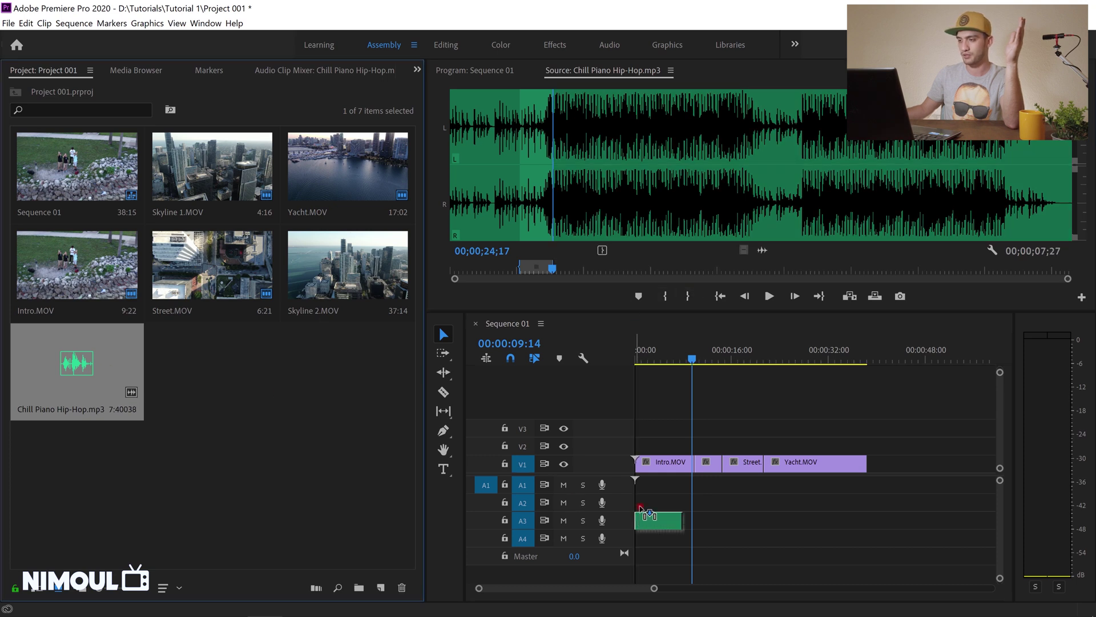
left_click_drag(640, 508, 867, 485)
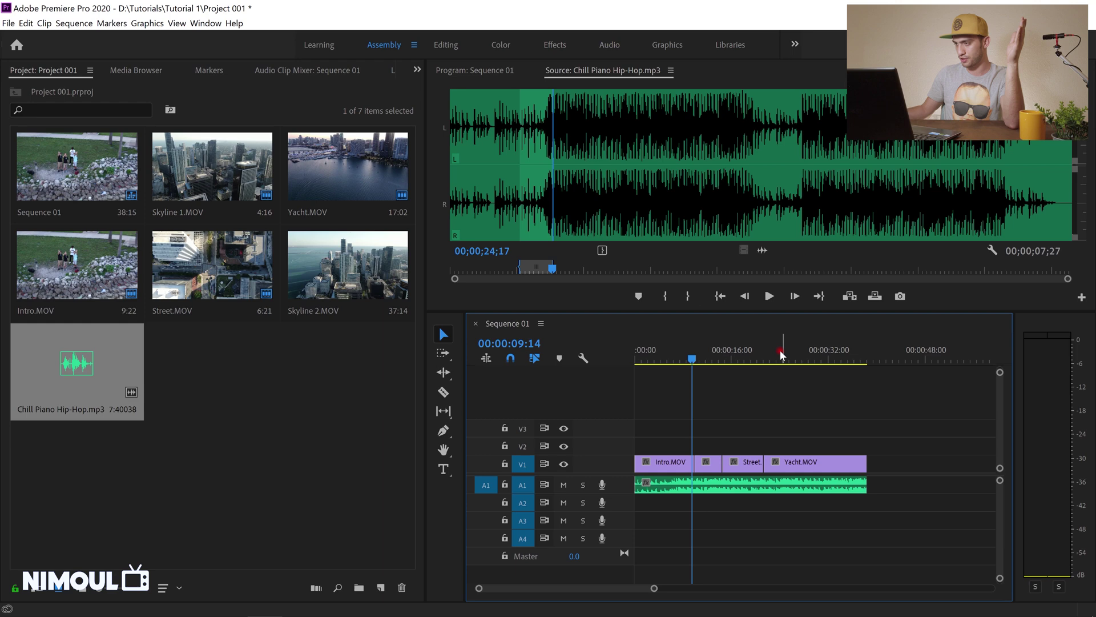
left_click_drag(779, 354, 687, 354)
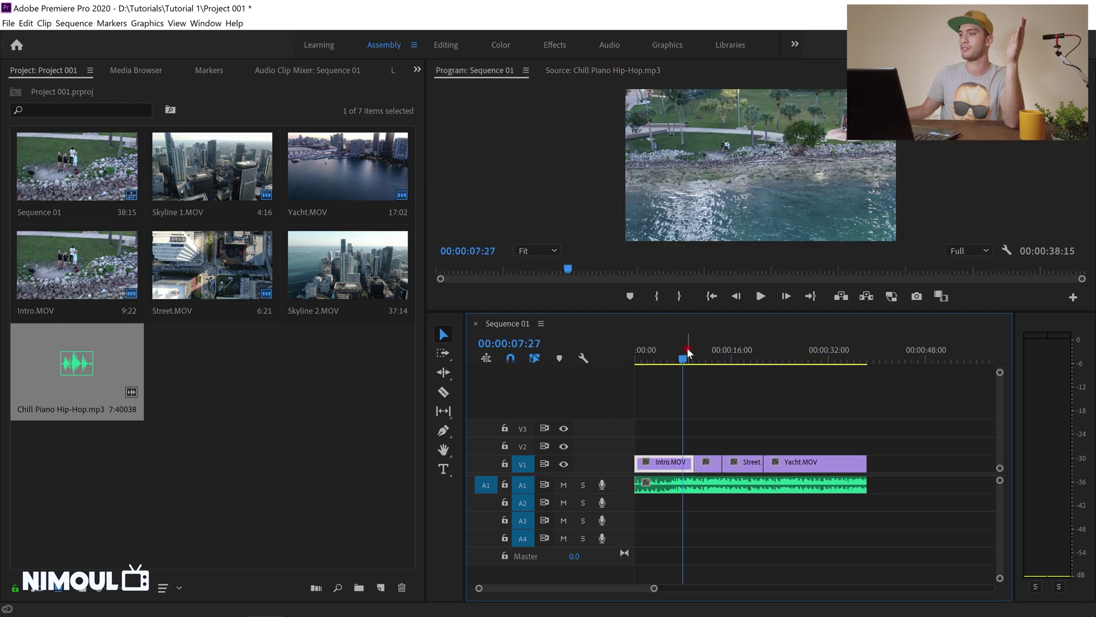
Play Sequence 01 with its music from the start, stopping at 00:00:11:07.
left_click(711, 295)
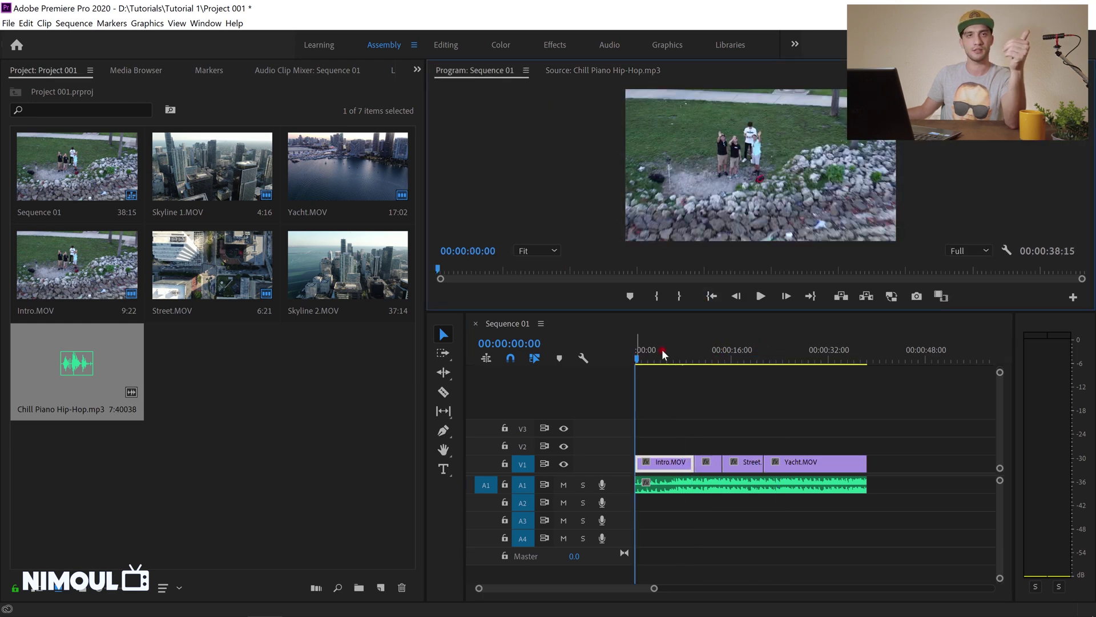
left_click(759, 296)
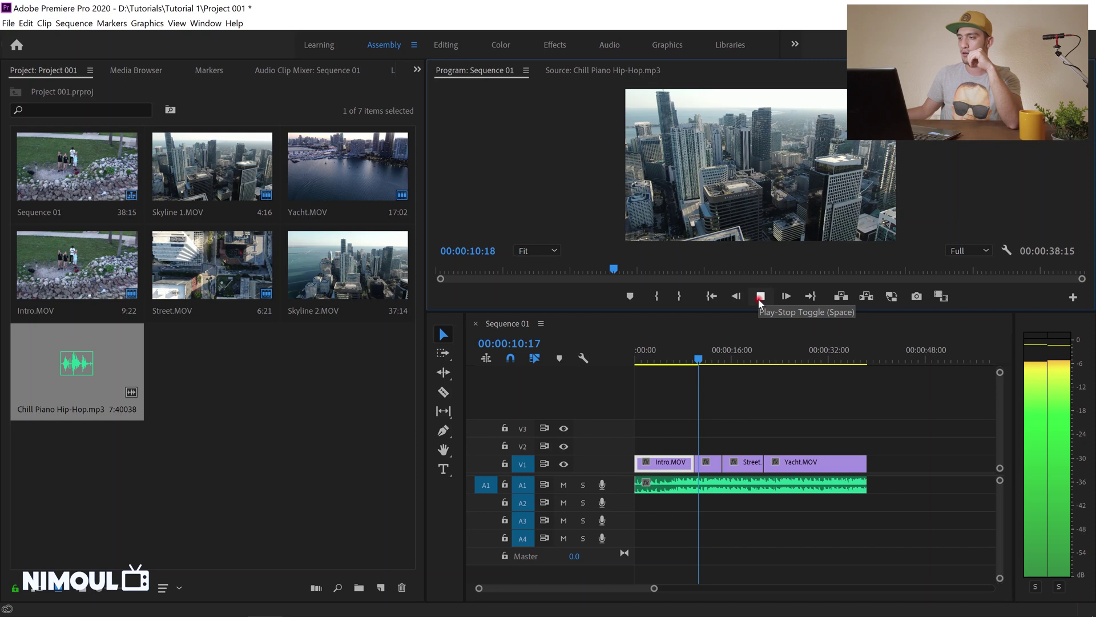
left_click(759, 298)
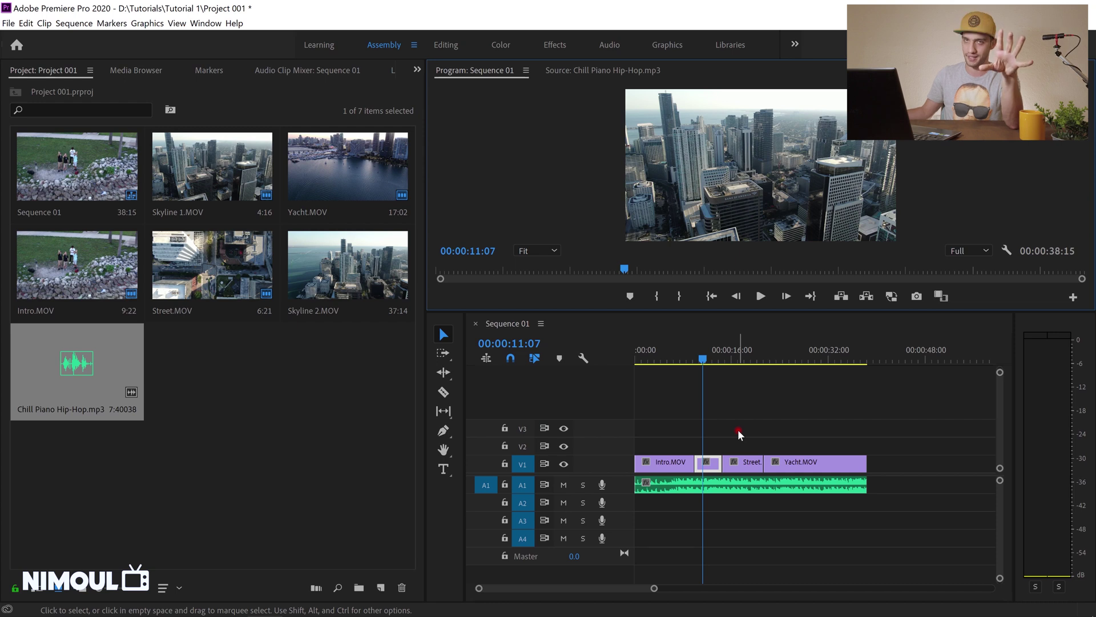
Save the project and place the playhead early in the Intro shot for adding text.
key("ctrl+s")
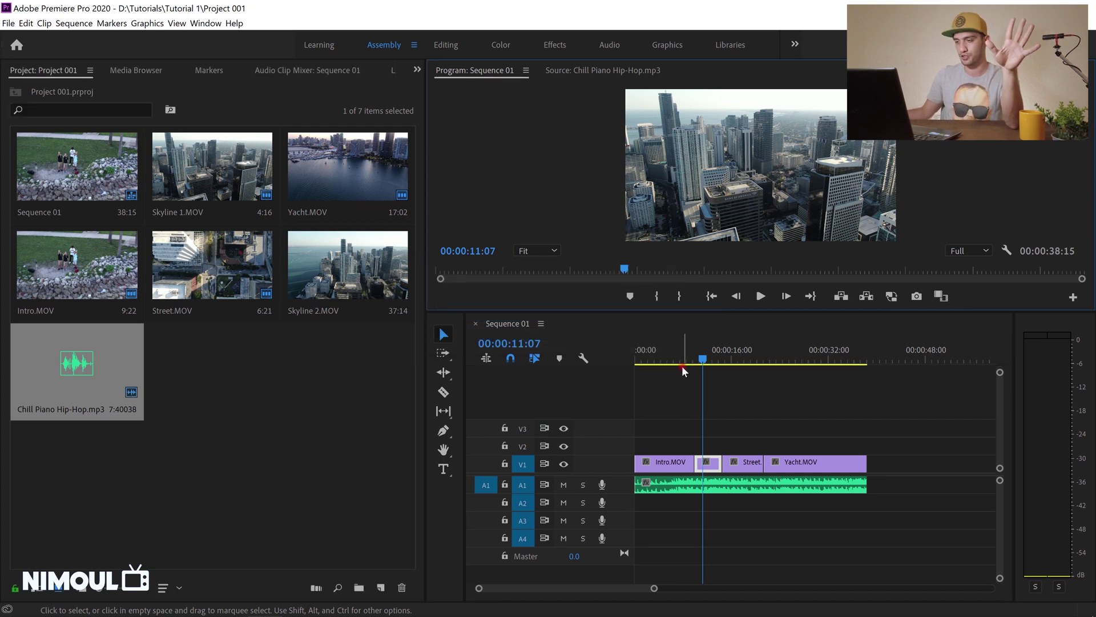
left_click(642, 358)
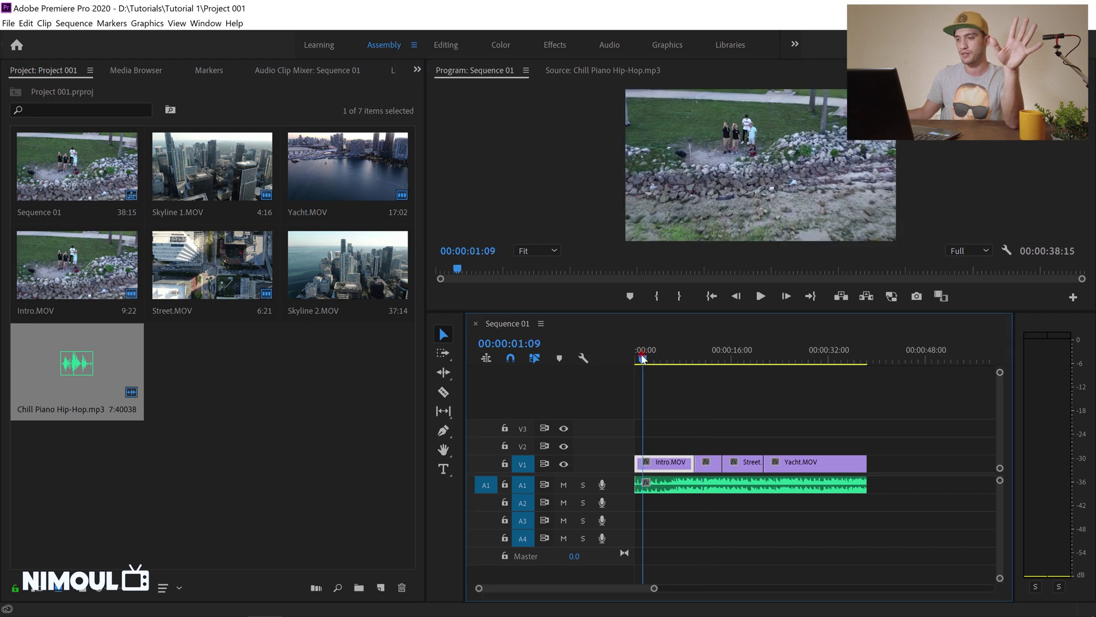
left_click(445, 469)
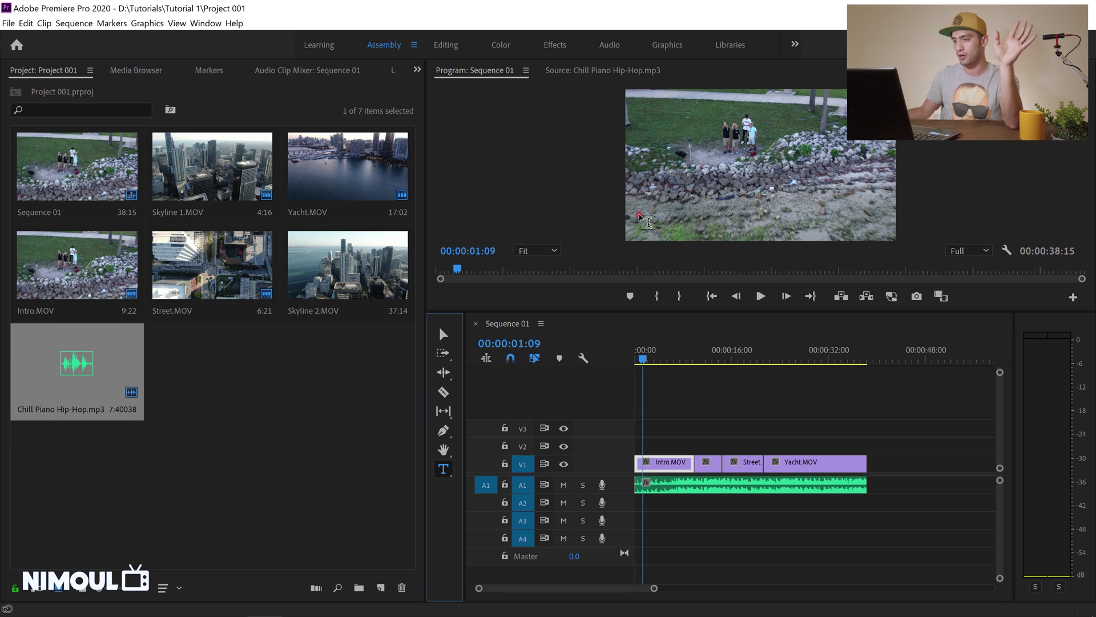
mouse_move(643, 354)
left_mouse_down()
mouse_move(654, 363)
mouse_move(645, 361)
left_mouse_up()
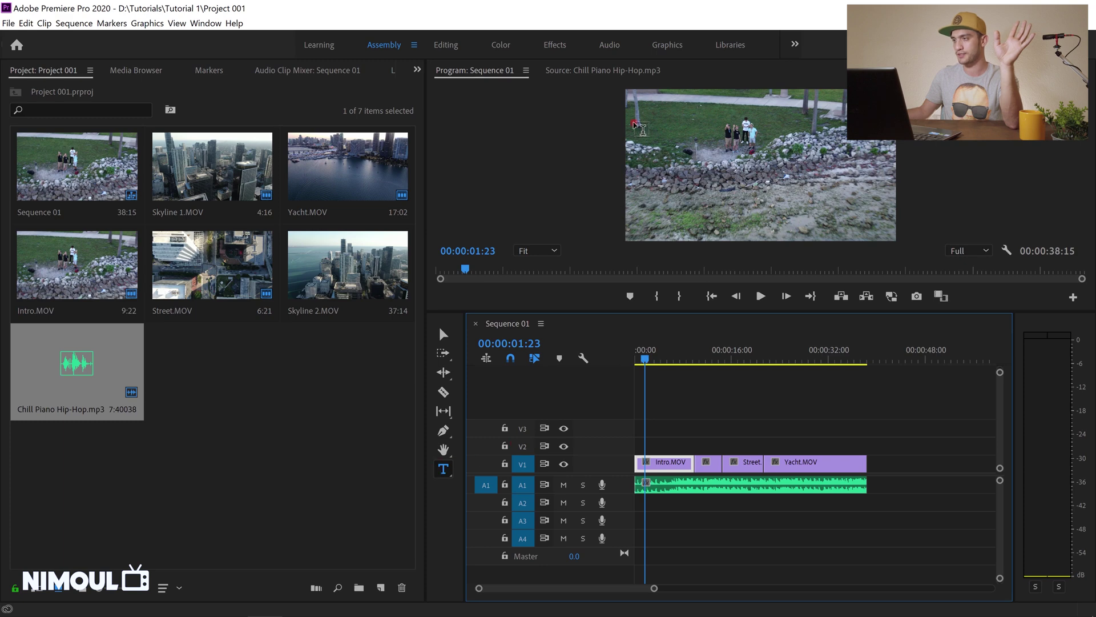
Type the title 'MY FIRST VIDEO' in a text box over the intro frame.
left_click(676, 126)
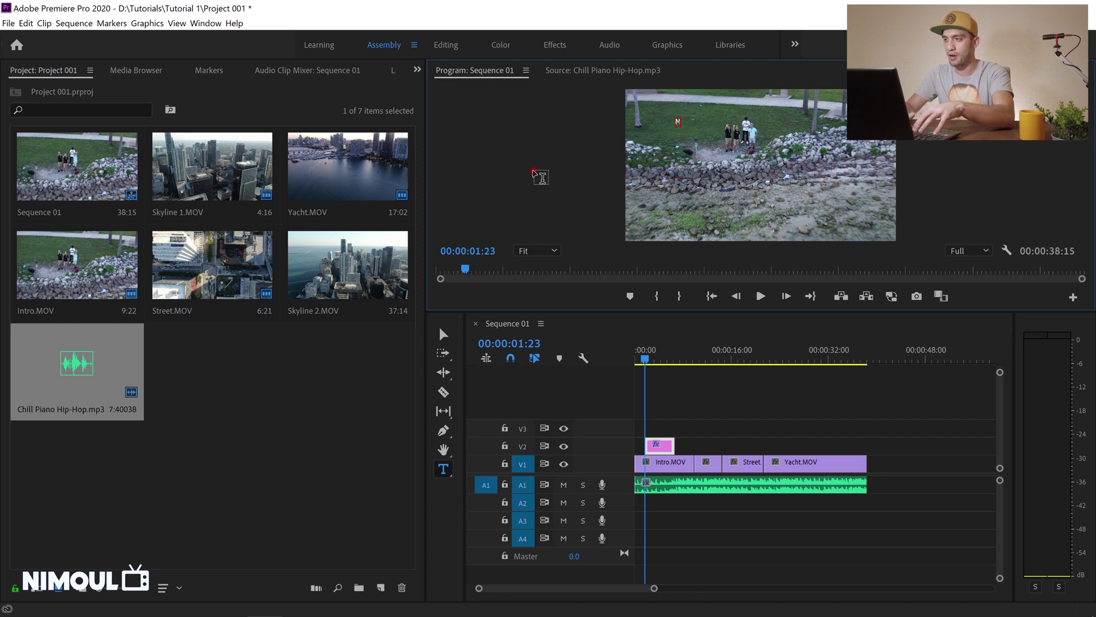
type("MY FIRST PRO")
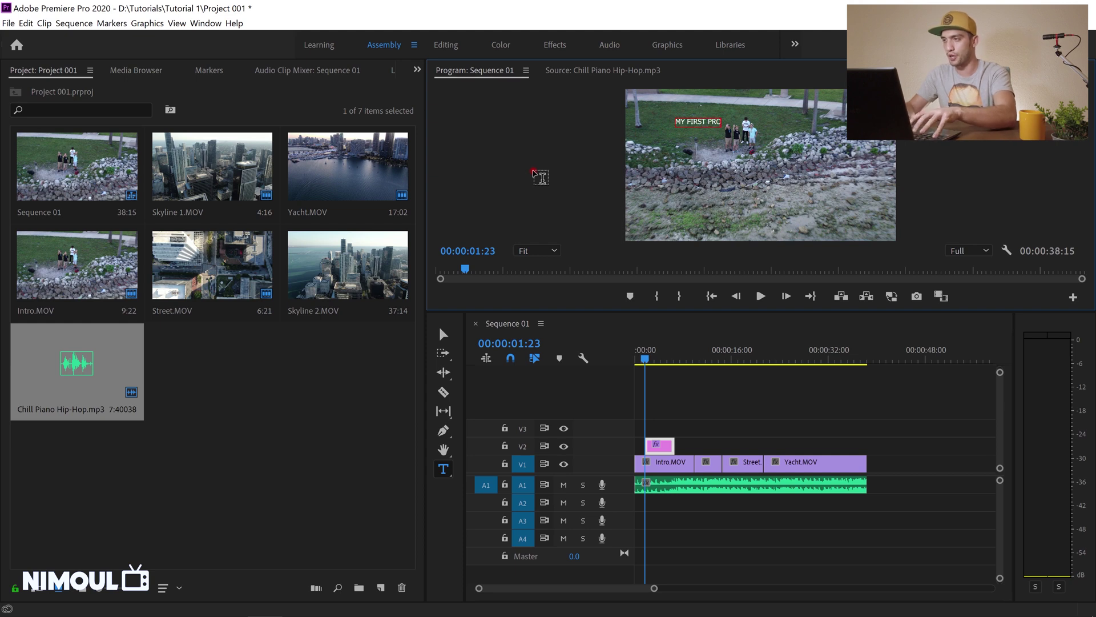
key("BackSpace")
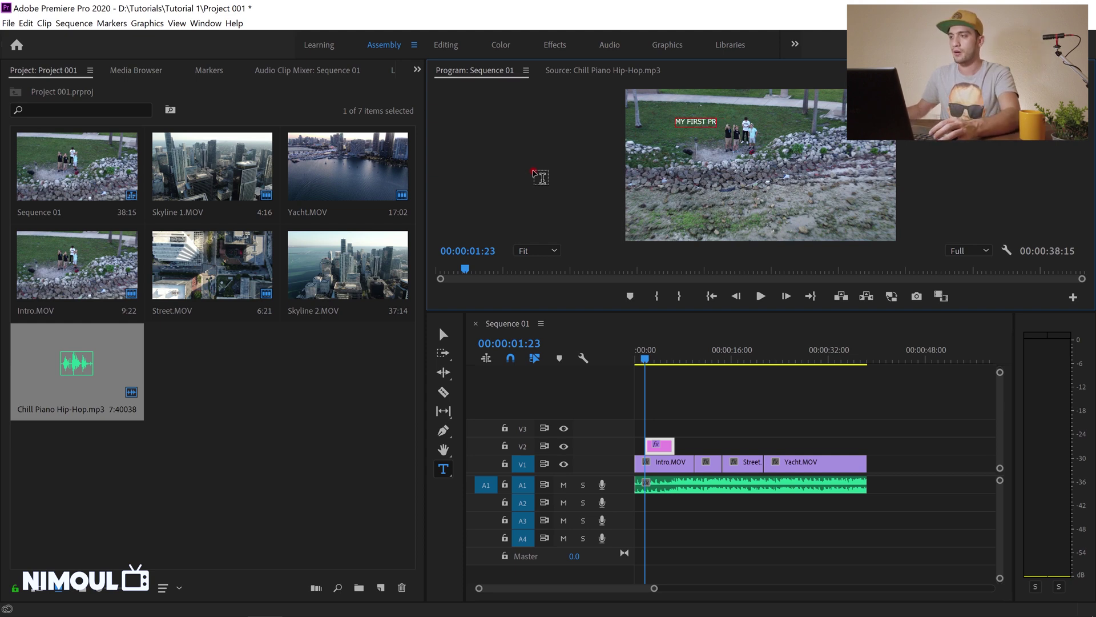
type("DEO")
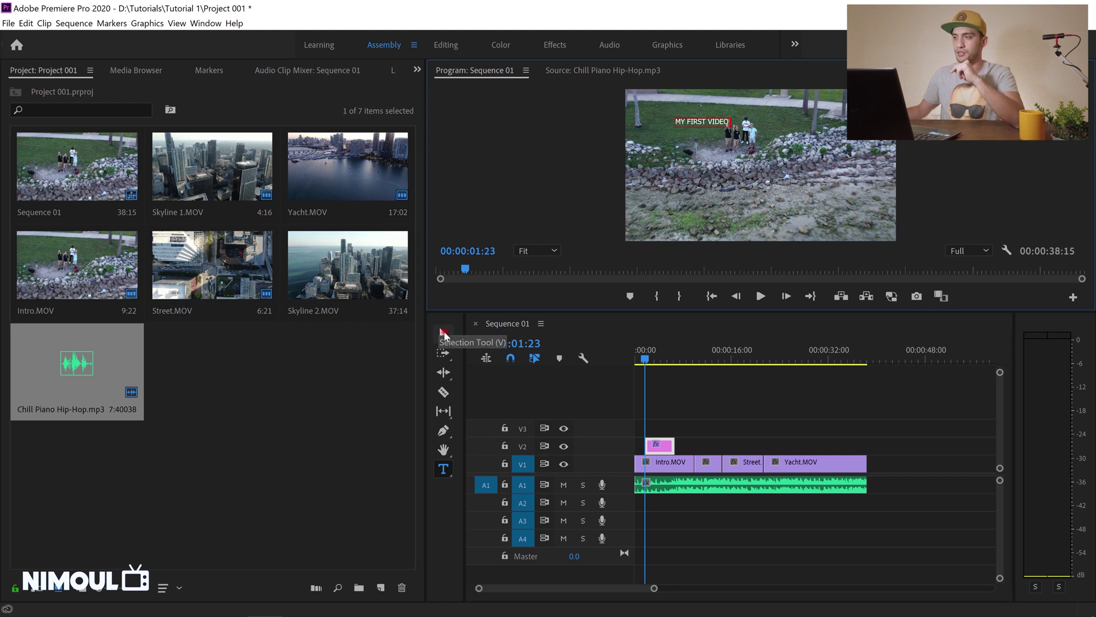
left_click(445, 333)
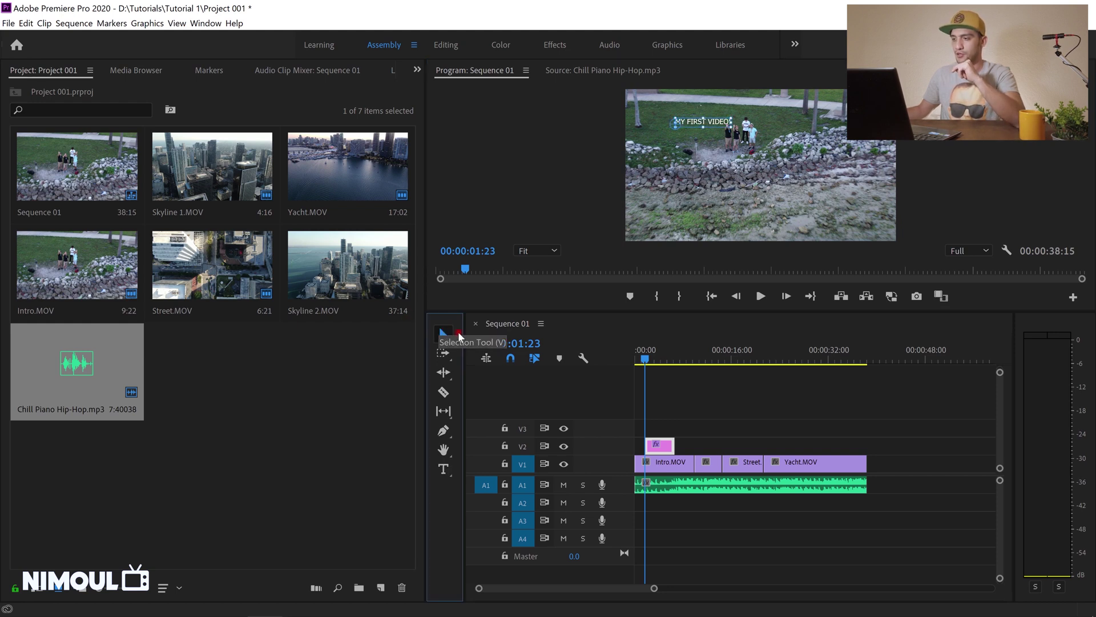
Select the title clip and enlarge its font size to about 400 in the Text properties.
left_click(663, 445)
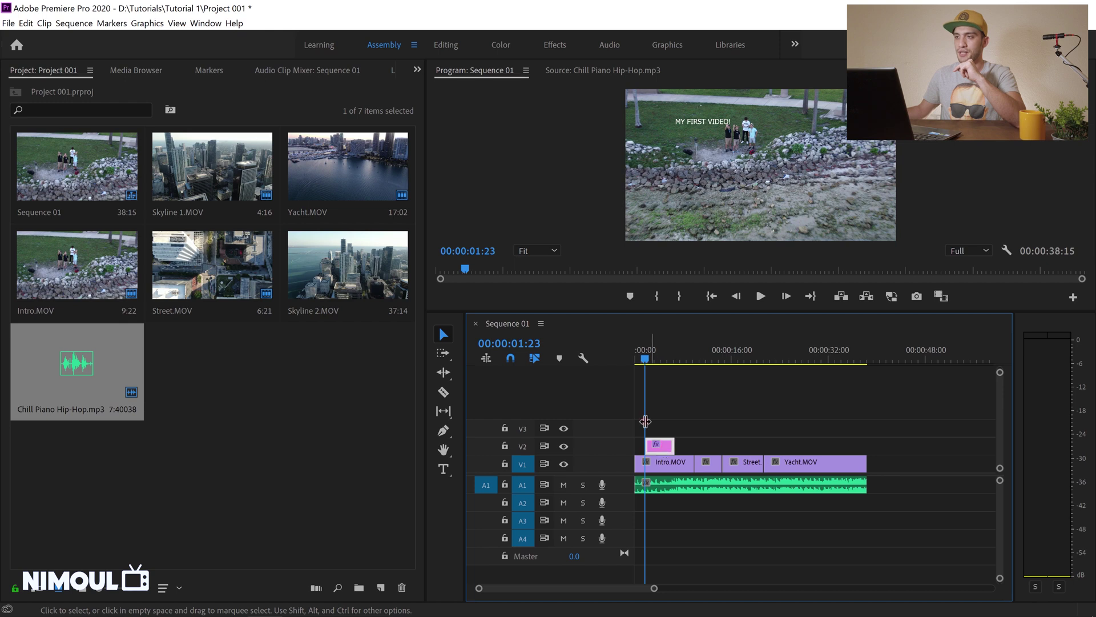
left_click(446, 48)
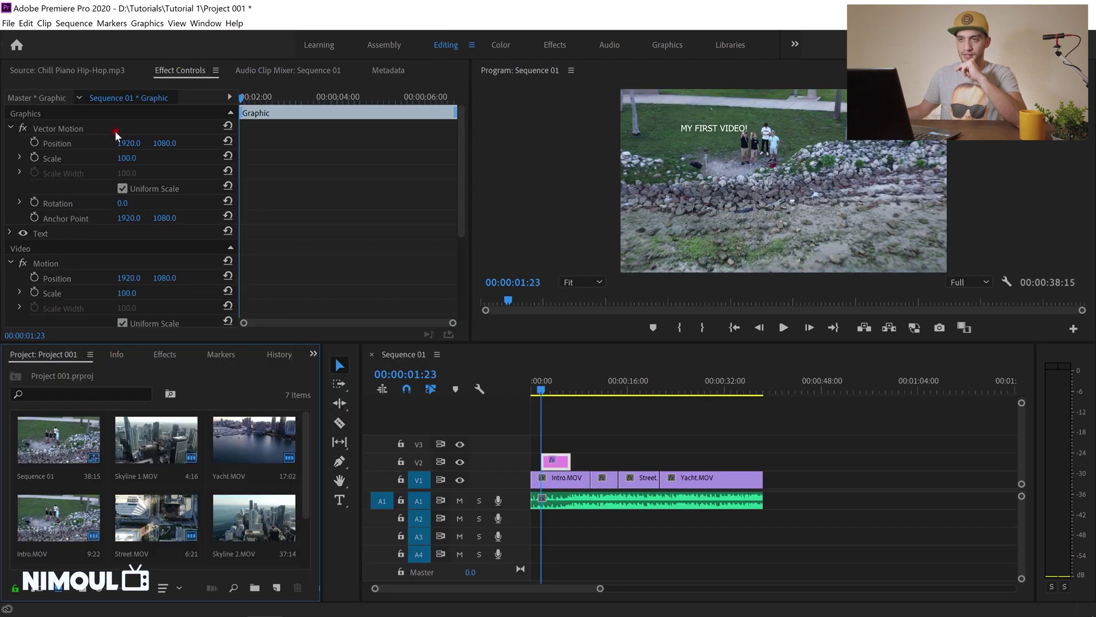
scroll(43, 160, "down", 2)
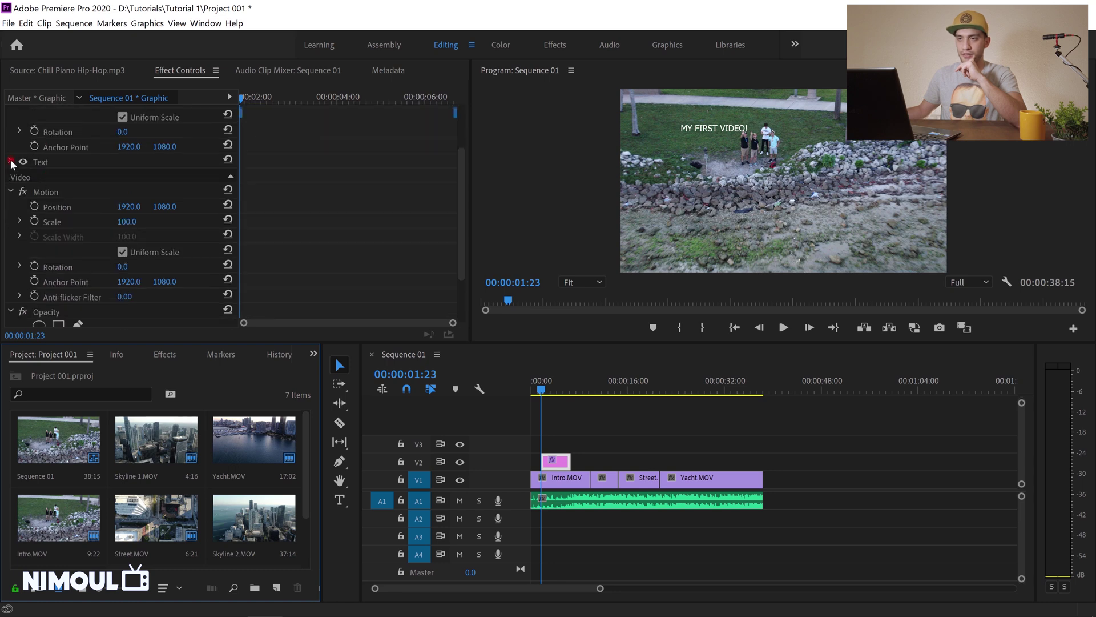
left_click(11, 162)
scroll(12, 174, "down", 1)
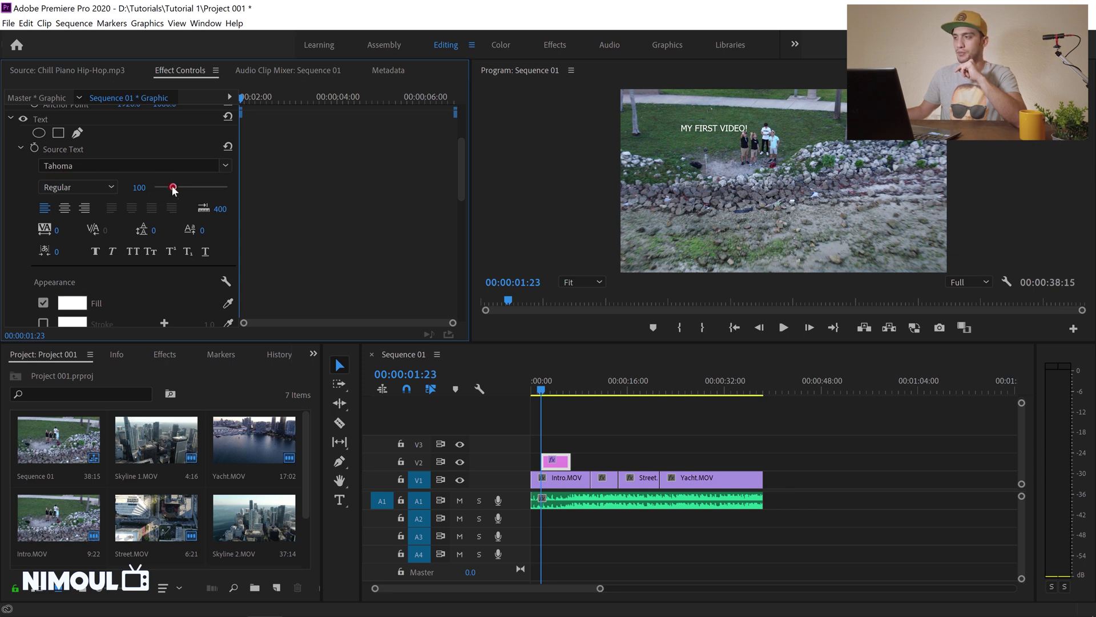
left_click_drag(173, 188, 230, 188)
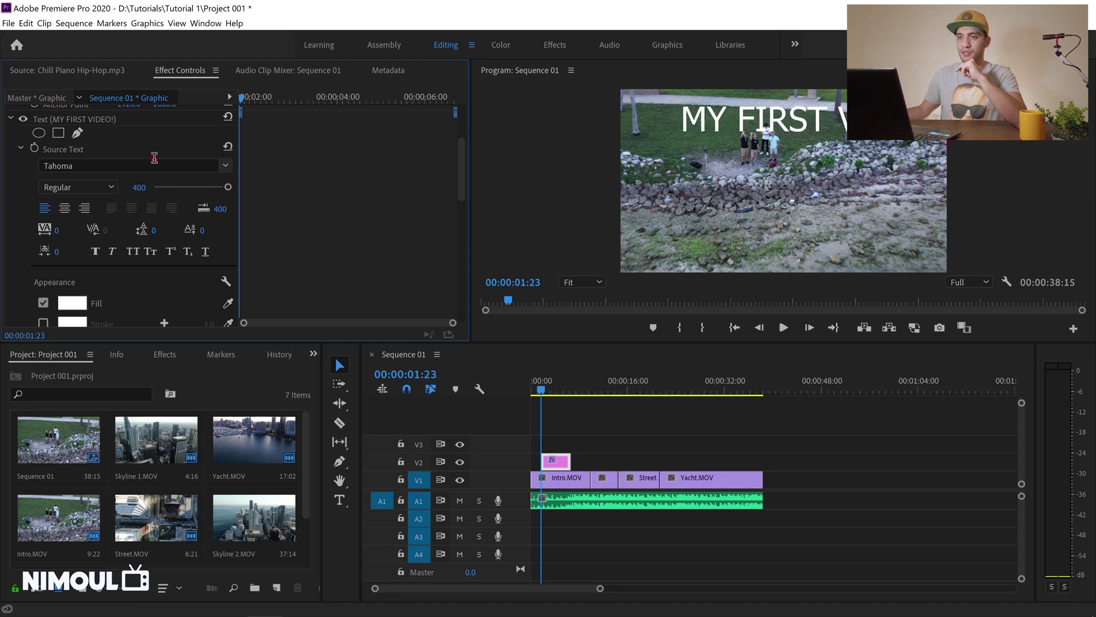
Lower the title in the frame to position 1623, 1719.
scroll(153, 159, "up", 4)
scroll(26, 166, "up", 4)
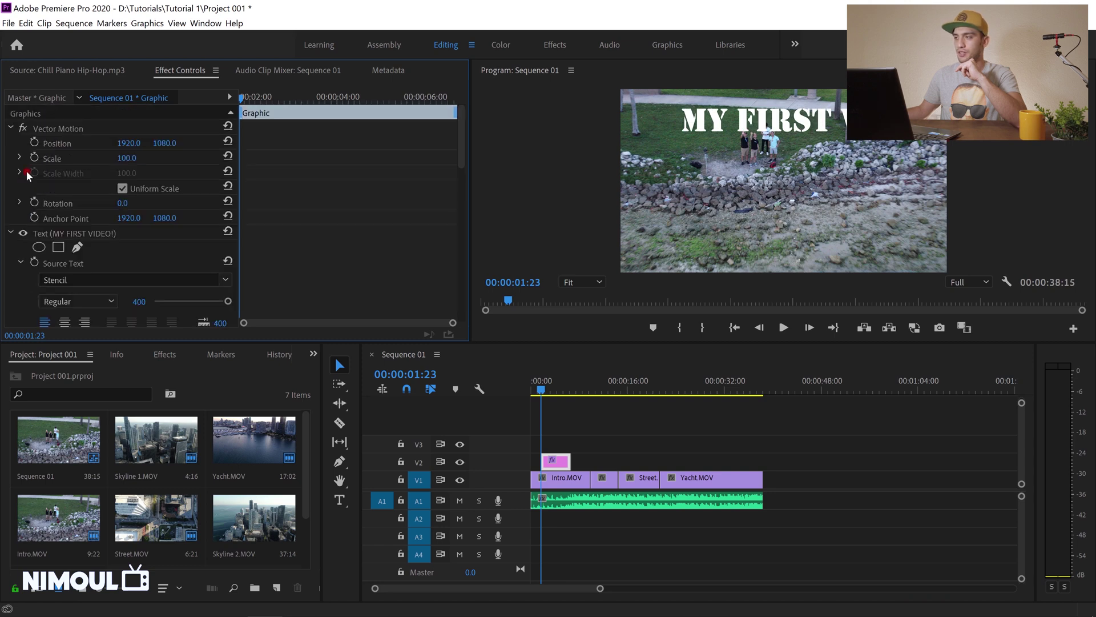
left_click_drag(161, 146, 35, 131)
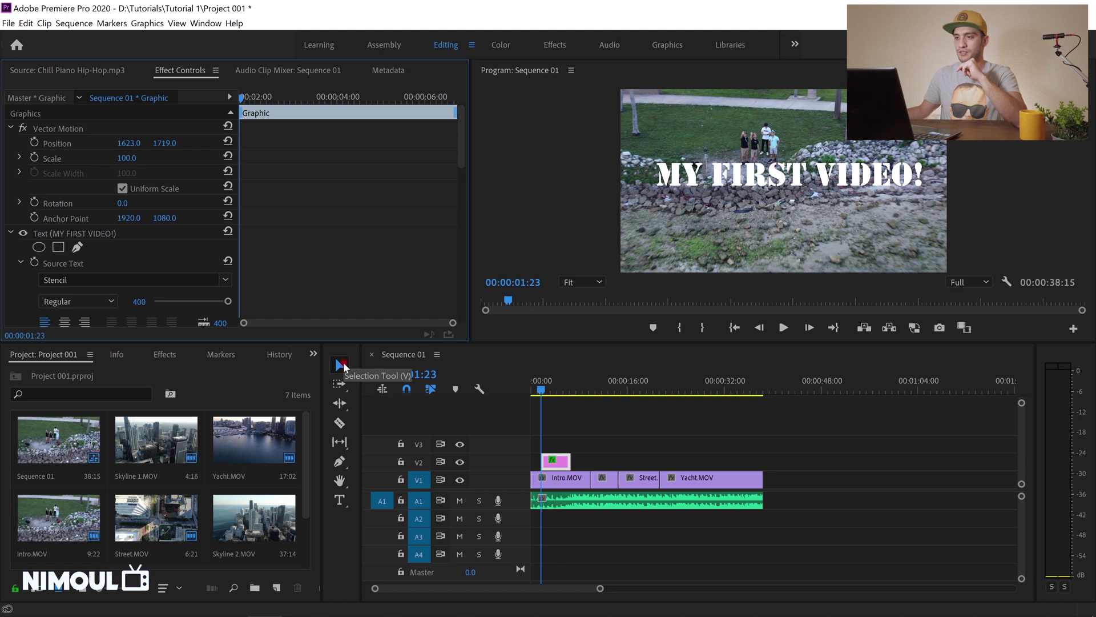
Save the project and nudge the MY FIRST VIDEO! title slightly on the frame.
key("ctrl+s")
left_click(339, 365)
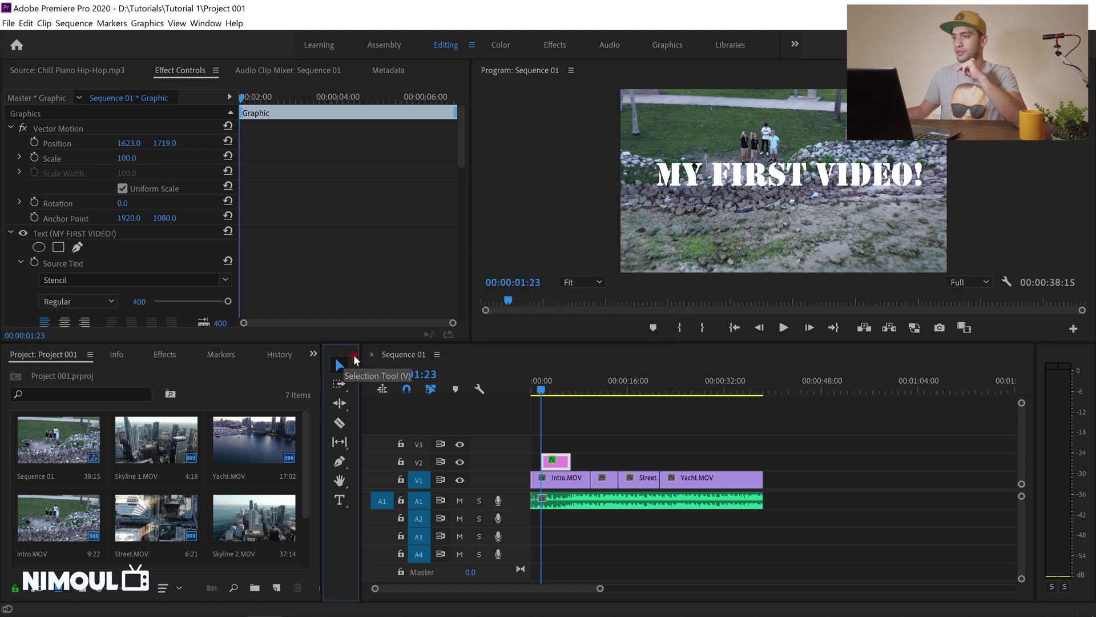
left_click(720, 181)
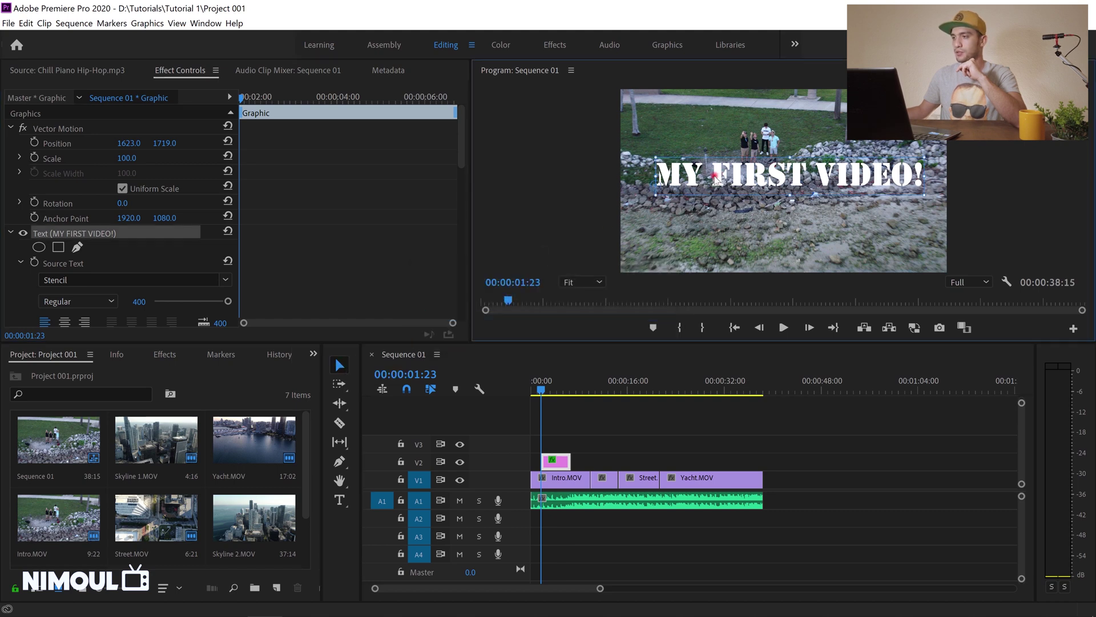
left_click_drag(716, 179, 716, 182)
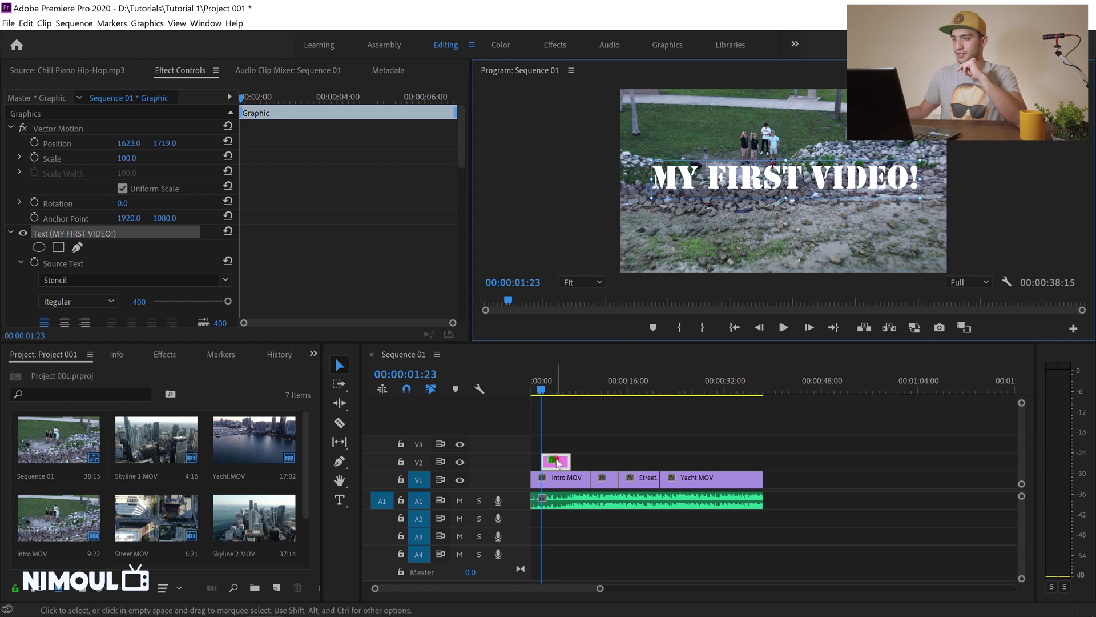
Play the sequence from the start, then trim the V2 title clip to end around 3:27.
left_click_drag(545, 391, 528, 391)
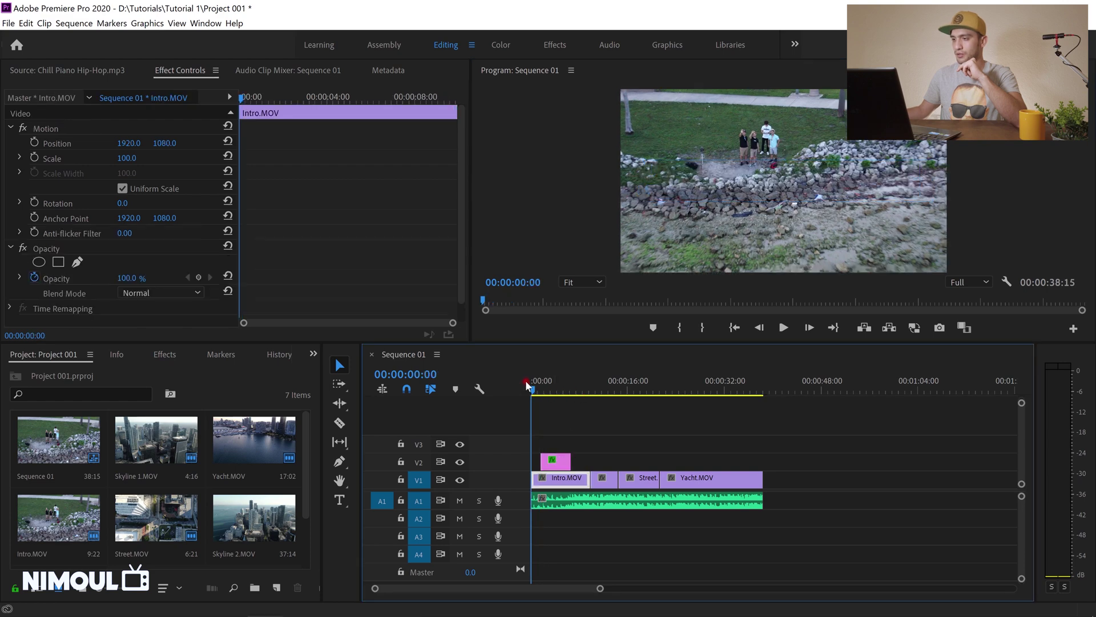
left_click(782, 328)
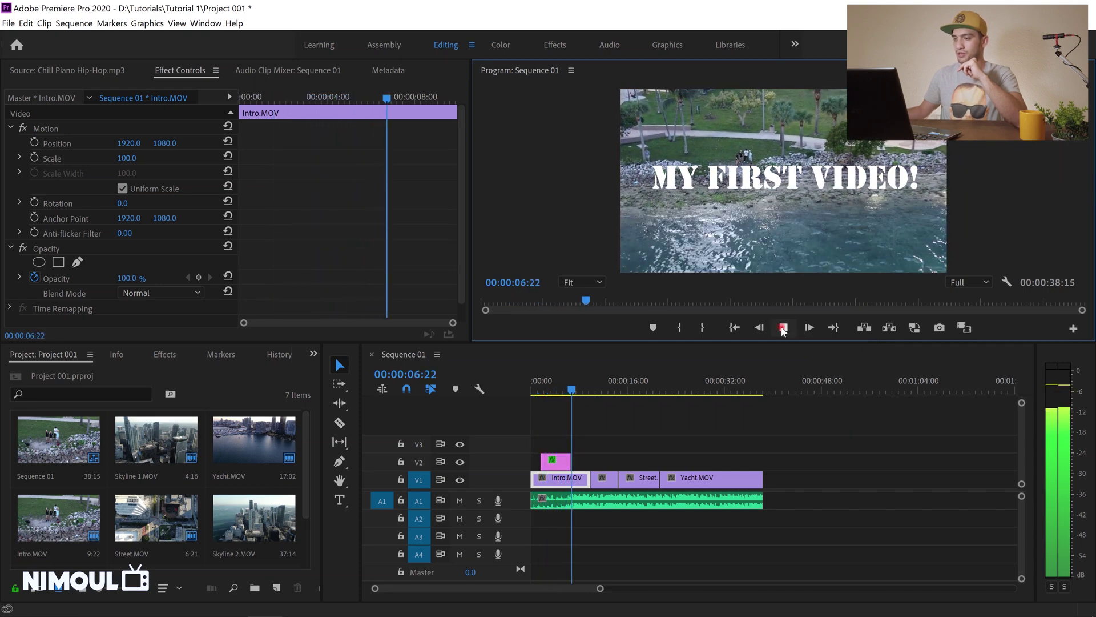
left_click(783, 328)
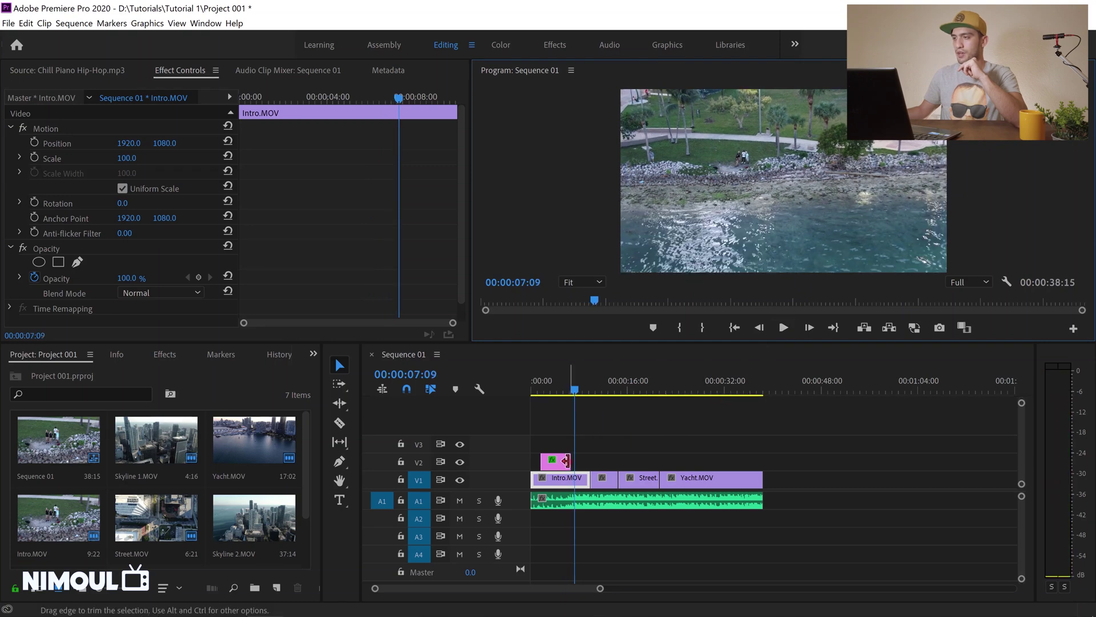
left_click_drag(567, 460, 640, 435)
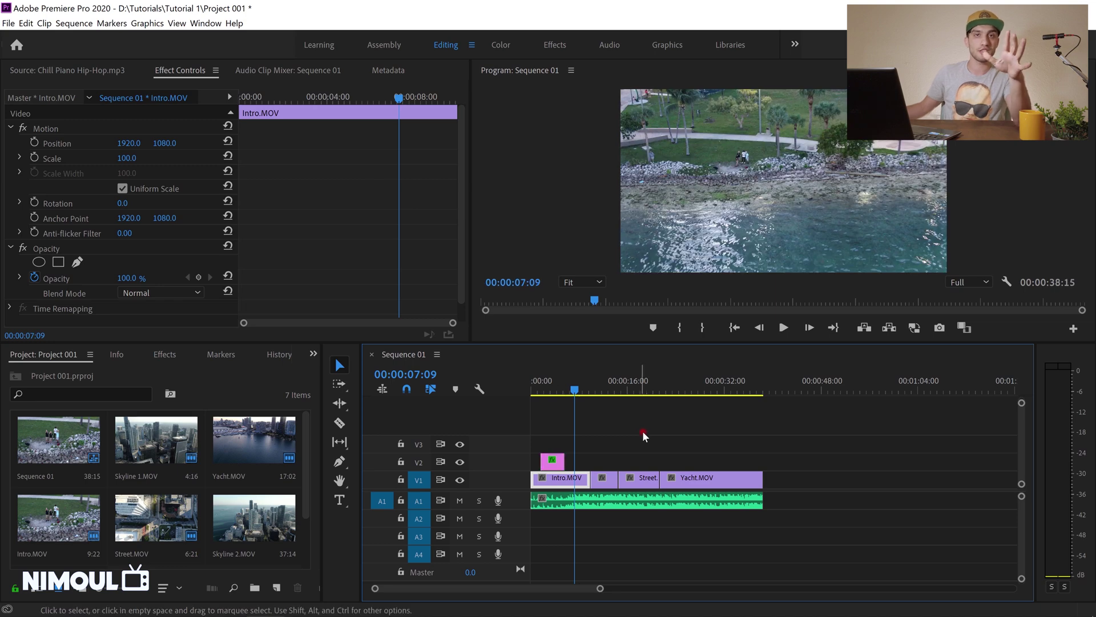
left_click(652, 427)
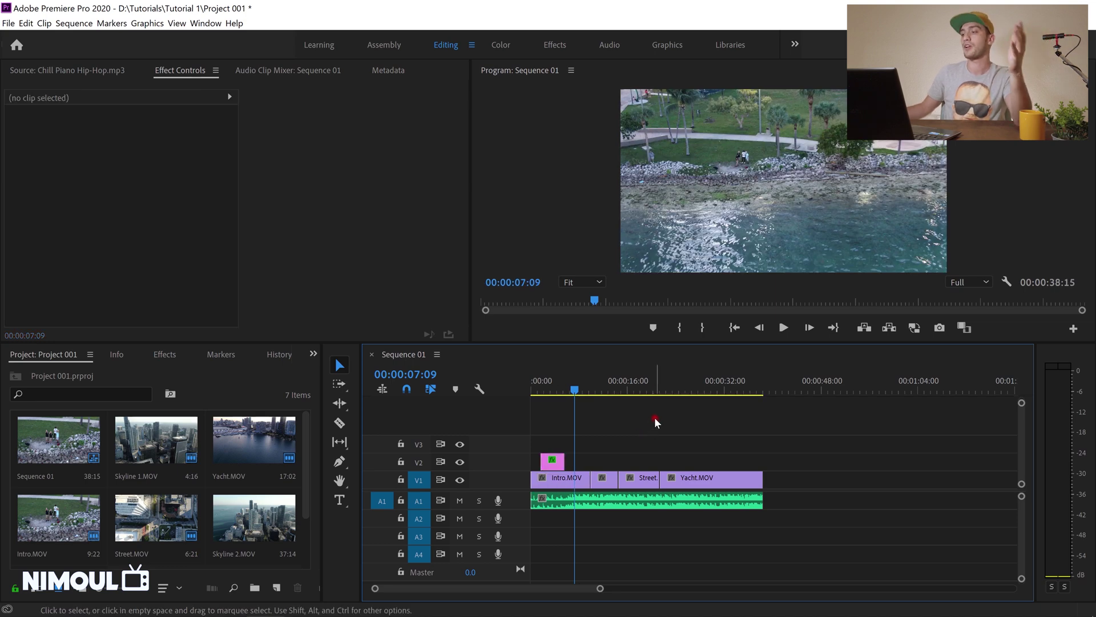
Save Project 001 from the File menu with the title trim in place.
left_click(8, 23)
left_click(37, 158)
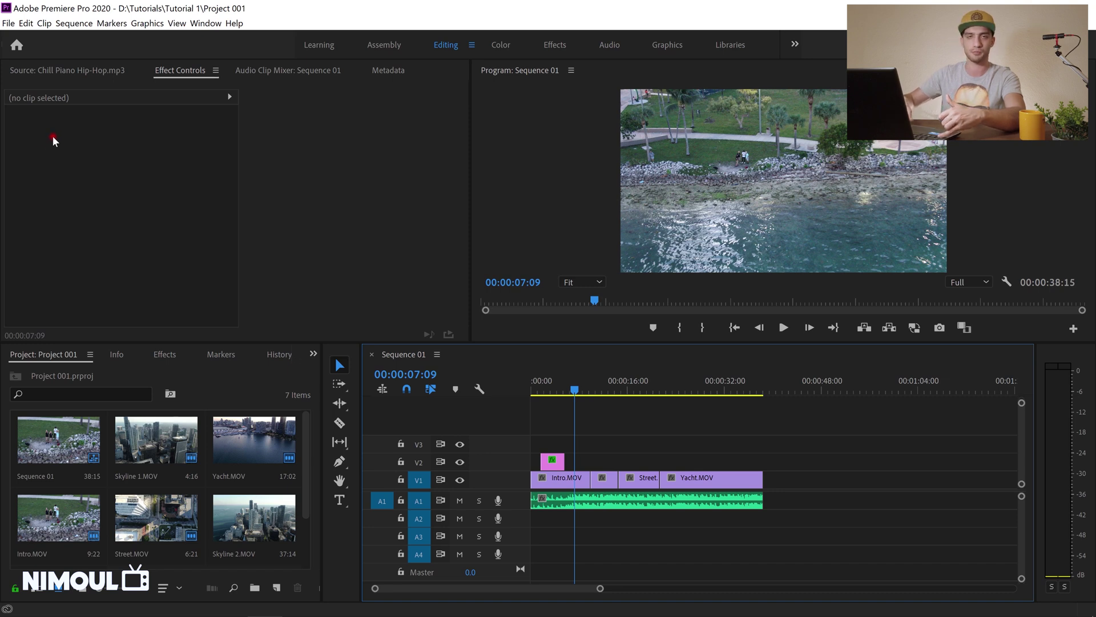
left_click(7, 25)
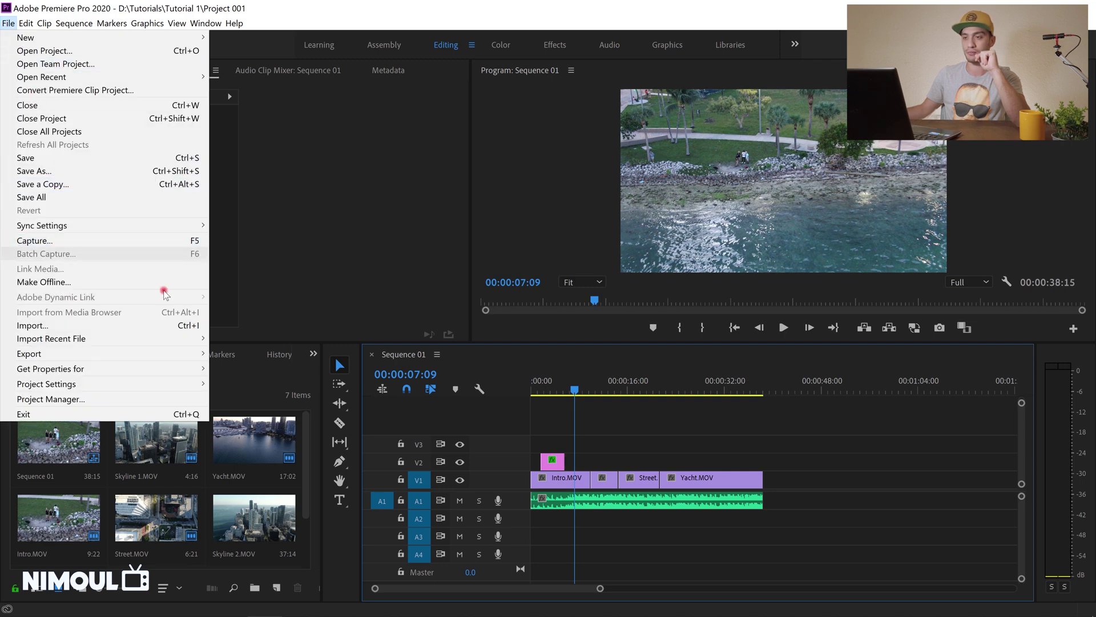
In Export Settings, choose H.264 format with the Match Source - High bitrate preset, then open the output name.
left_click(237, 354)
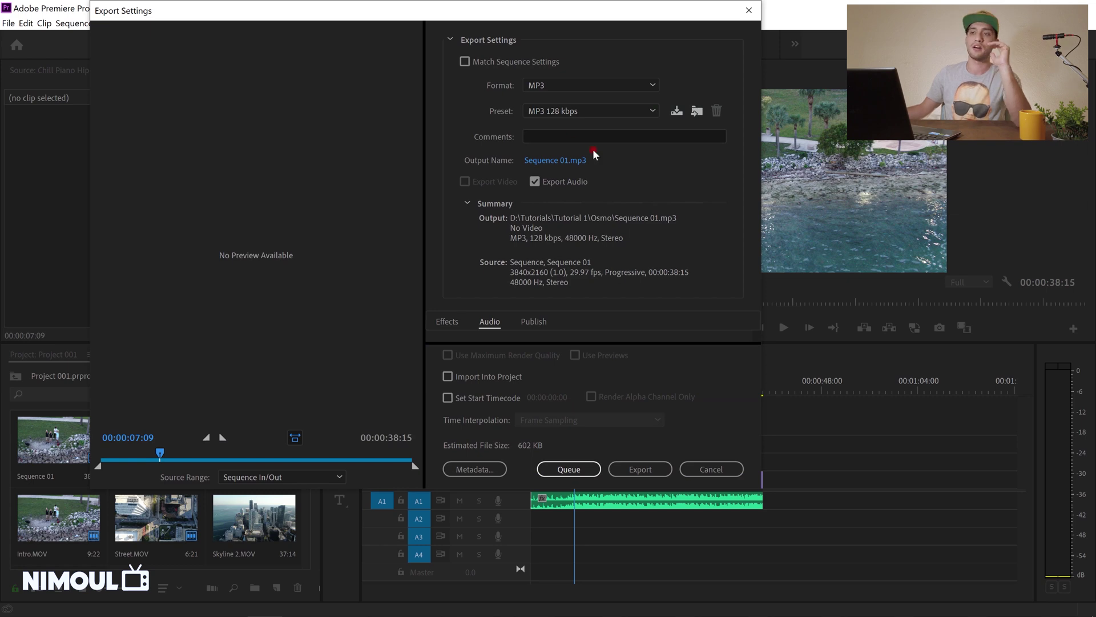
left_click(543, 84)
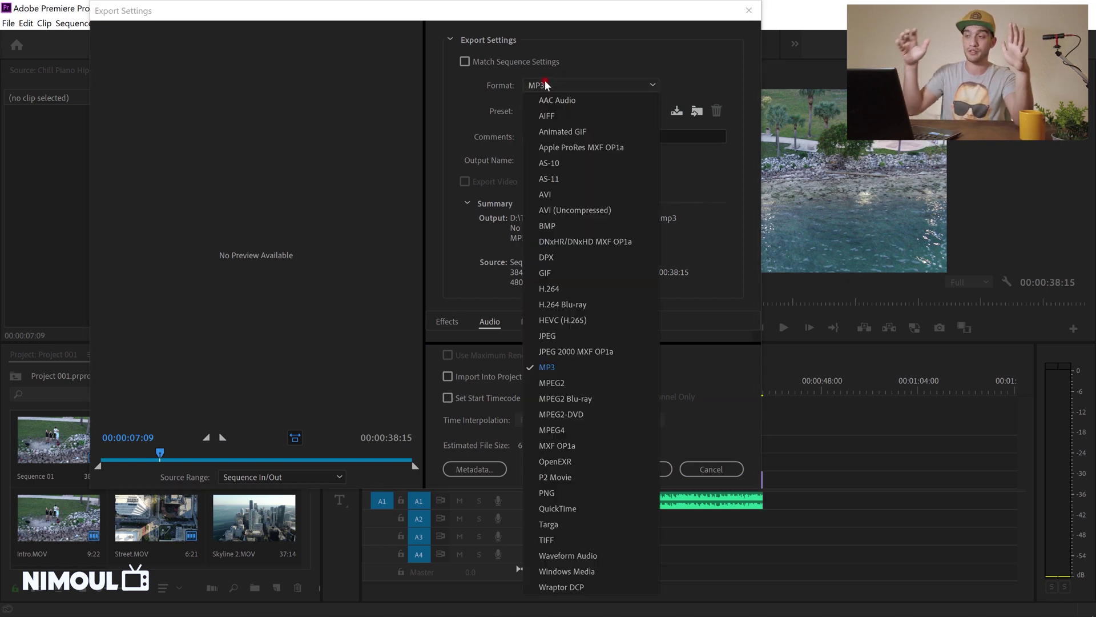
left_click(555, 289)
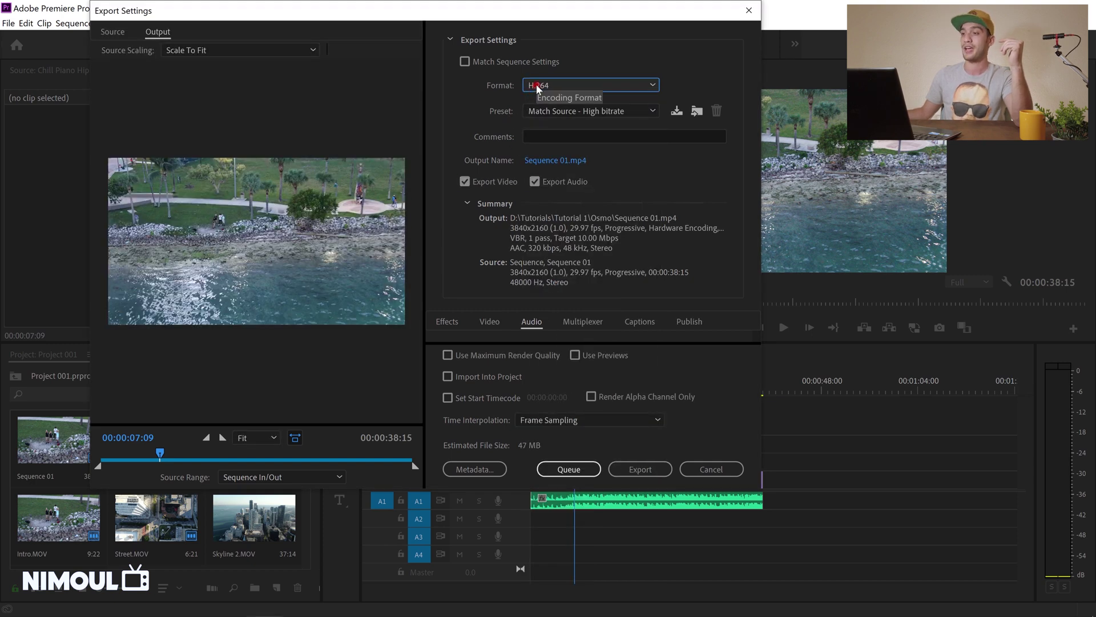
left_click(550, 110)
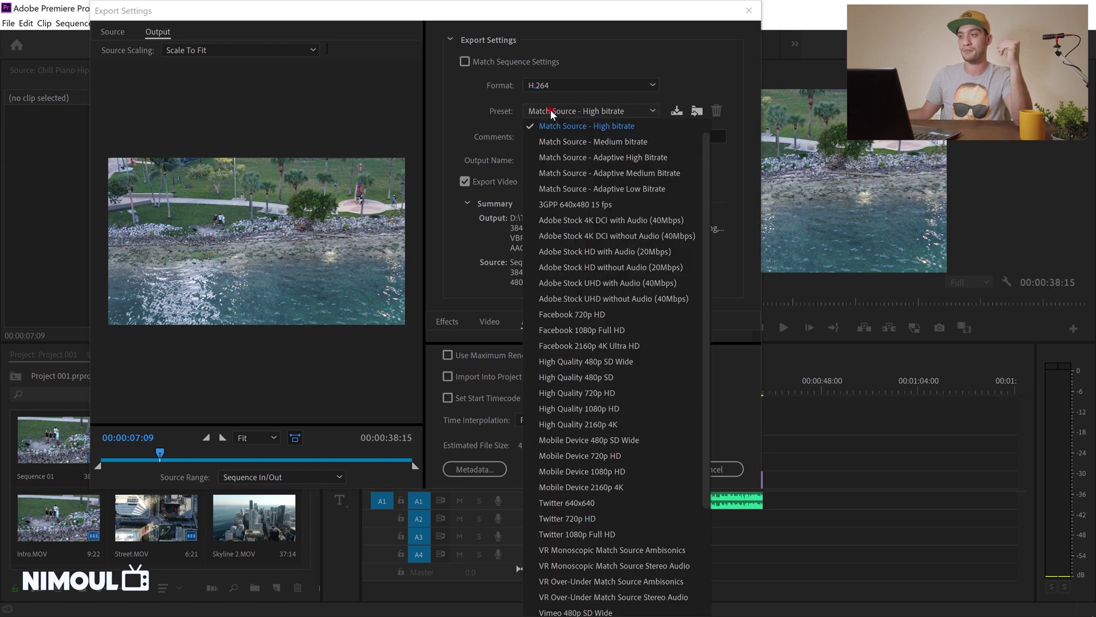
left_click(577, 126)
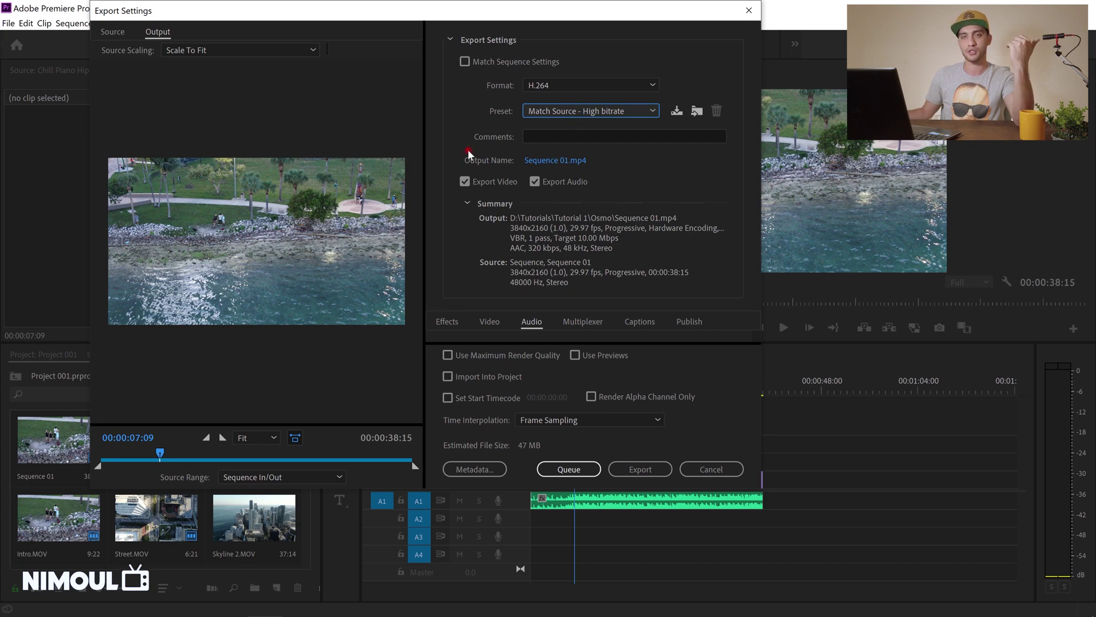
left_click(549, 161)
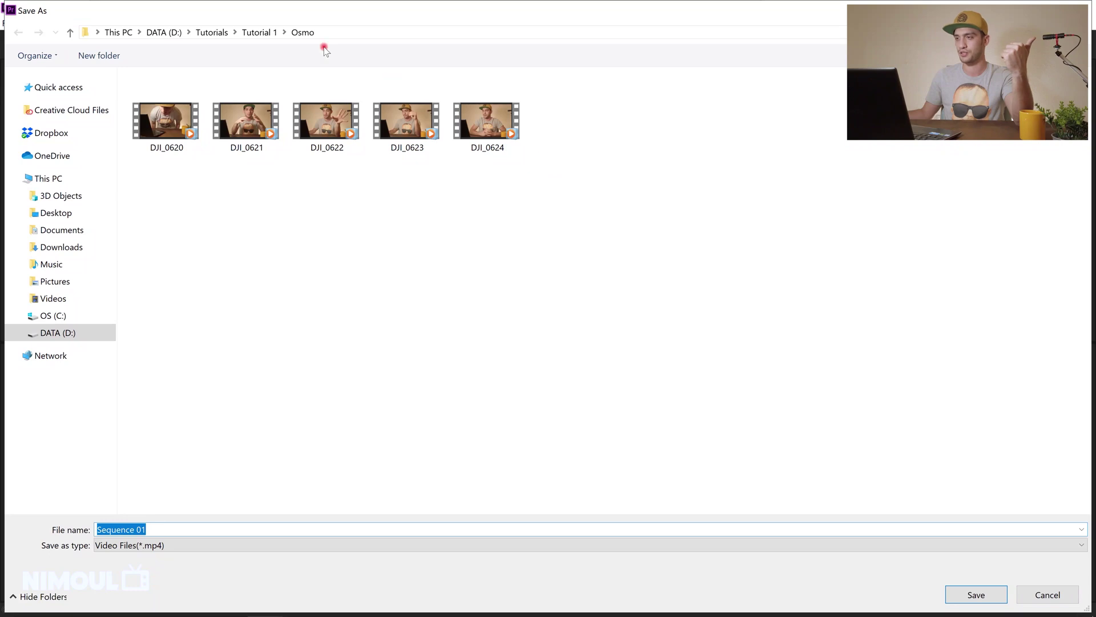
Save the export as 'My First Video' in D:\Tutorials\Tutorial 1.
left_click(259, 32)
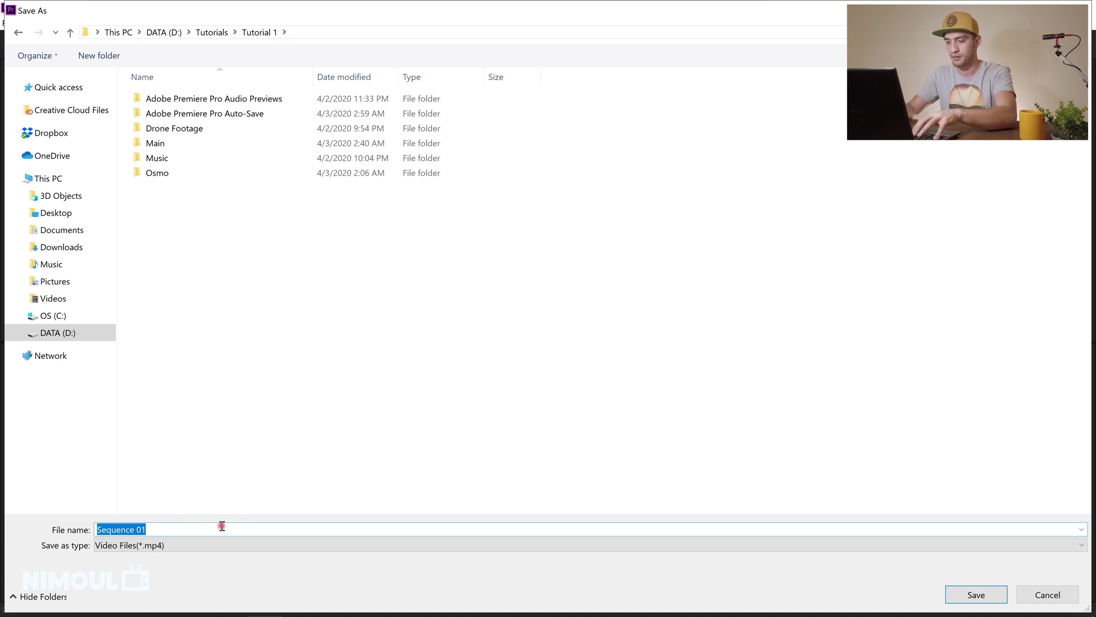
type("mY")
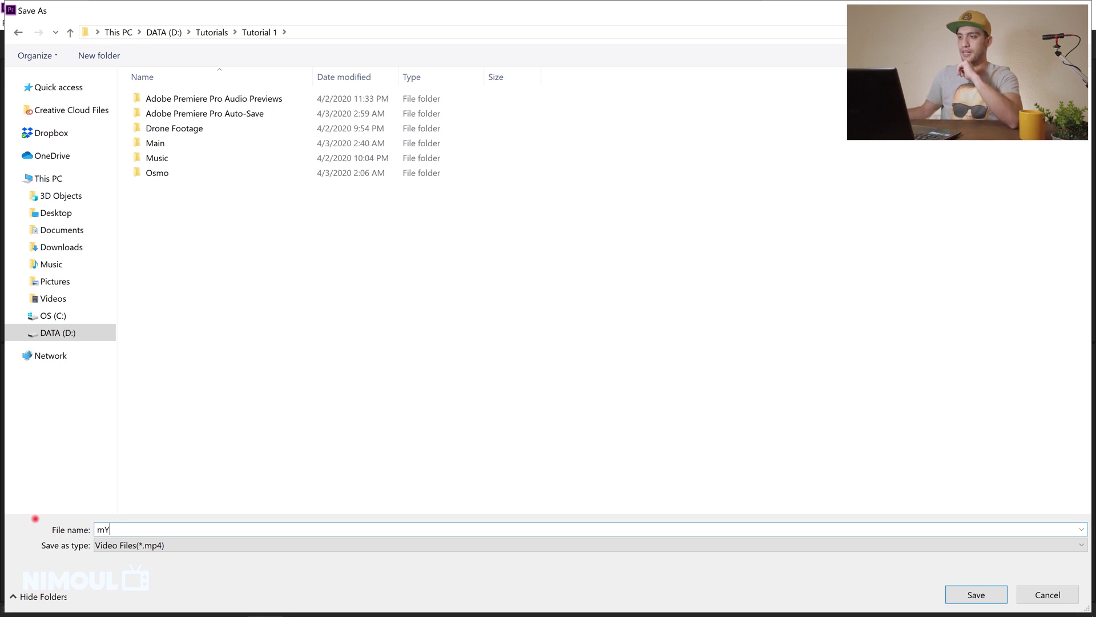
type(" first")
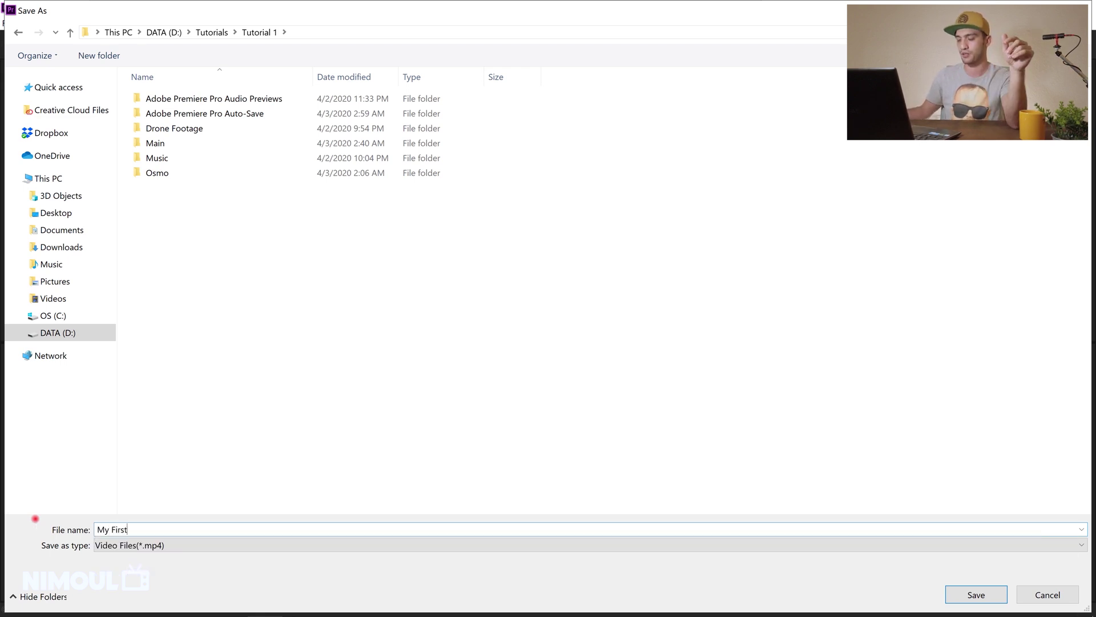
type(" Video")
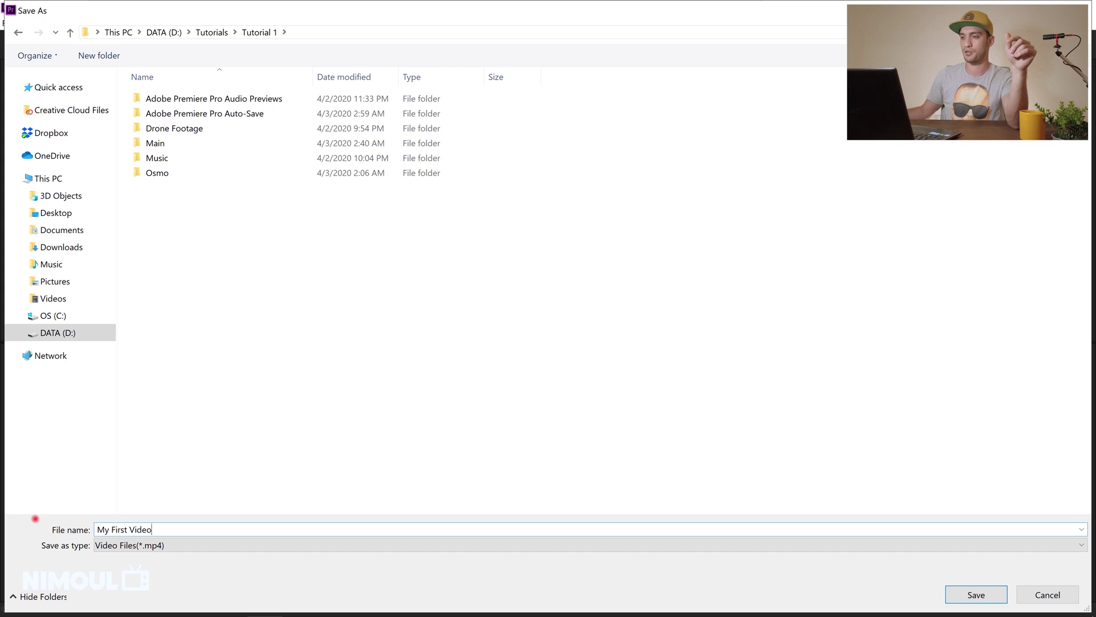
left_click(967, 595)
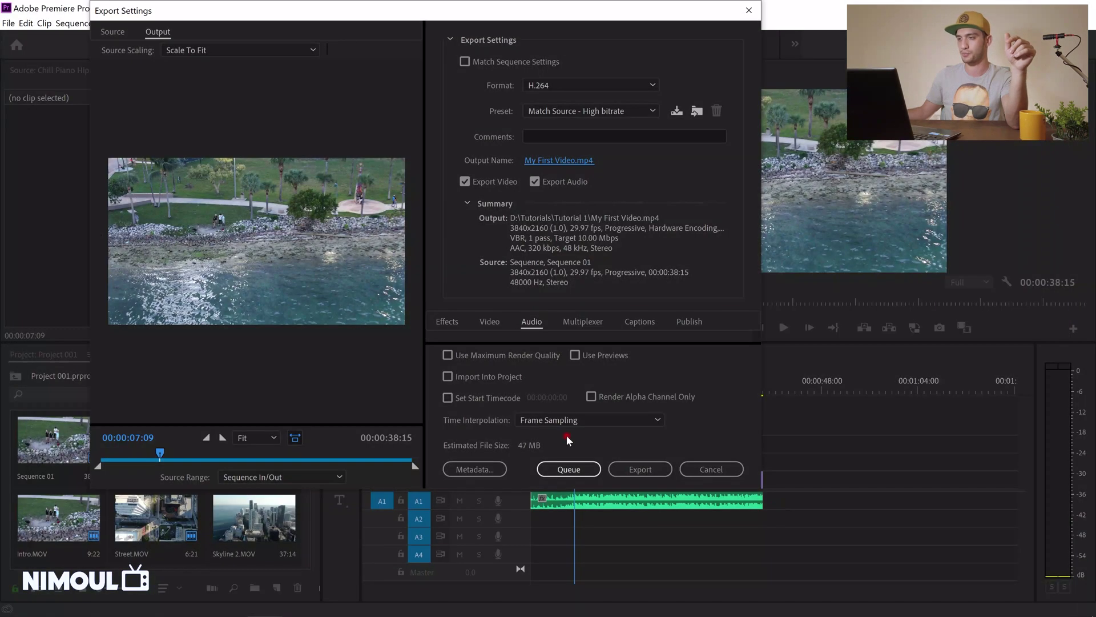